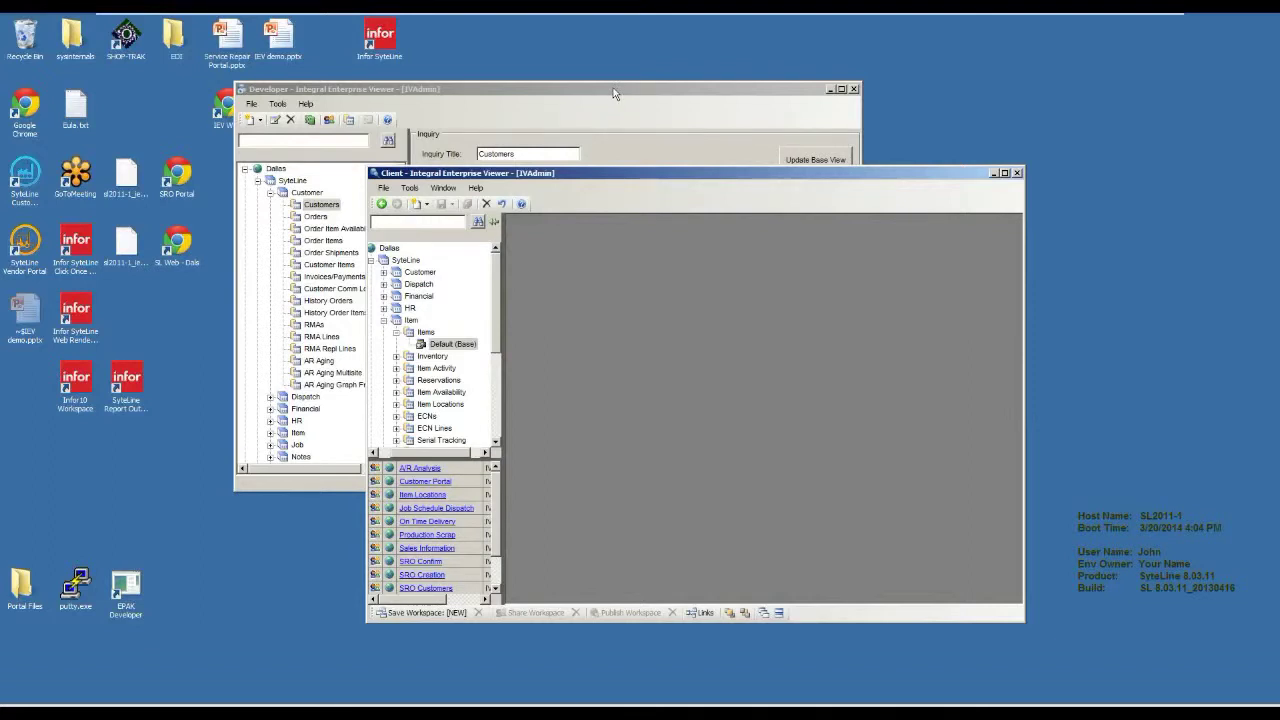
- Switch to the Developer window, maximize it, and browse the Customer, Financial, Dispatch and Item inquiry groups
{"action": "left_click", "coordinate": [614, 94]}
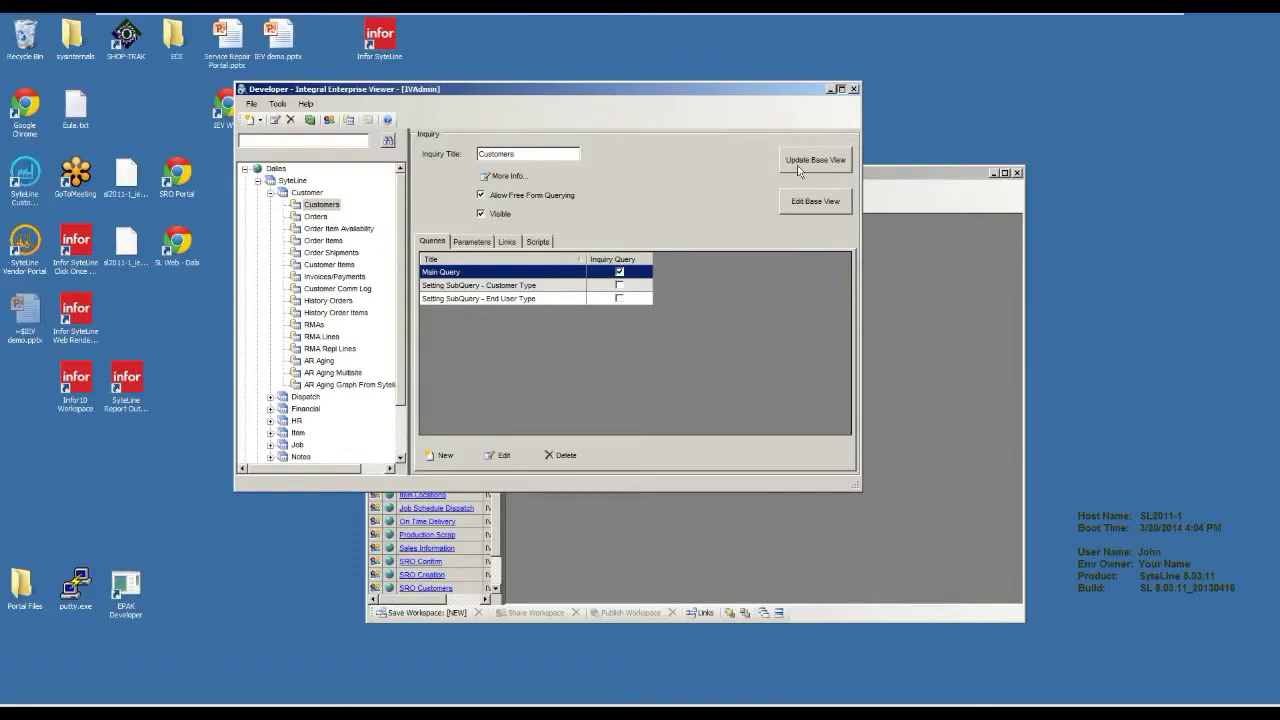
{"action": "key", "text": "super+Up"}
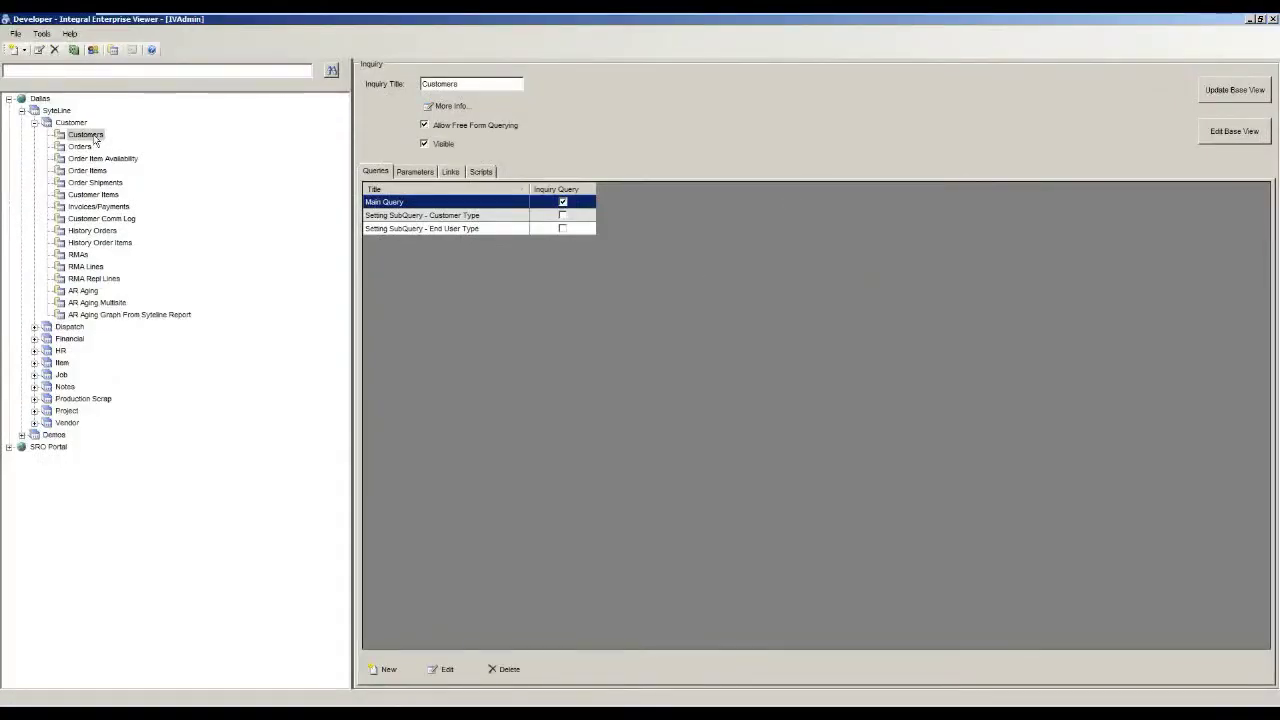
{"action": "left_click", "coordinate": [34, 122]}
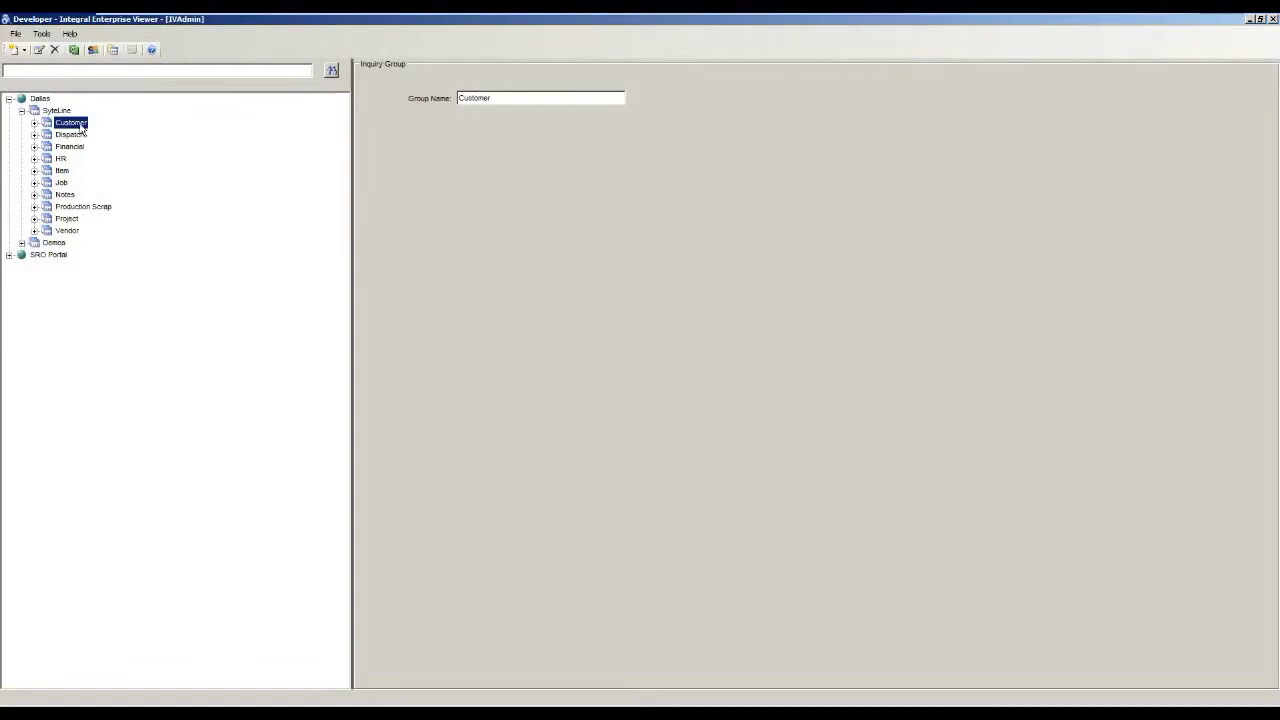
{"action": "left_click", "coordinate": [35, 122]}
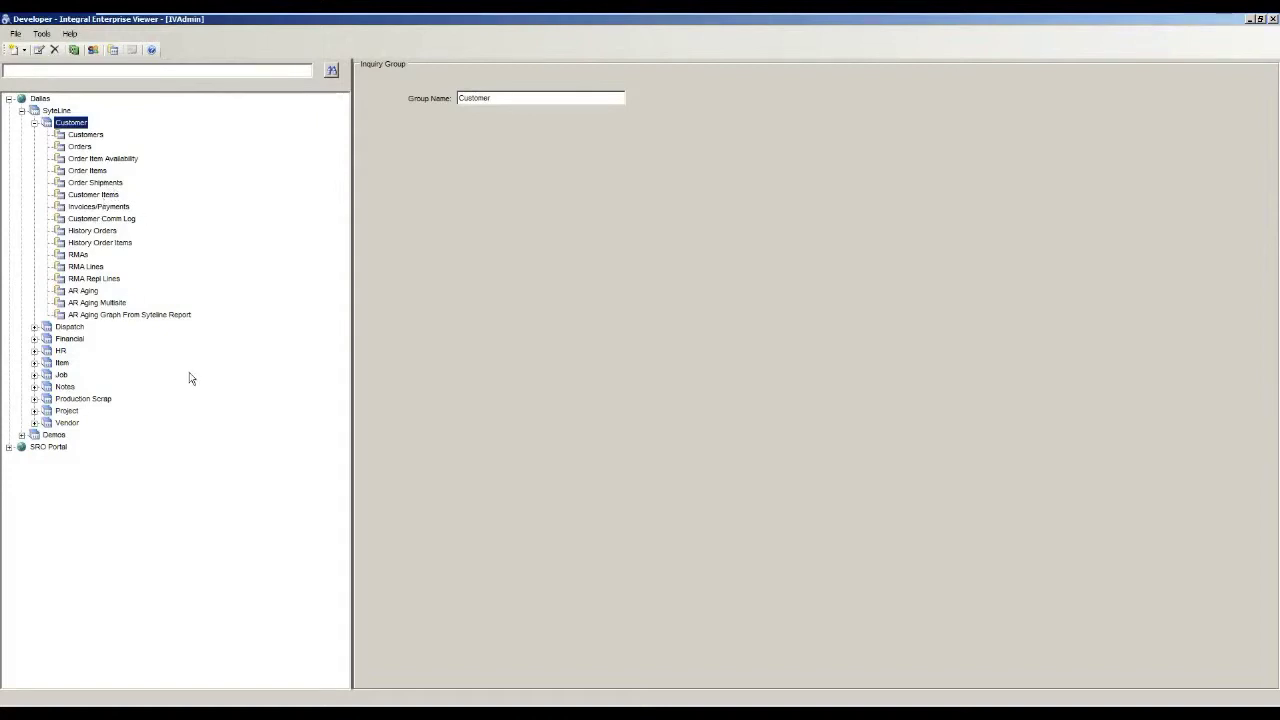
{"action": "left_click", "coordinate": [34, 339]}
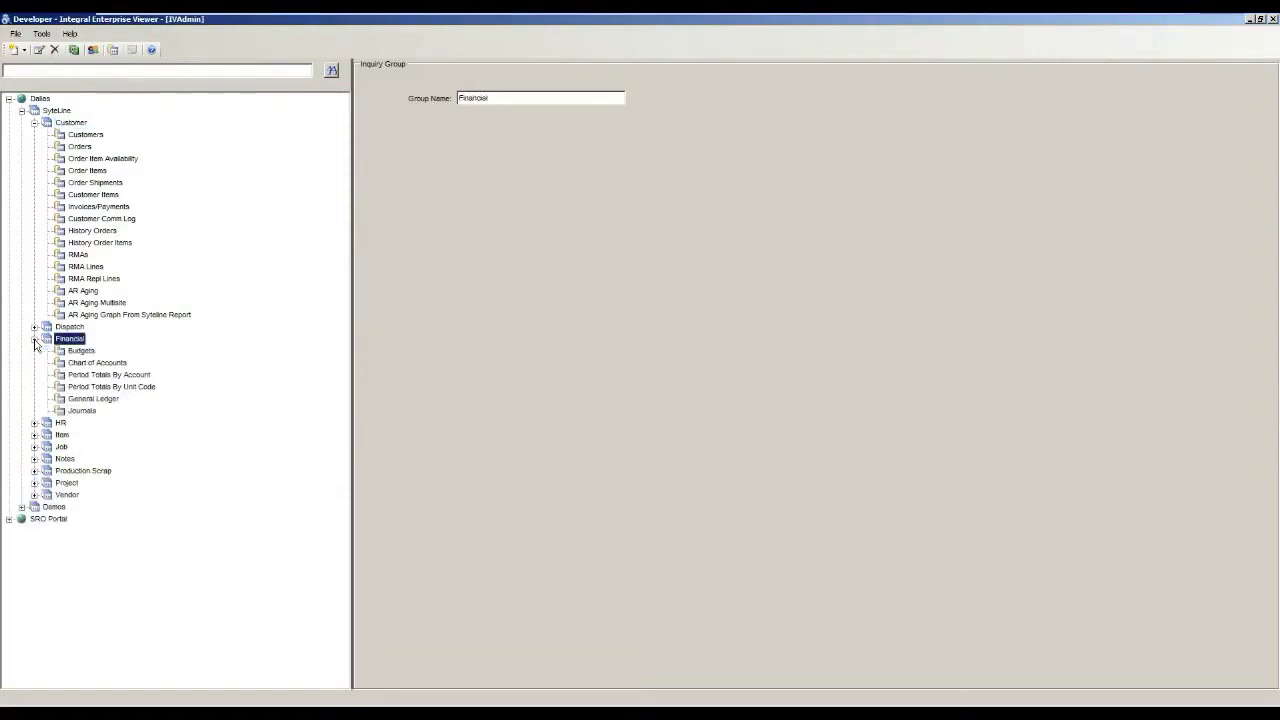
{"action": "left_click", "coordinate": [34, 327]}
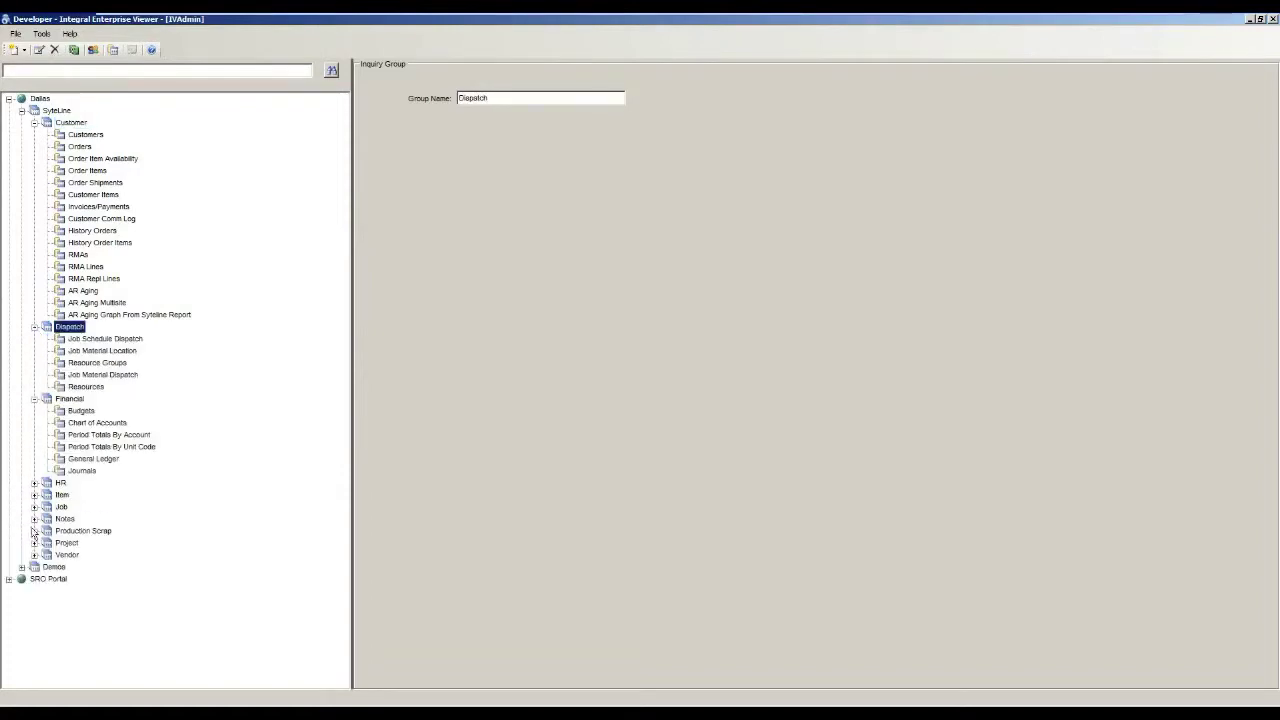
{"action": "left_click", "coordinate": [34, 495]}
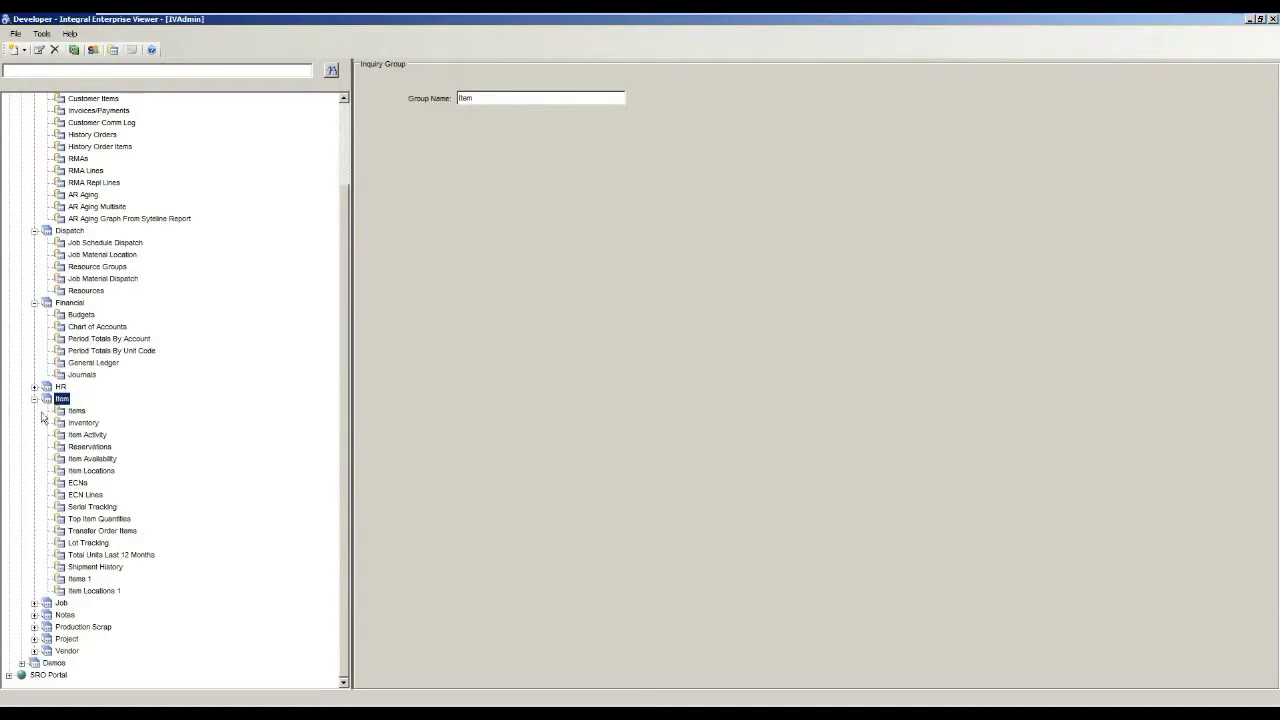
{"action": "left_click", "coordinate": [34, 398]}
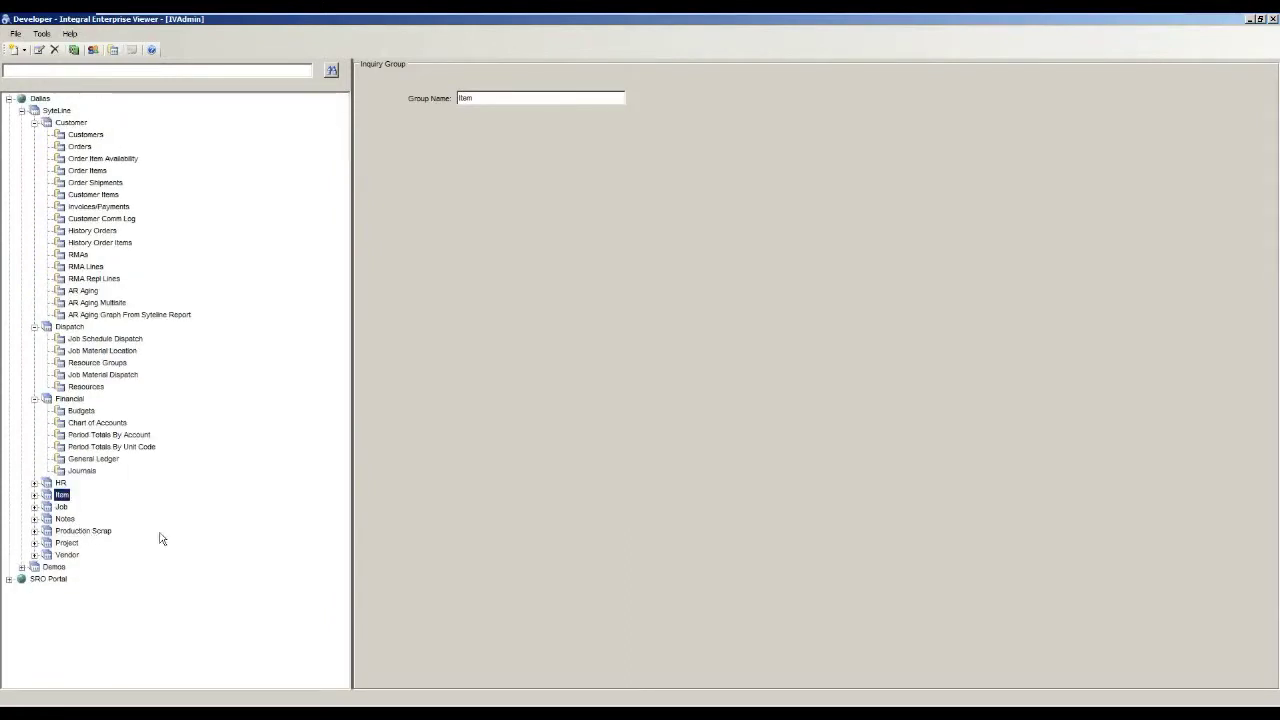
- Open the Main Query of the Customers inquiry in the Query Editor
{"action": "left_click", "coordinate": [100, 136]}
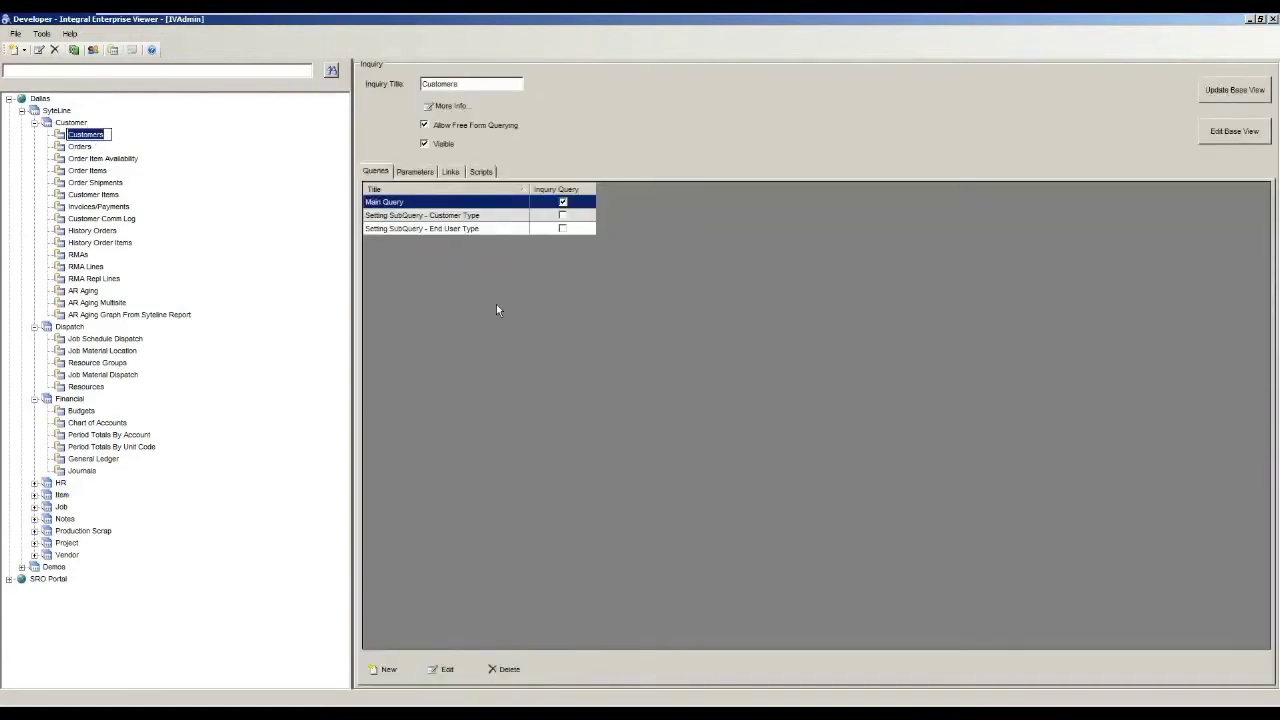
{"action": "left_click", "coordinate": [450, 218]}
{"action": "left_click", "coordinate": [444, 205]}
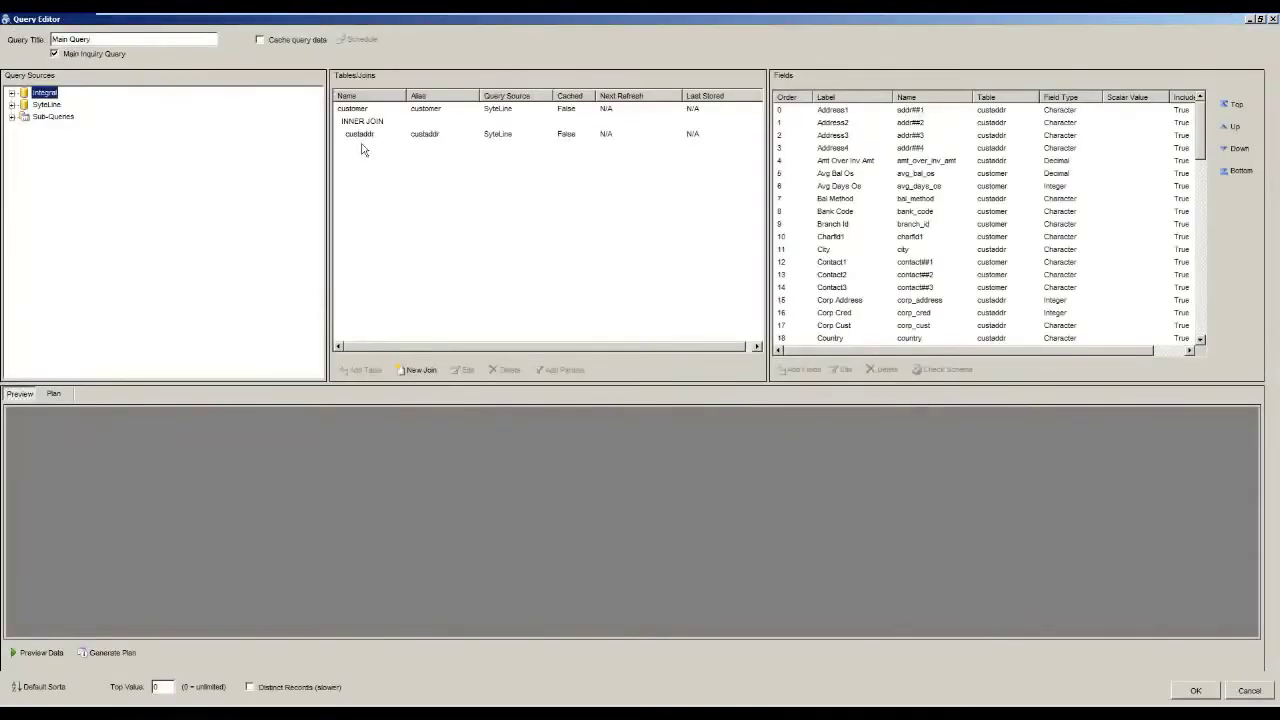
- Examine the Tables, Views and User Functions available under the SyteLine query source
{"action": "left_click", "coordinate": [12, 104]}
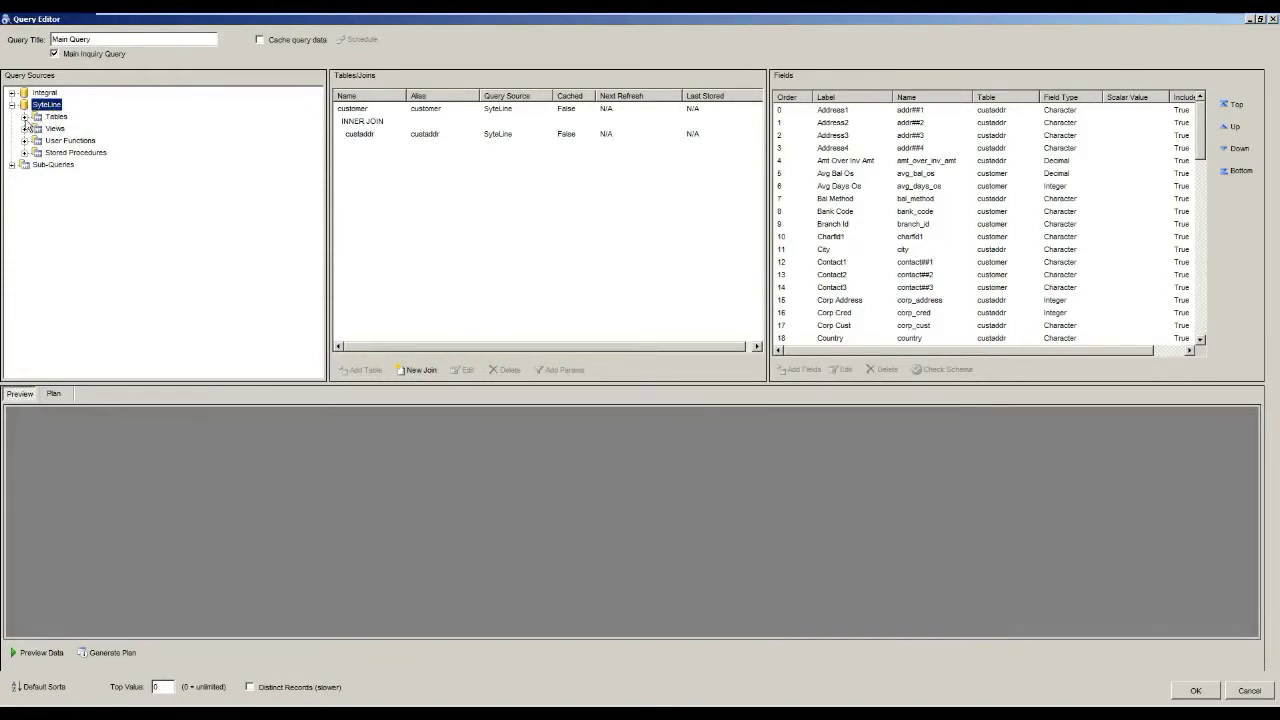
{"action": "left_click", "coordinate": [25, 117]}
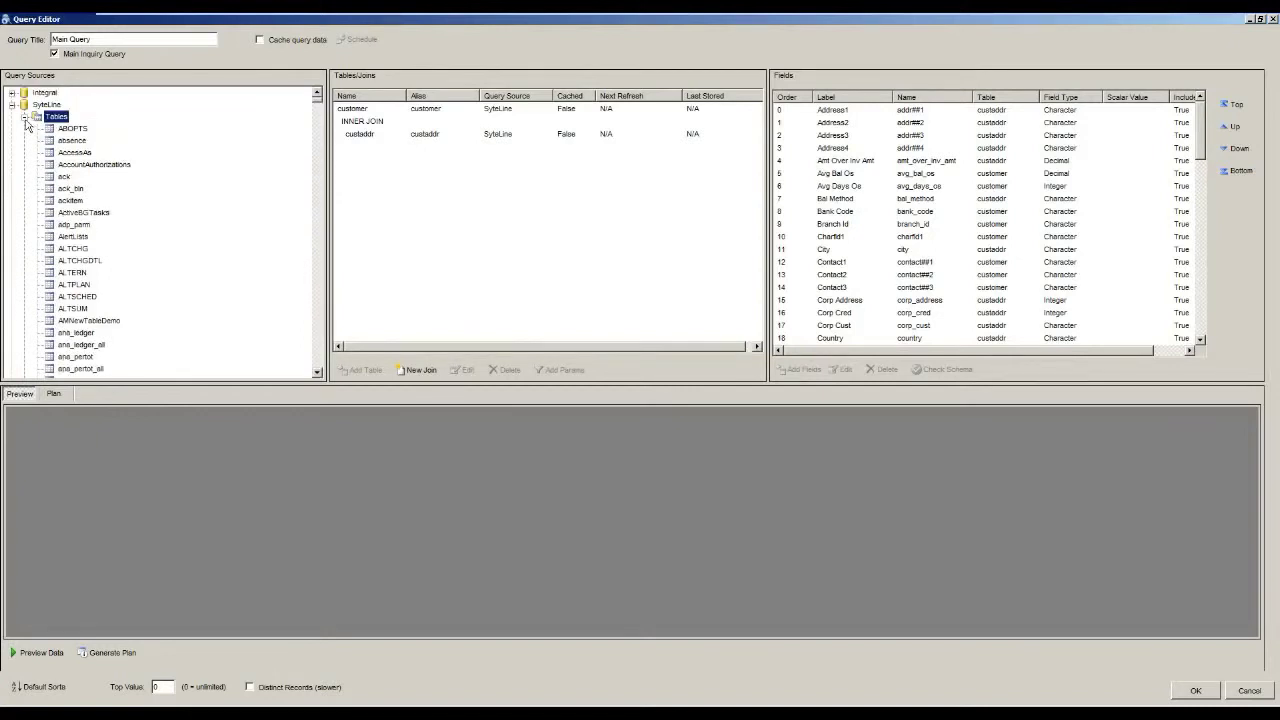
{"action": "left_click", "coordinate": [24, 117]}
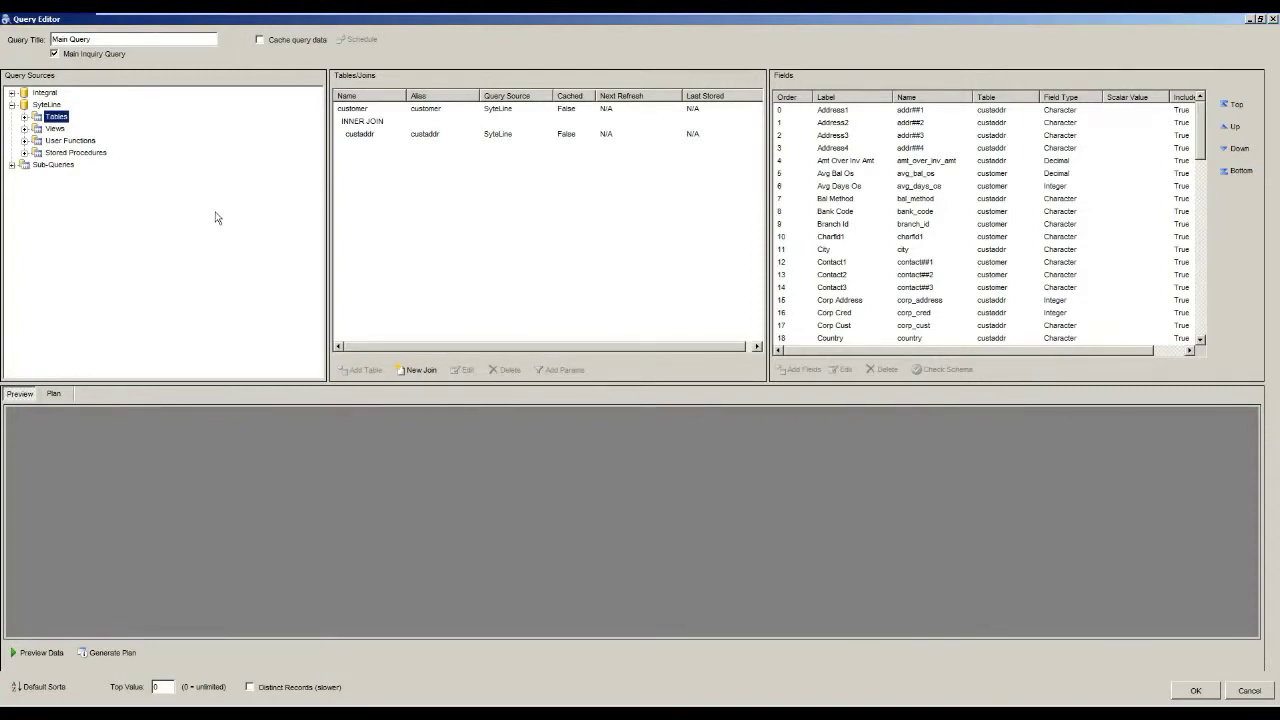
{"action": "left_click", "coordinate": [25, 118]}
{"action": "scroll", "coordinate": [12, 122], "scroll_direction": "up", "scroll_amount": 1}
{"action": "left_click", "coordinate": [25, 118]}
{"action": "left_click", "coordinate": [25, 129]}
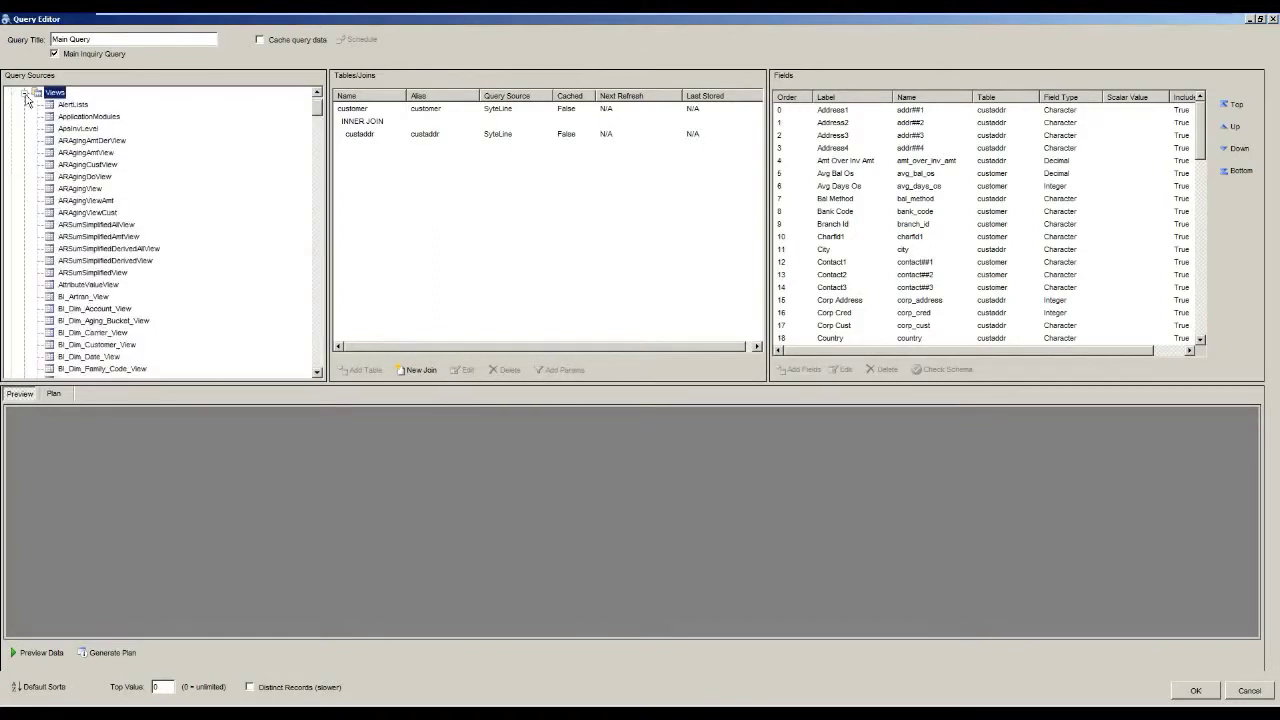
{"action": "left_click", "coordinate": [24, 93]}
{"action": "left_click", "coordinate": [25, 141]}
{"action": "scroll", "coordinate": [25, 146], "scroll_direction": "up", "scroll_amount": 1}
{"action": "left_click", "coordinate": [25, 141]}
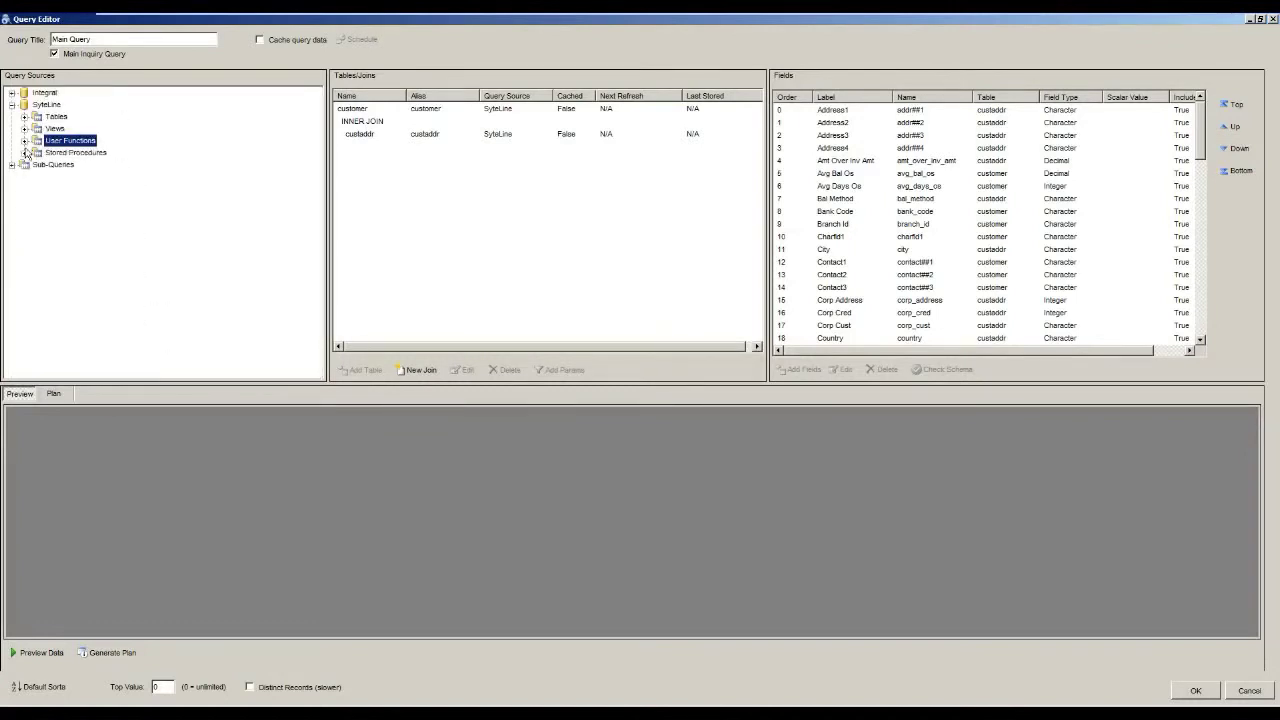
- Look through the SyteLine stored procedures whose names begin with Rpt
{"action": "left_click", "coordinate": [25, 153]}
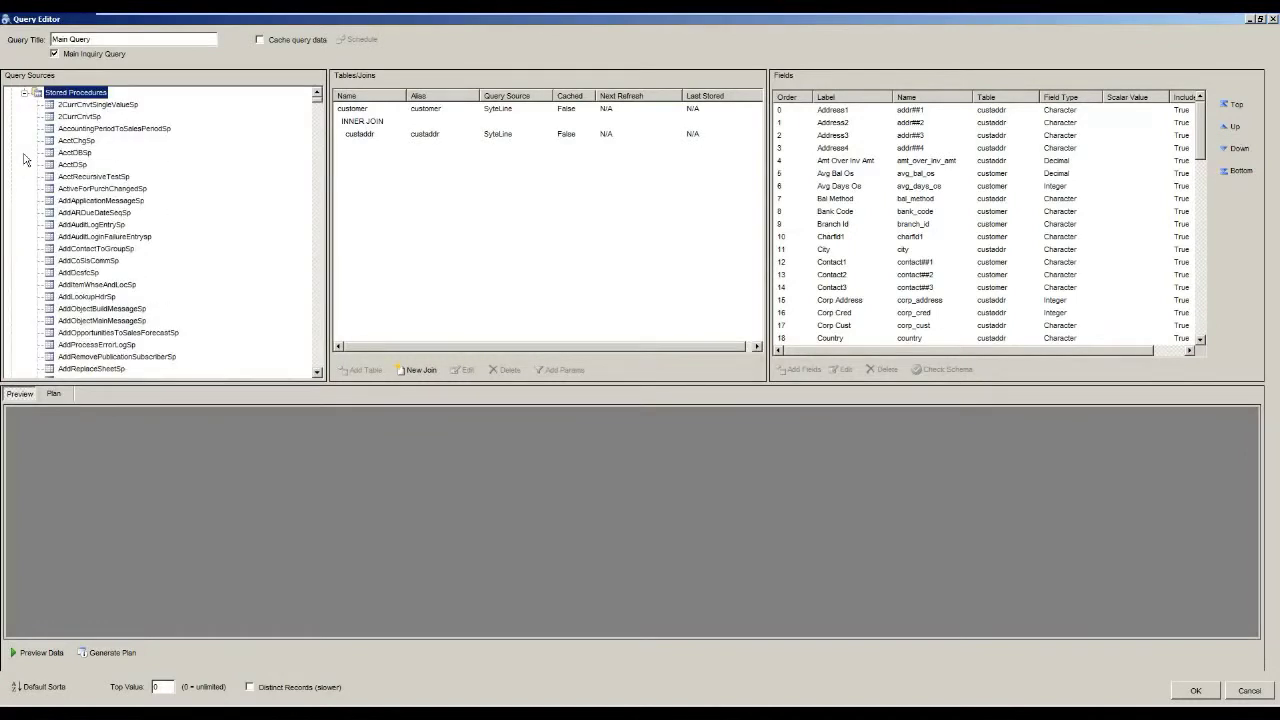
{"action": "left_click", "coordinate": [80, 154]}
{"action": "key", "text": "r"}
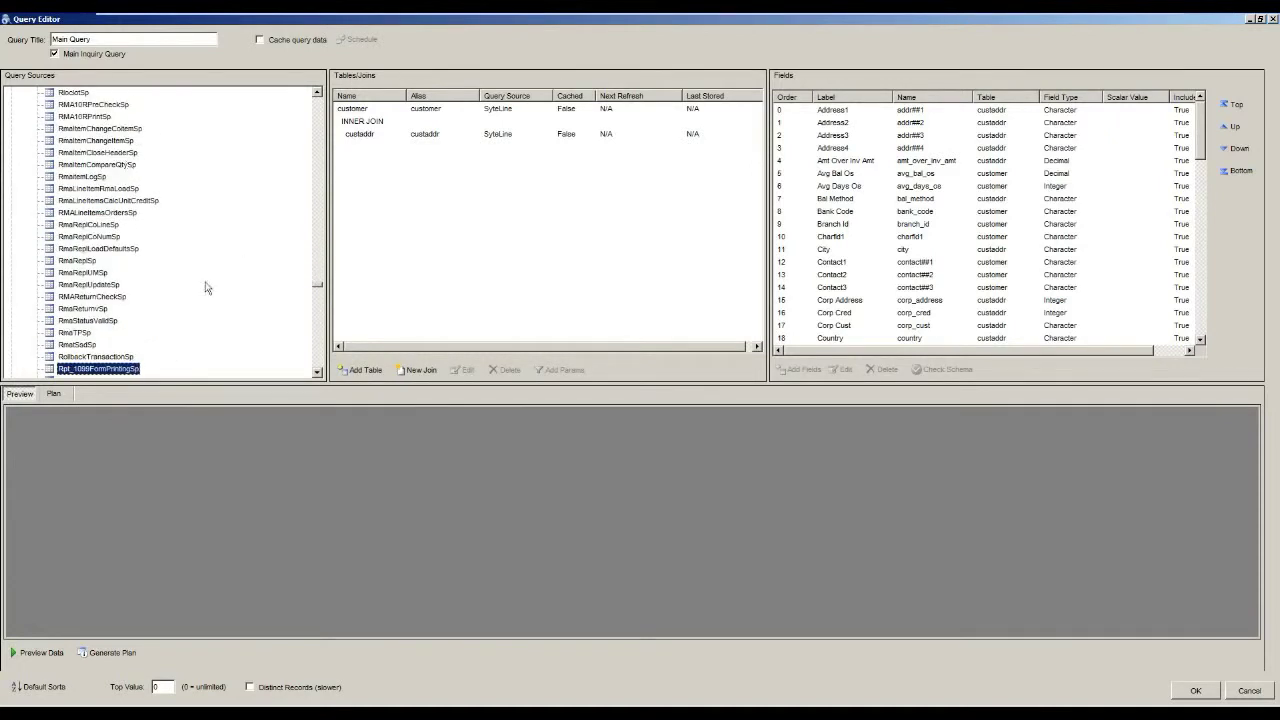
{"action": "type", "text": "rpt"}
{"action": "scroll", "coordinate": [204, 287], "scroll_direction": "down", "scroll_amount": 20}
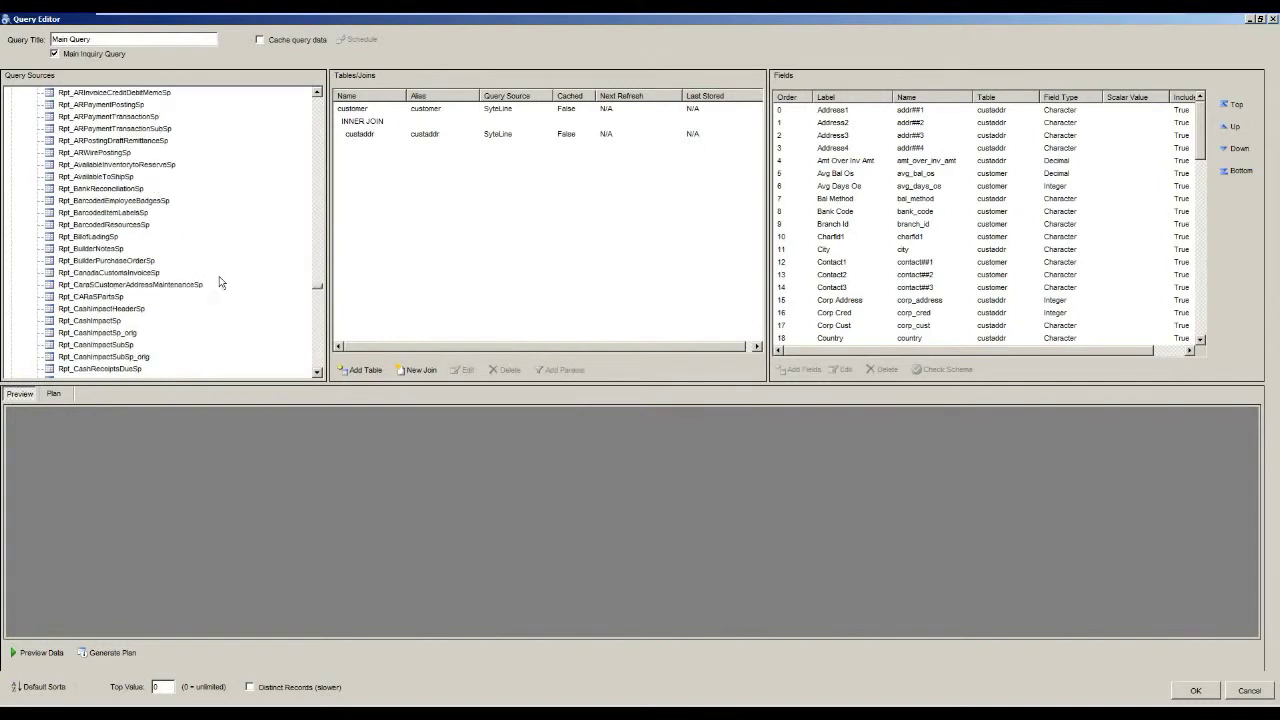
{"action": "scroll", "coordinate": [226, 295], "scroll_direction": "down", "scroll_amount": 6}
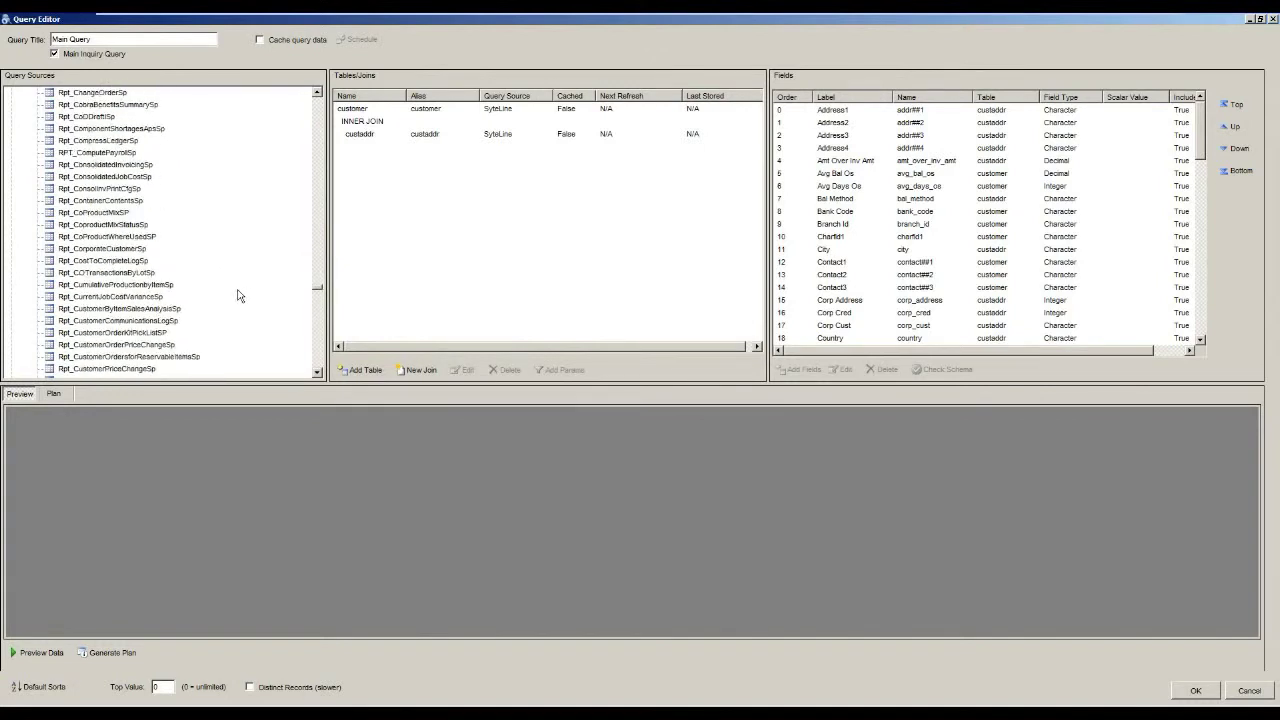
{"action": "scroll", "coordinate": [187, 300], "scroll_direction": "up", "scroll_amount": 7}
{"action": "scroll", "coordinate": [187, 300], "scroll_direction": "up", "scroll_amount": 15}
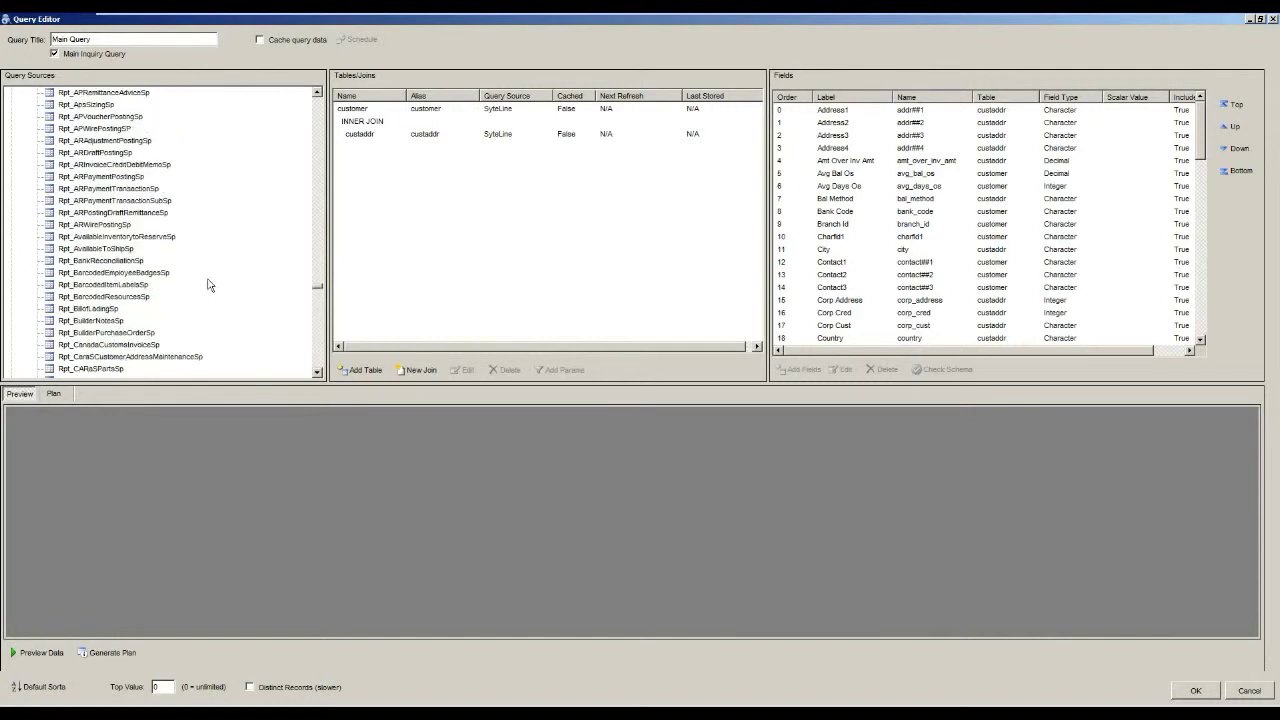
{"action": "scroll", "coordinate": [234, 295], "scroll_direction": "down", "scroll_amount": 4}
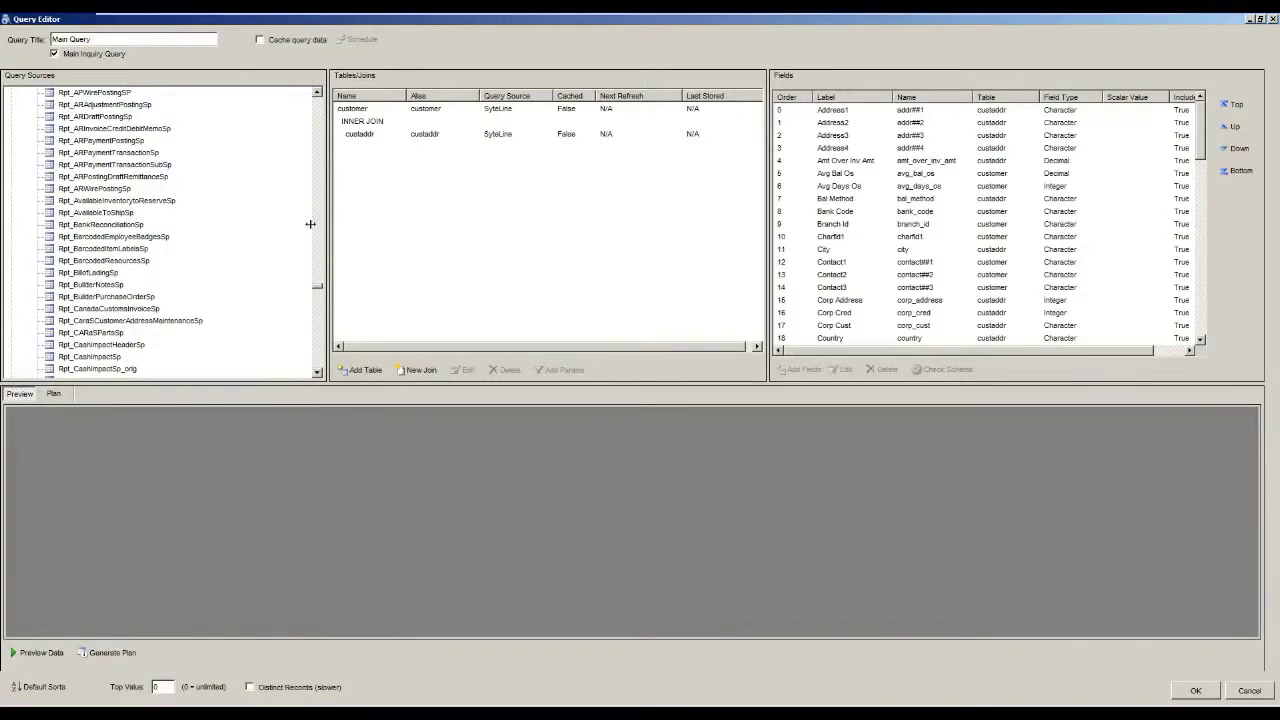
- Add the Rpt_AvailableToShipSp stored procedure to the Main Query's tables and joins
{"action": "left_click", "coordinate": [112, 214]}
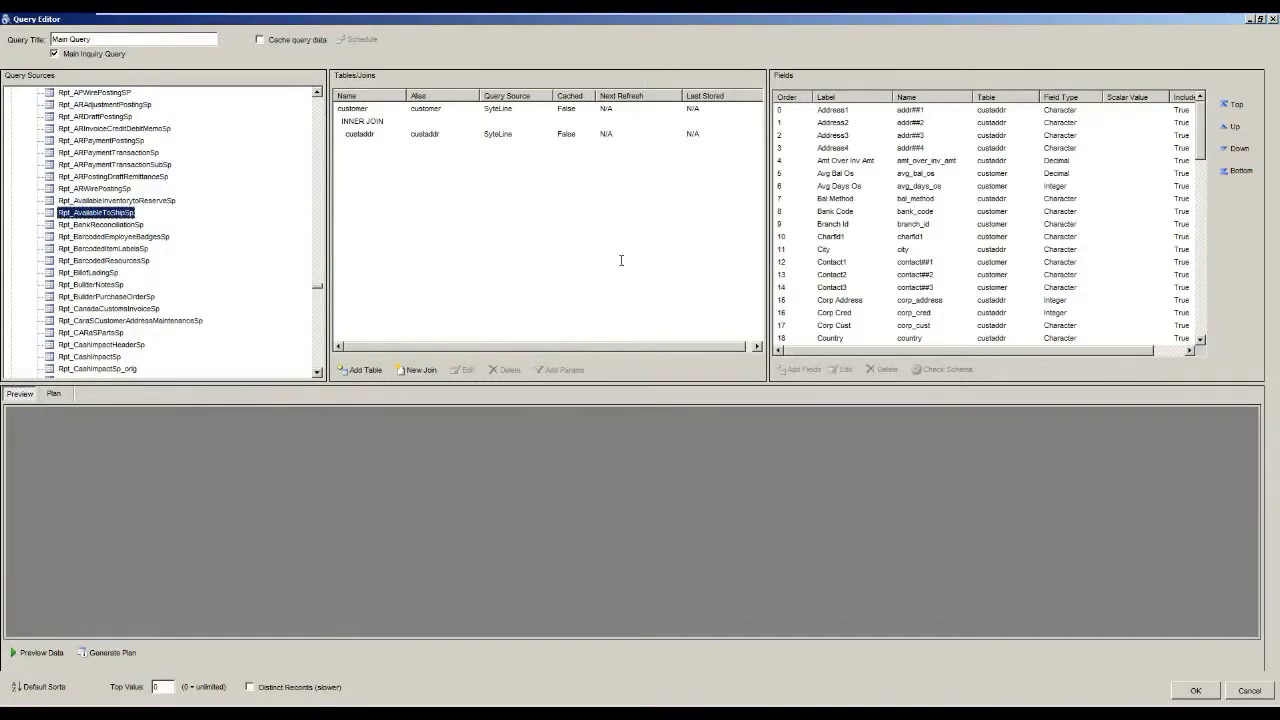
{"action": "left_click_drag", "start_coordinate": [621, 260], "coordinate": [621, 262]}
{"action": "left_click", "coordinate": [688, 374]}
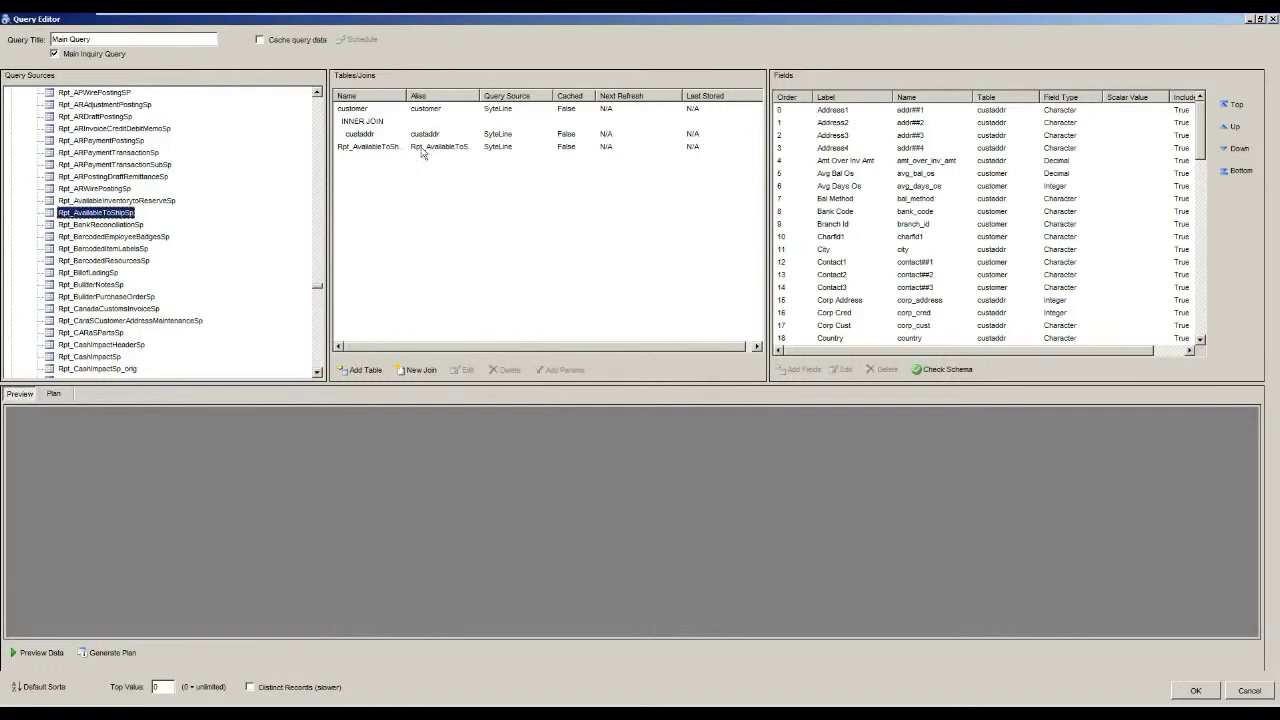
- Delete the Rpt_AvailableToShipSp entry from the query's tables and joins
{"action": "left_click", "coordinate": [422, 148]}
{"action": "left_click", "coordinate": [505, 372]}
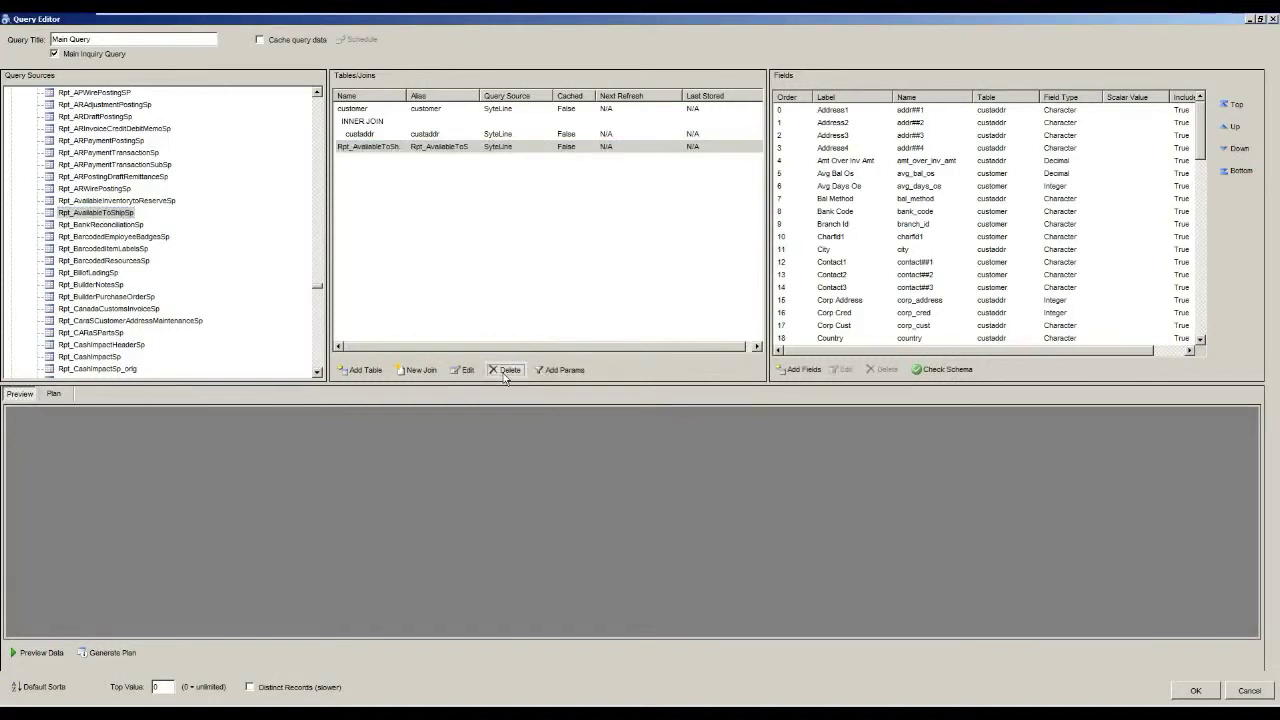
{"action": "left_click", "coordinate": [688, 410]}
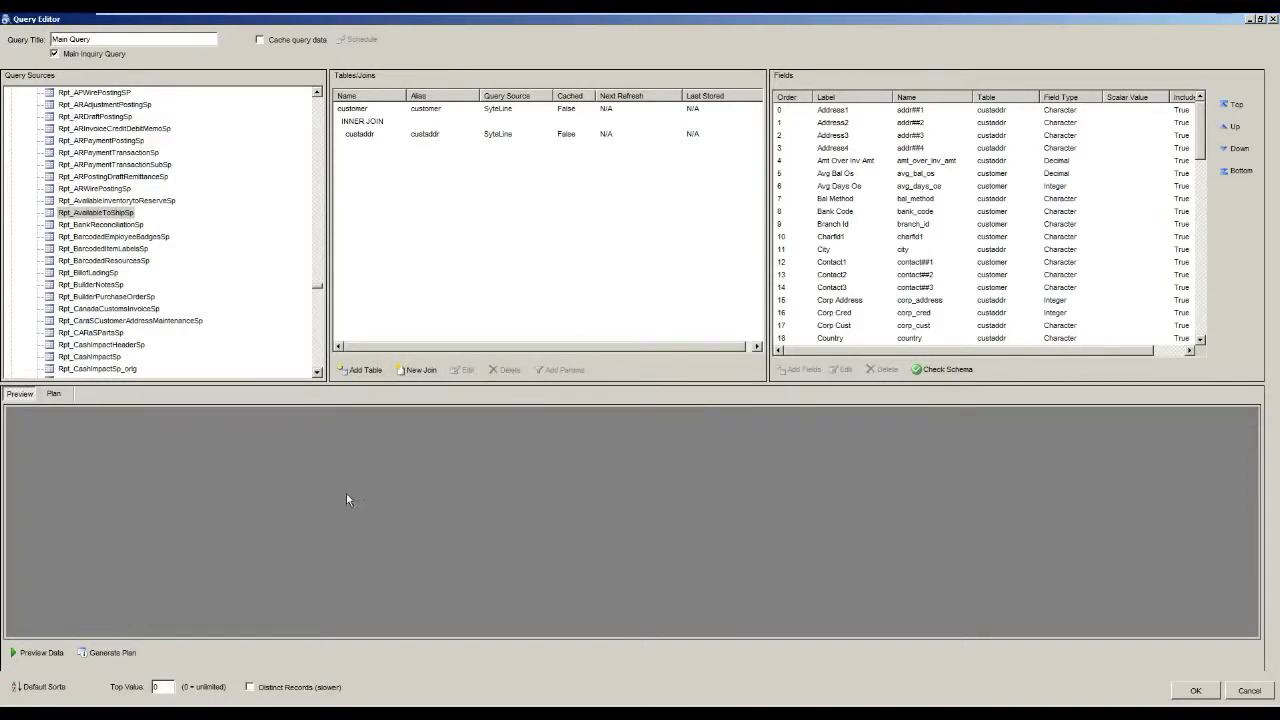
- Preview the Main Query's data and examine the generated query plan
{"action": "left_click", "coordinate": [40, 652]}
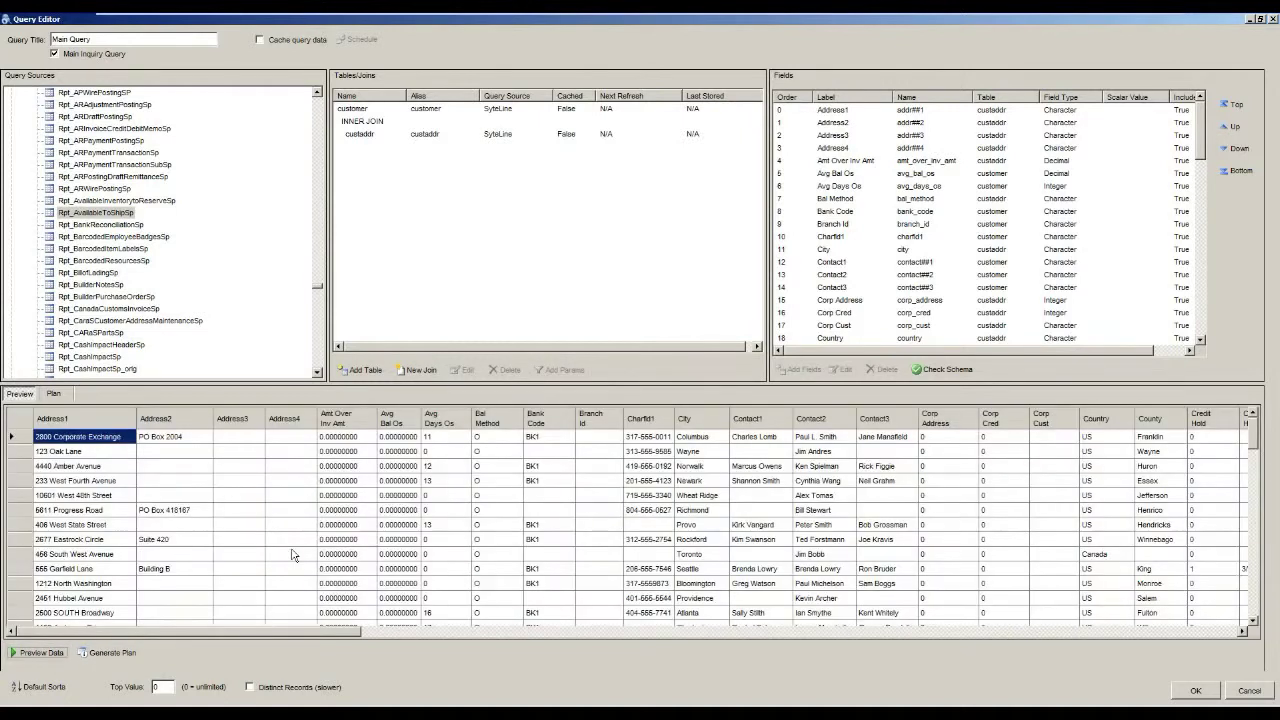
{"action": "left_click", "coordinate": [55, 394]}
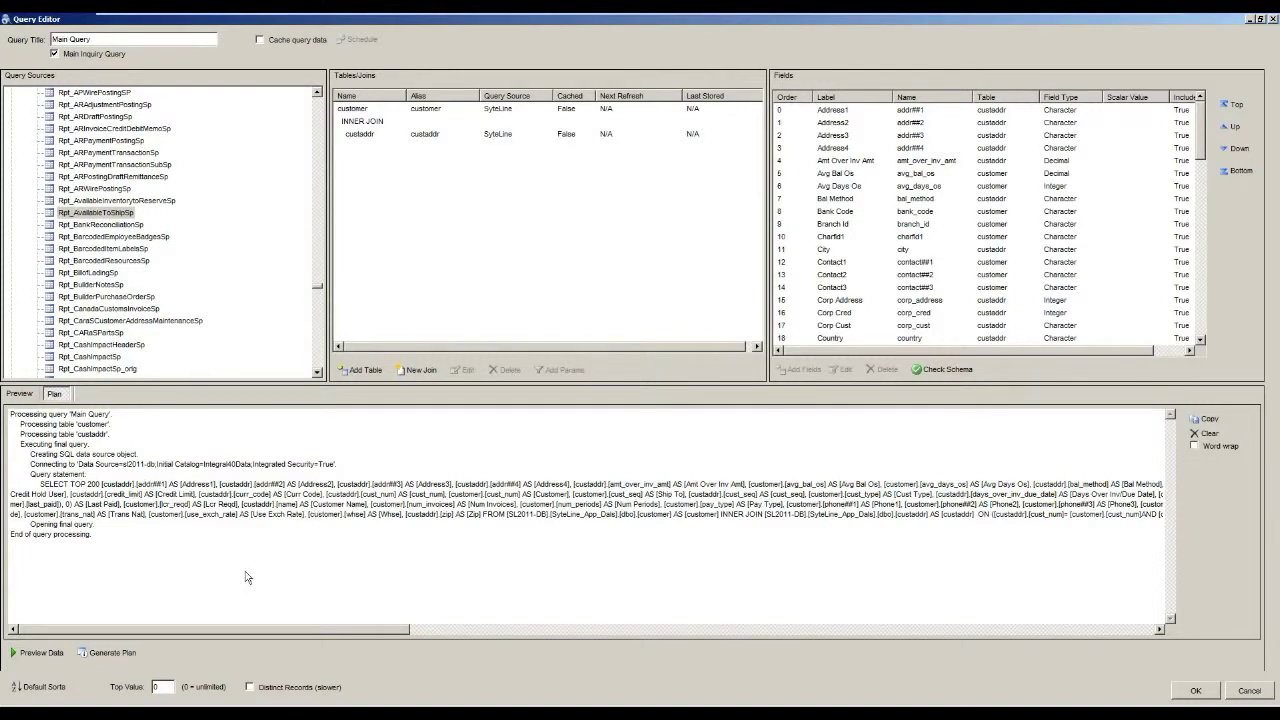
{"action": "left_click", "coordinate": [38, 652]}
- Inspect the aggregate functions offered for the Avg Days Os field's expression, and leave the field without saving changes
{"action": "double_click", "coordinate": [880, 187]}
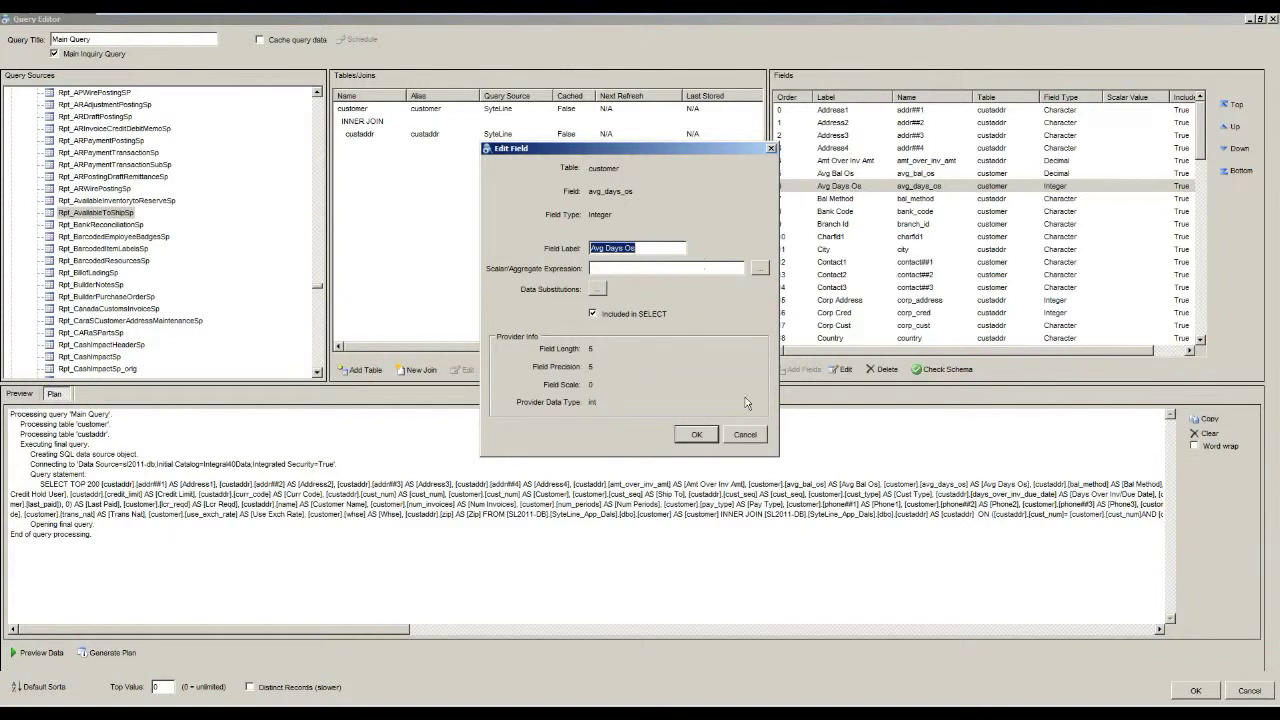
{"action": "left_click", "coordinate": [759, 268]}
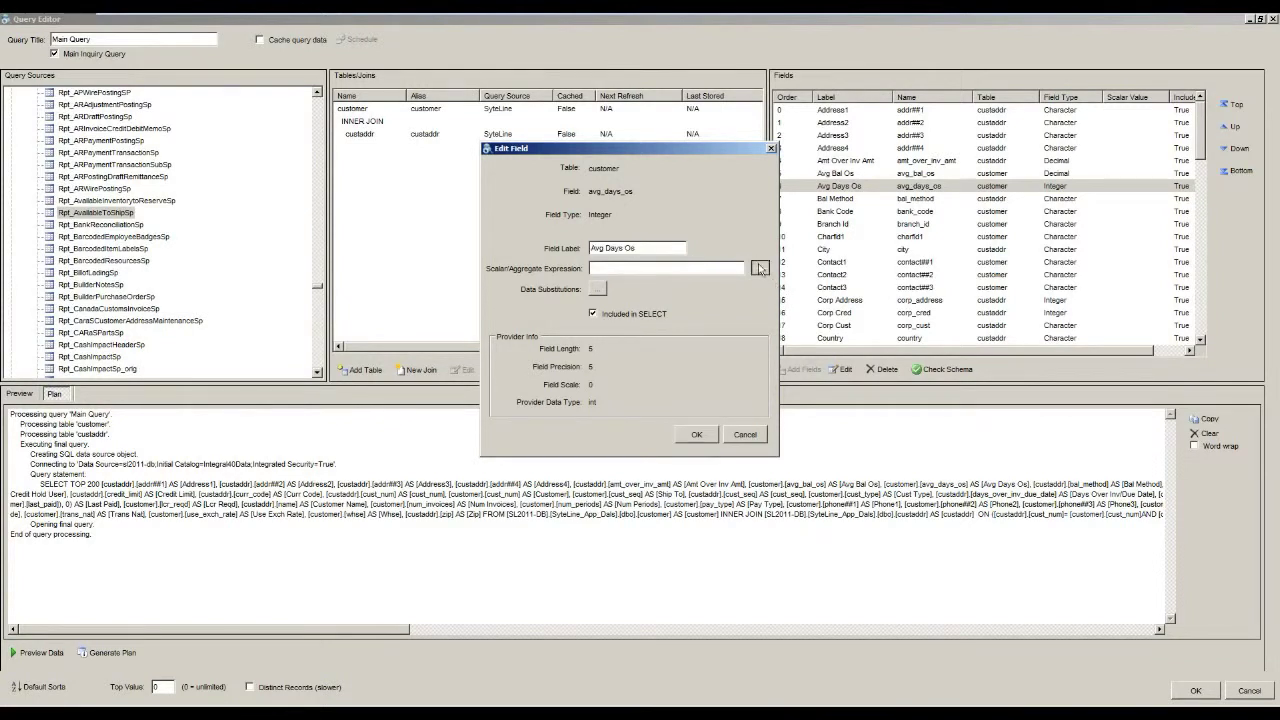
{"action": "left_click", "coordinate": [562, 193]}
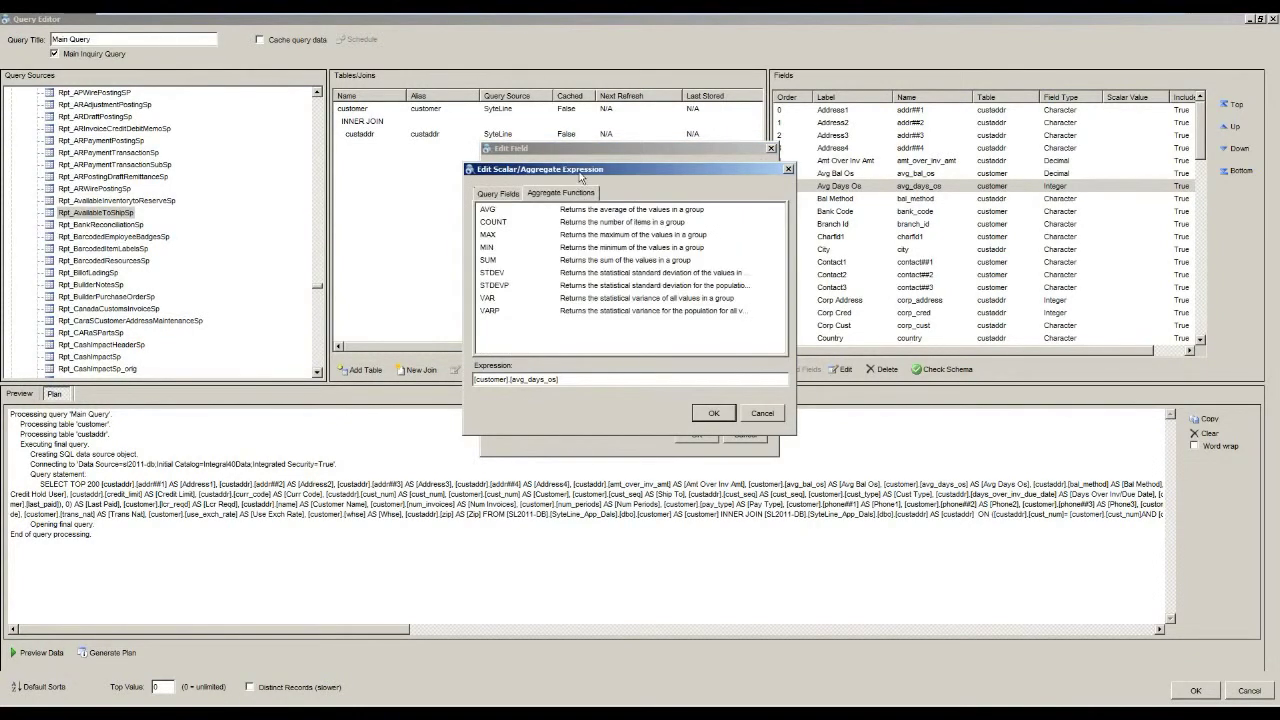
{"action": "left_click_drag", "start_coordinate": [497, 261], "coordinate": [416, 330]}
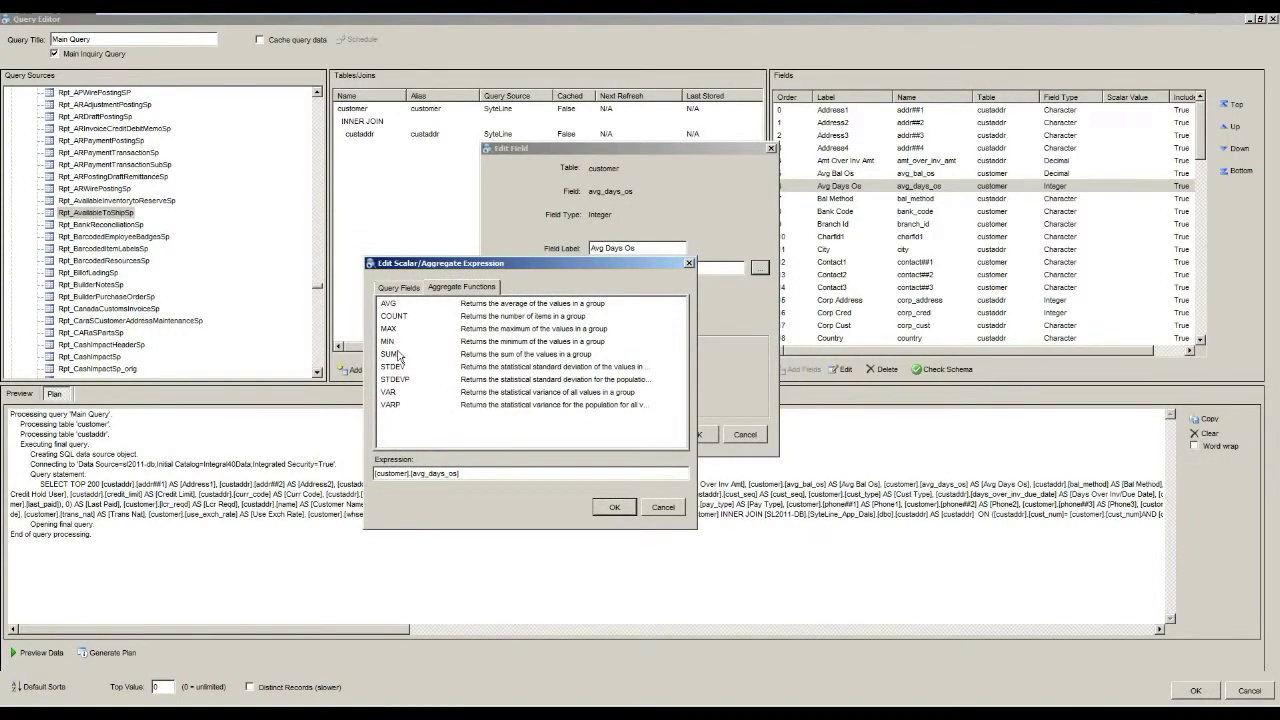
{"action": "left_click", "coordinate": [664, 508]}
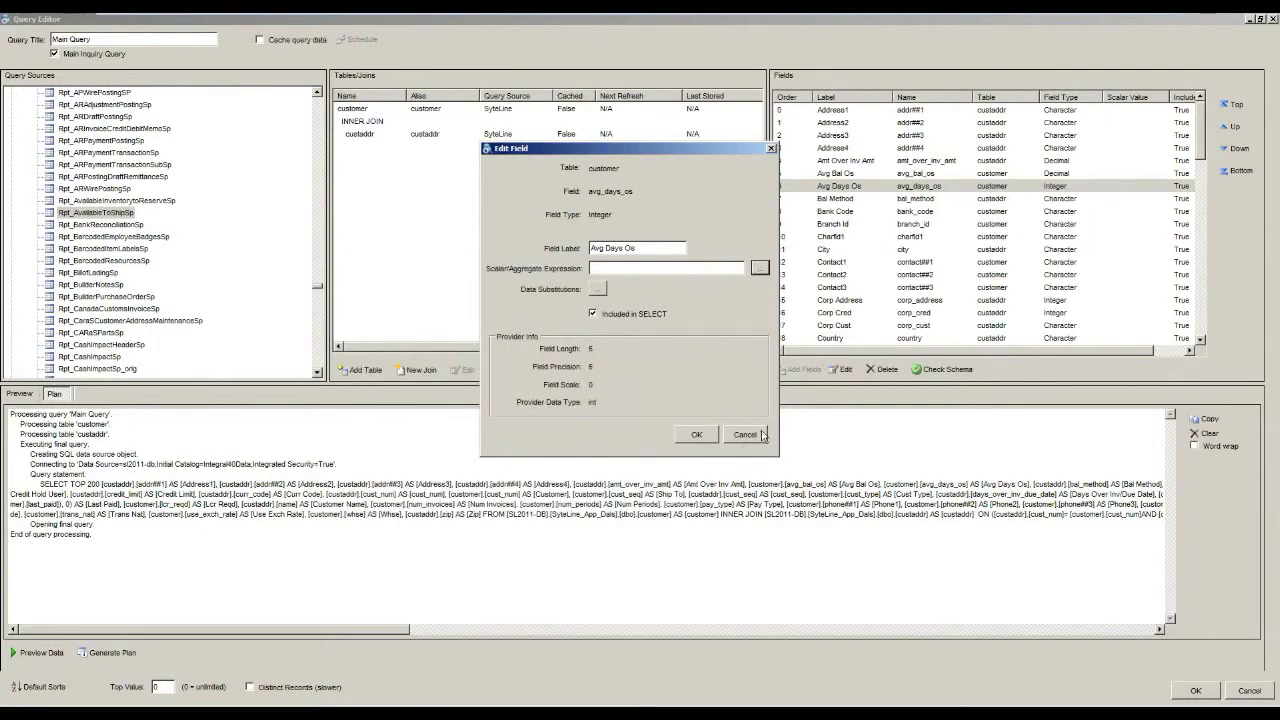
{"action": "left_click", "coordinate": [745, 435]}
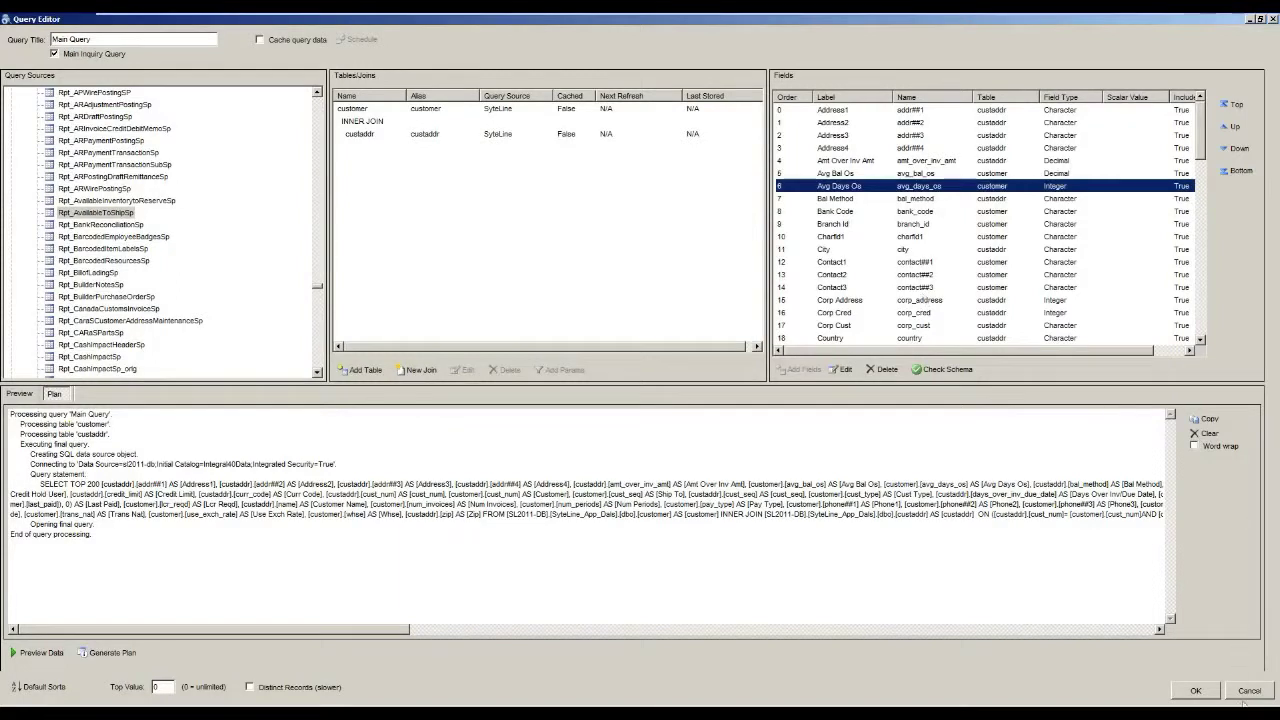
- Close the query editor and inspect the Customer parameter's operator choices and padding length, leaving the parameter without saving changes
{"action": "left_click", "coordinate": [1195, 690]}
{"action": "left_click", "coordinate": [418, 173]}
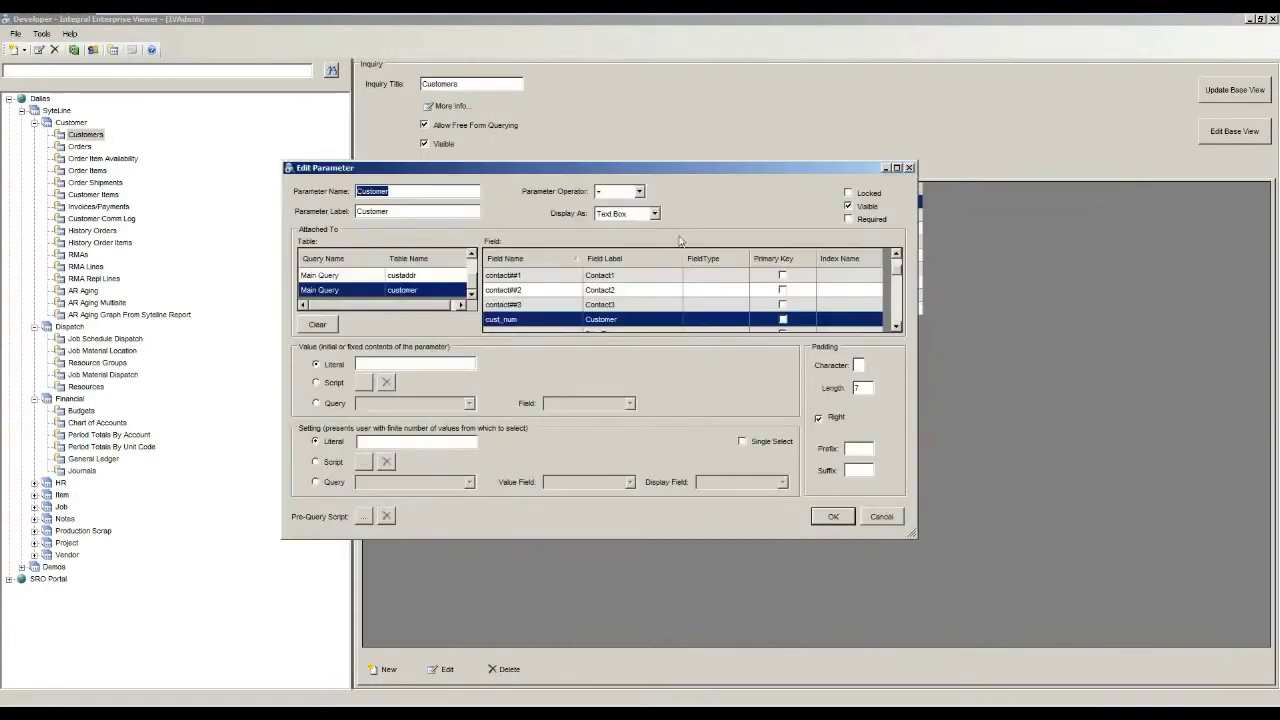
{"action": "left_click", "coordinate": [639, 191]}
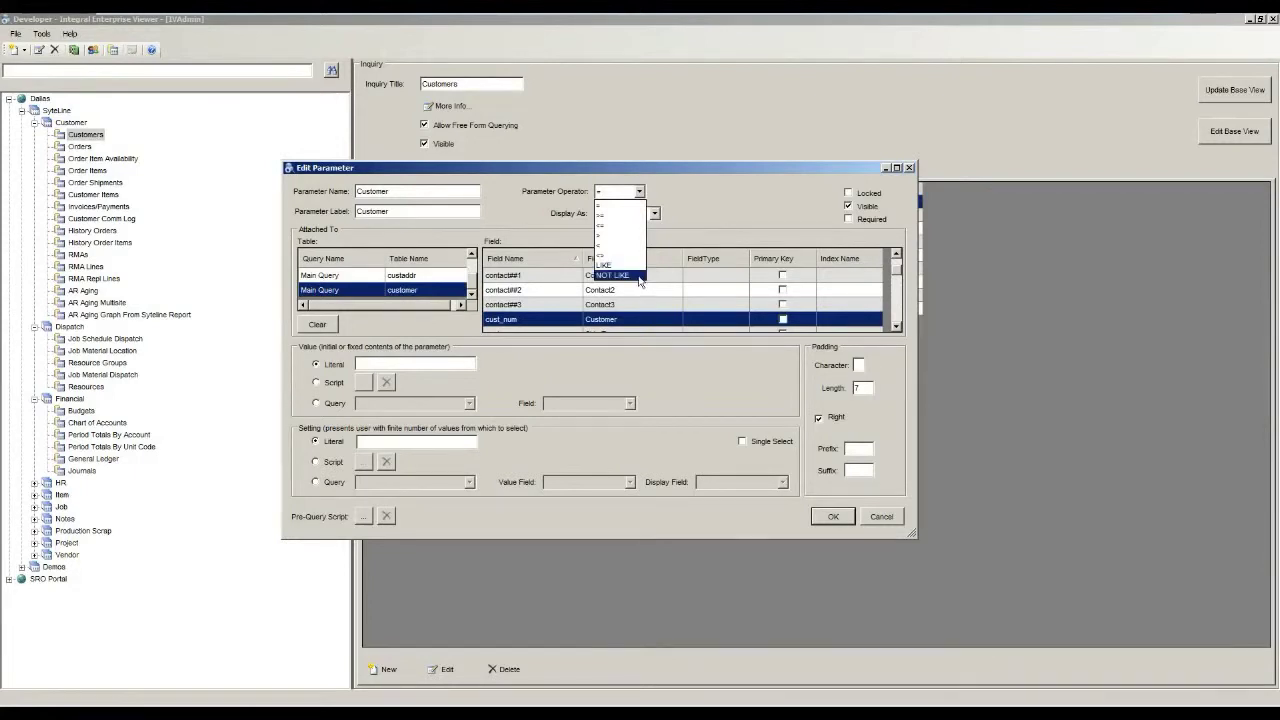
{"action": "left_click", "coordinate": [704, 202]}
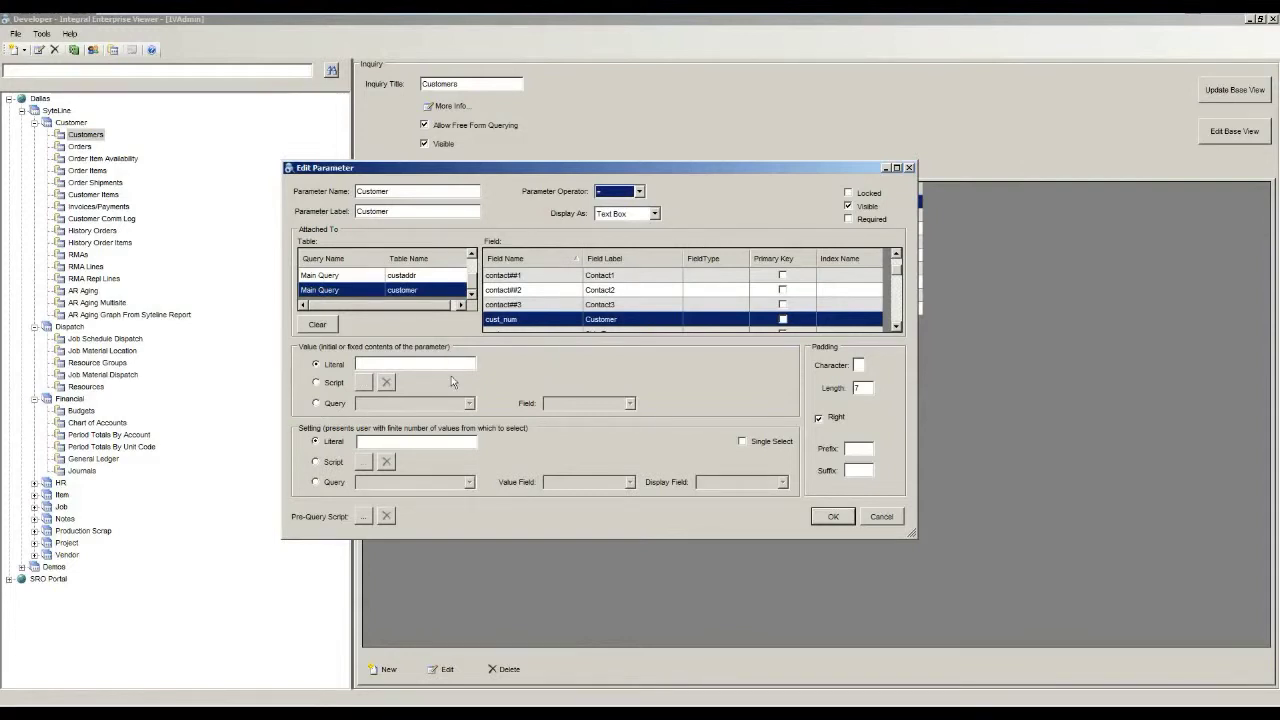
{"action": "left_click", "coordinate": [869, 386]}
{"action": "double_click", "coordinate": [869, 387]}
{"action": "left_click", "coordinate": [881, 518]}
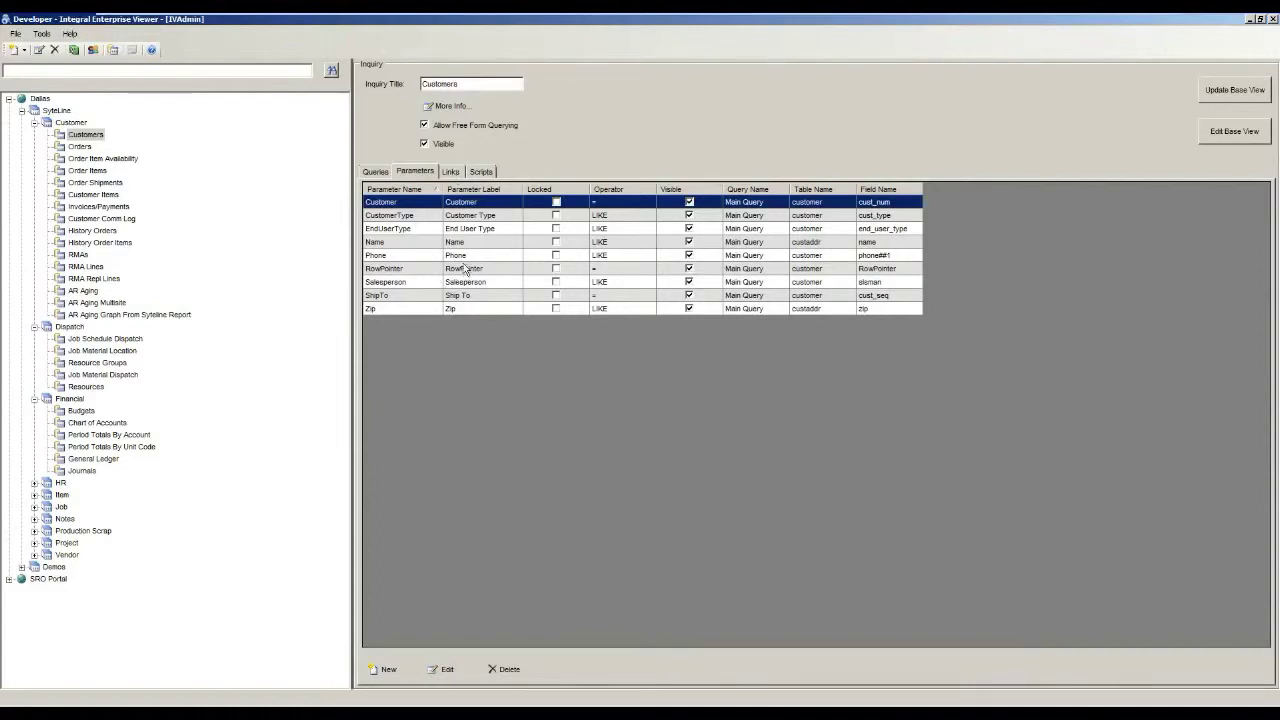
- Review the Customers inquiry's links and examine the Orders link's destination inquiry and parameter mapping
{"action": "left_click", "coordinate": [455, 173]}
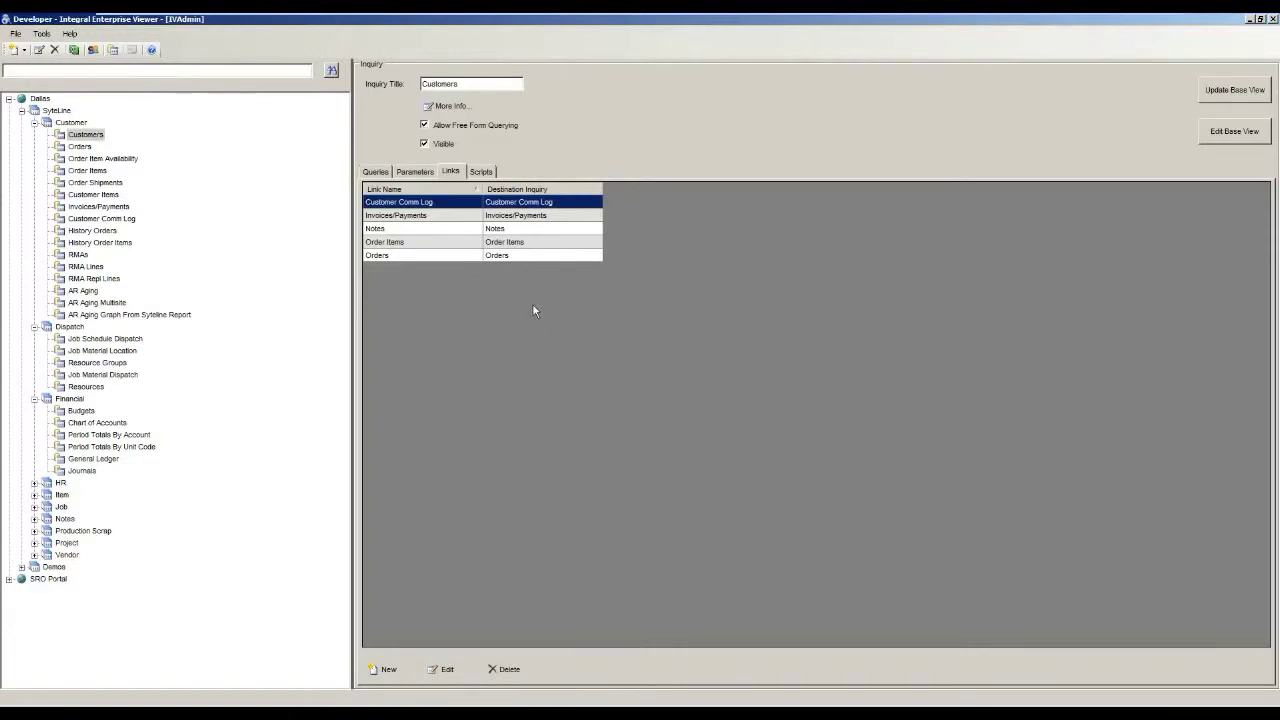
{"action": "left_click", "coordinate": [437, 258]}
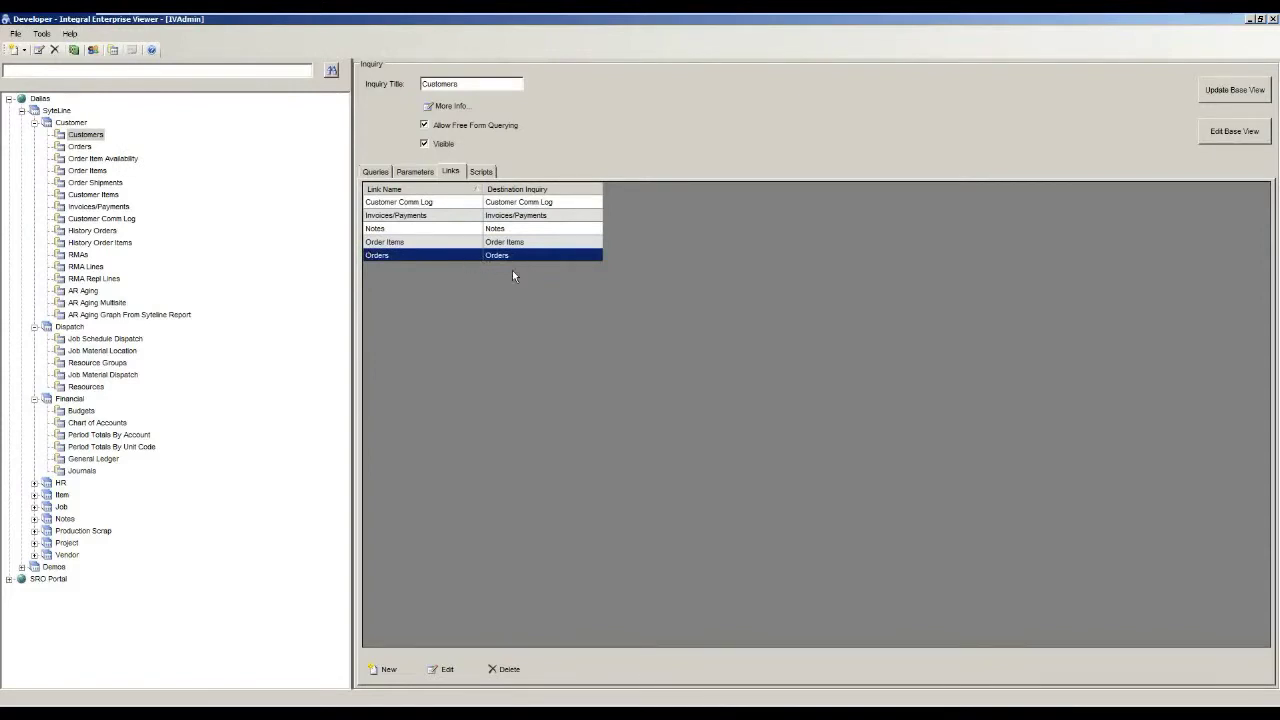
{"action": "double_click", "coordinate": [448, 258]}
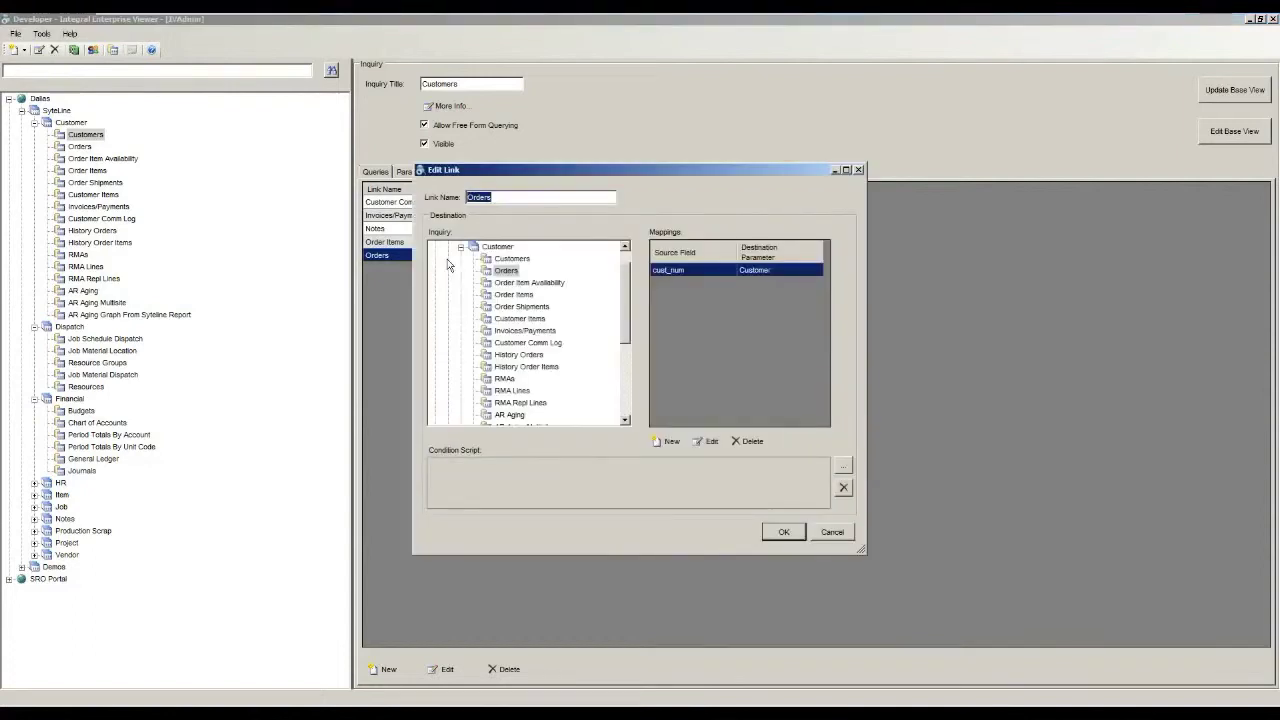
{"action": "left_click", "coordinate": [826, 536]}
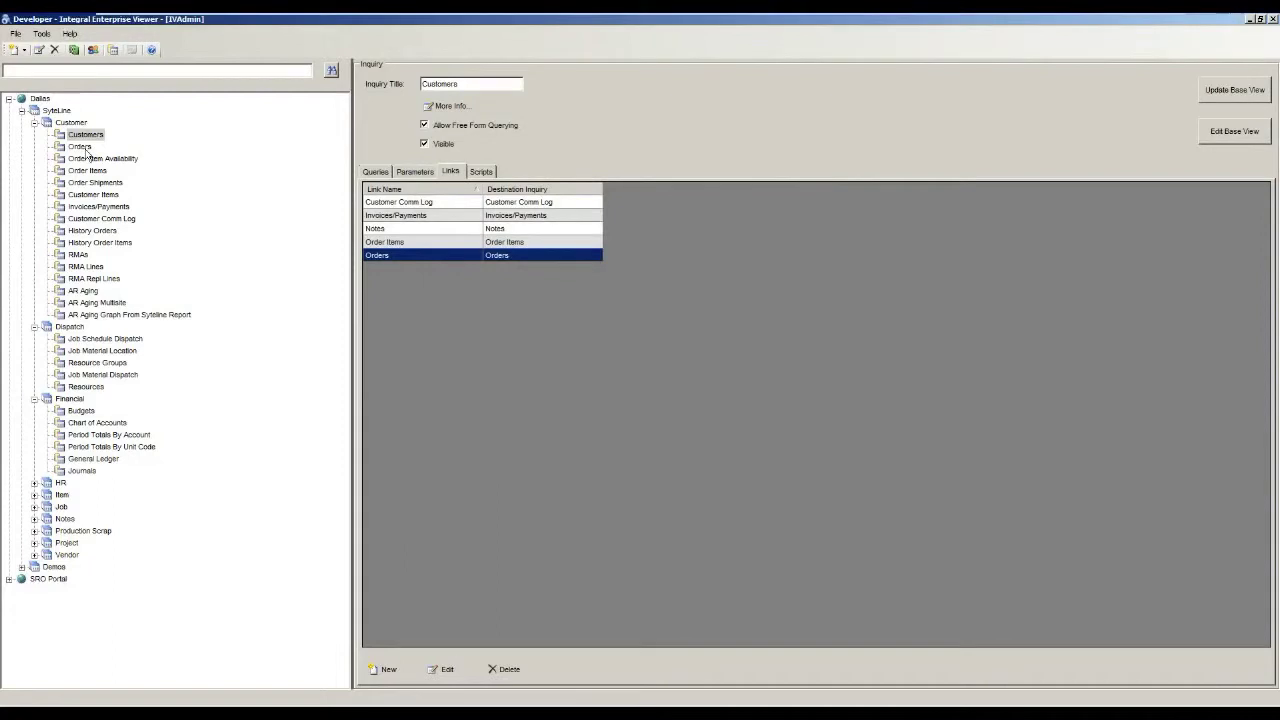
- Open the Orders inquiry and look through its links, including Customer, Notes, Order Item and Order Shipments
{"action": "double_click", "coordinate": [409, 256]}
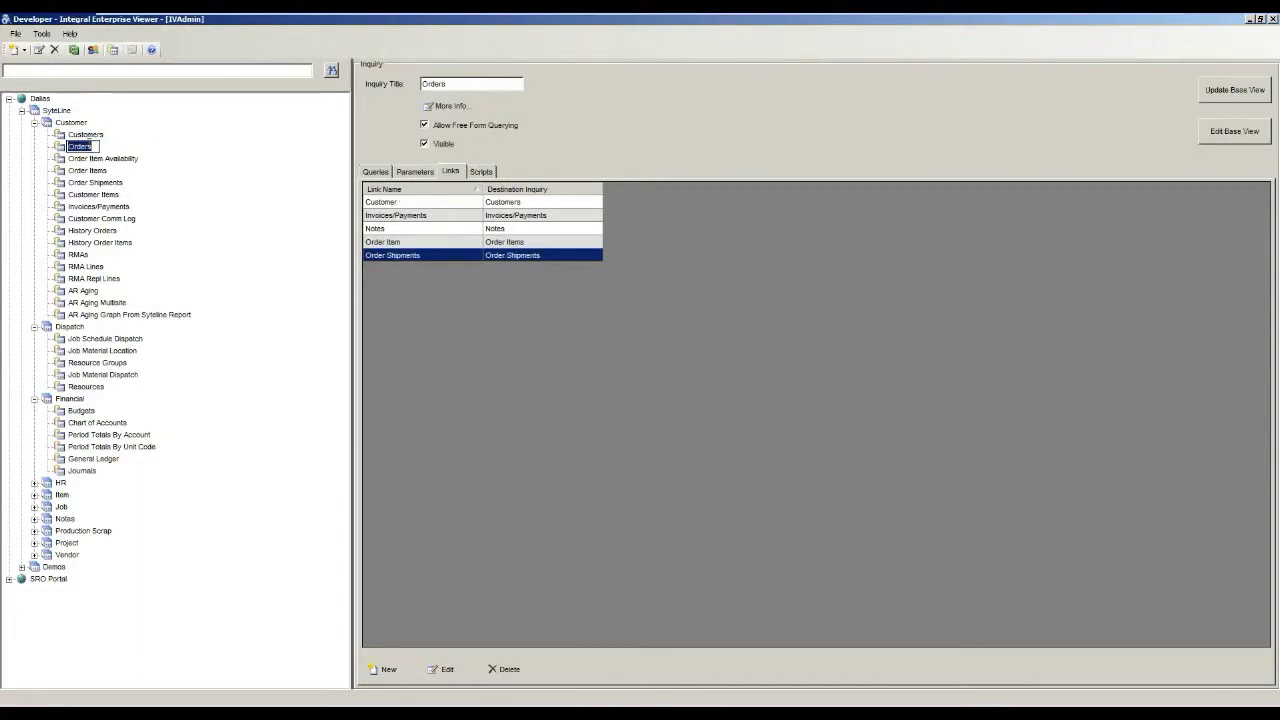
{"action": "left_click", "coordinate": [421, 204]}
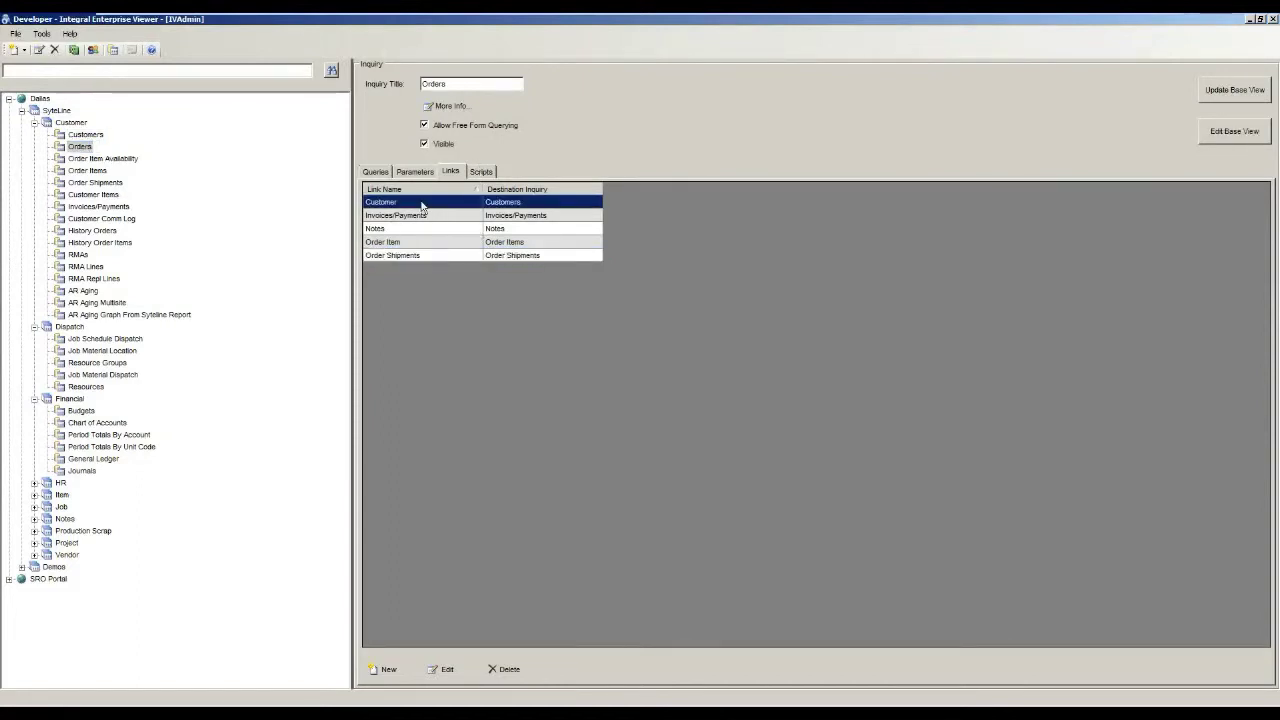
{"action": "left_click", "coordinate": [414, 232]}
{"action": "left_click", "coordinate": [418, 242]}
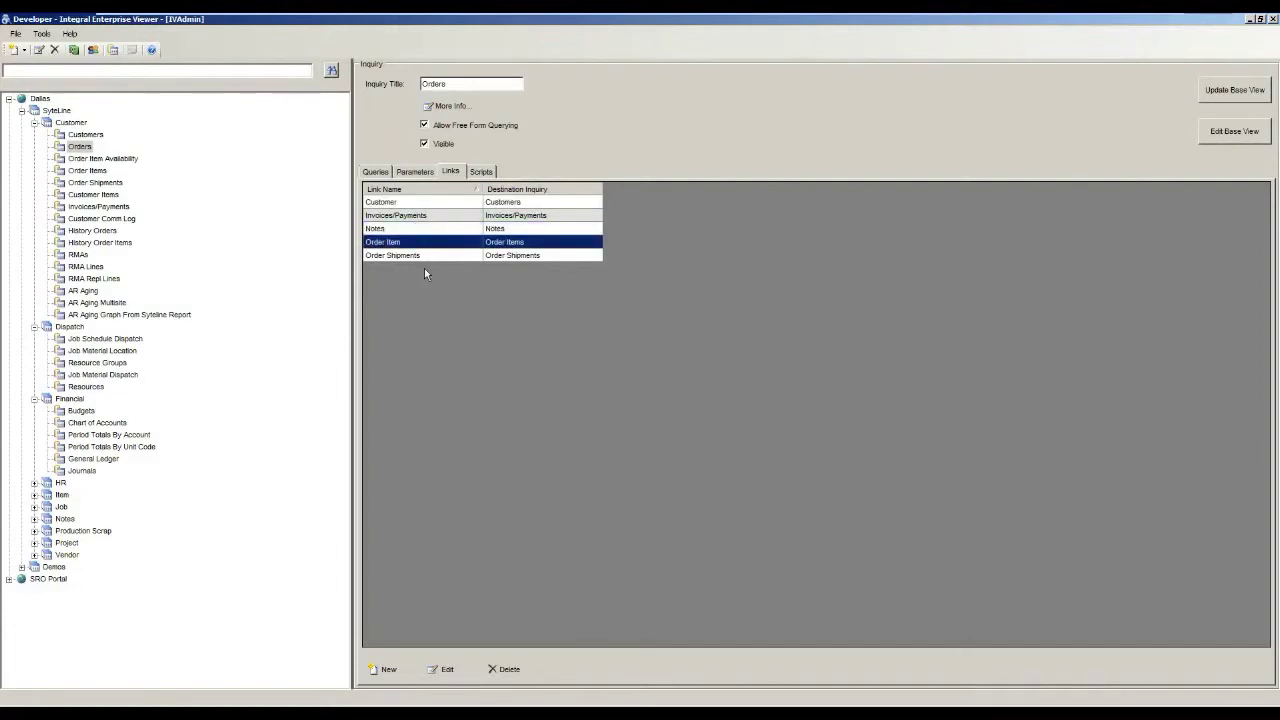
{"action": "left_click", "coordinate": [454, 256]}
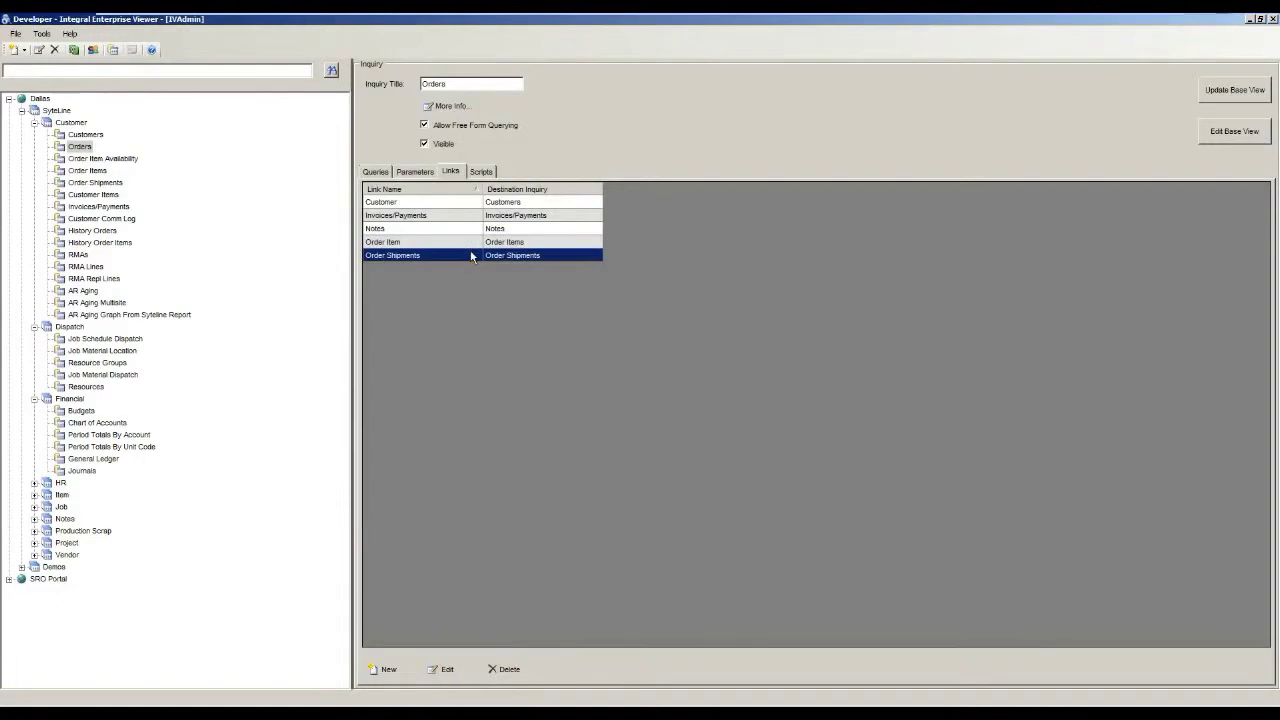
- Examine the scripts and queries defined for the Orders inquiry
{"action": "left_click", "coordinate": [481, 172]}
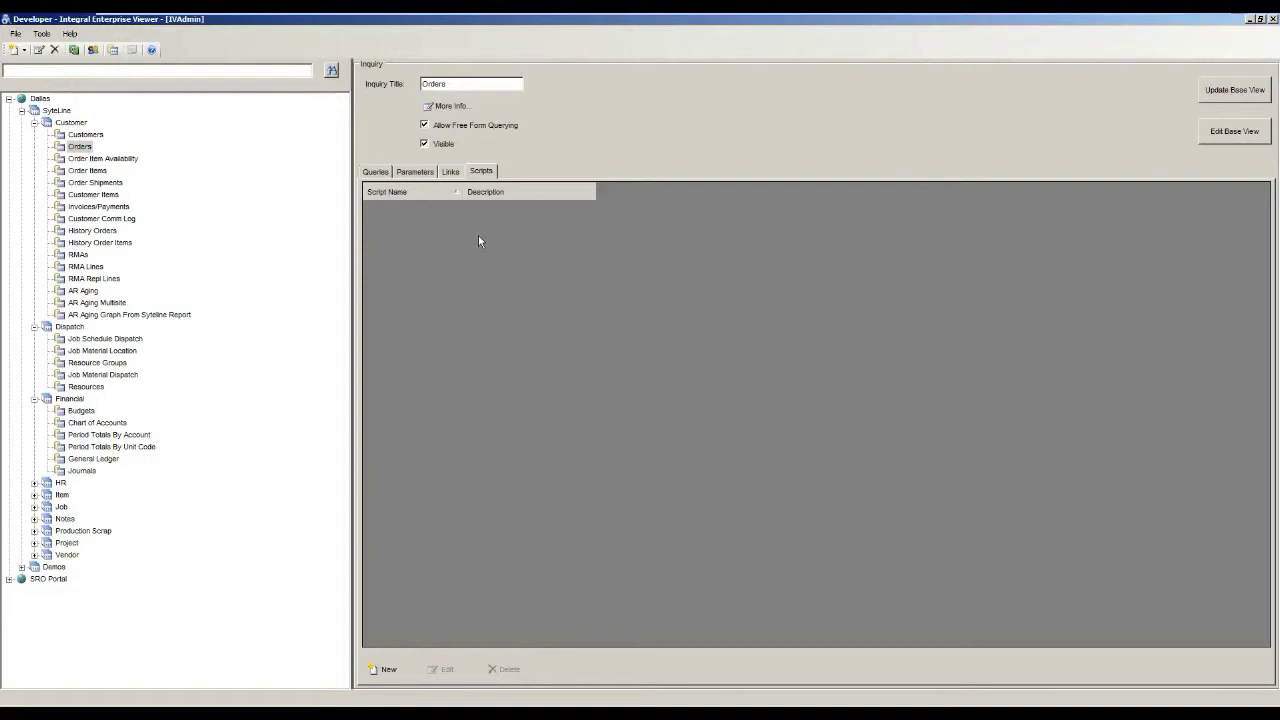
{"action": "left_click", "coordinate": [380, 172]}
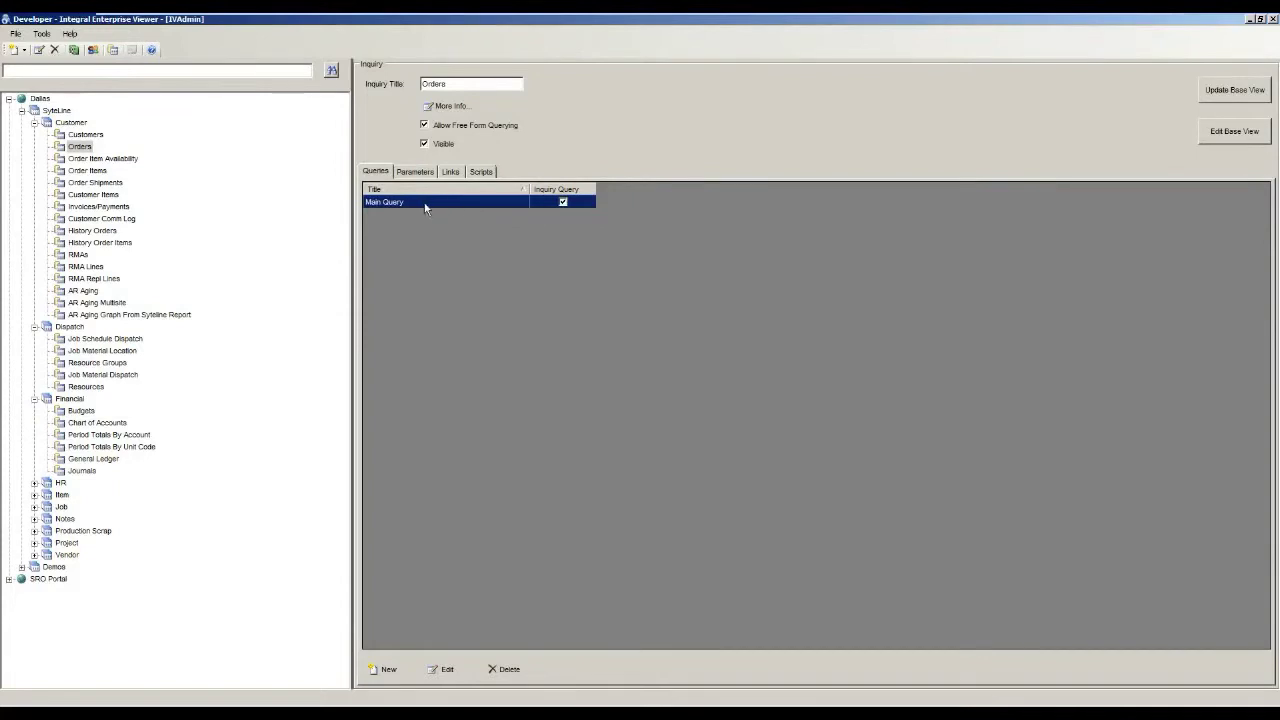
{"action": "left_click", "coordinate": [482, 173]}
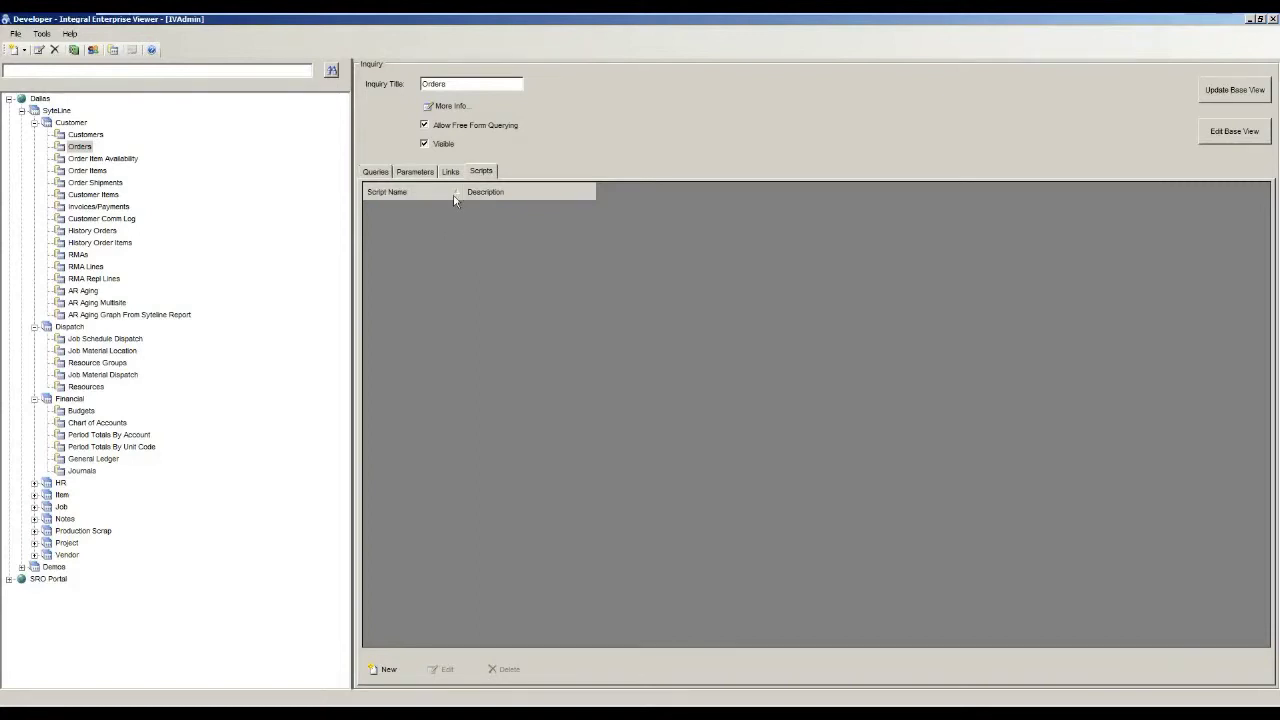
{"action": "left_click", "coordinate": [376, 172]}
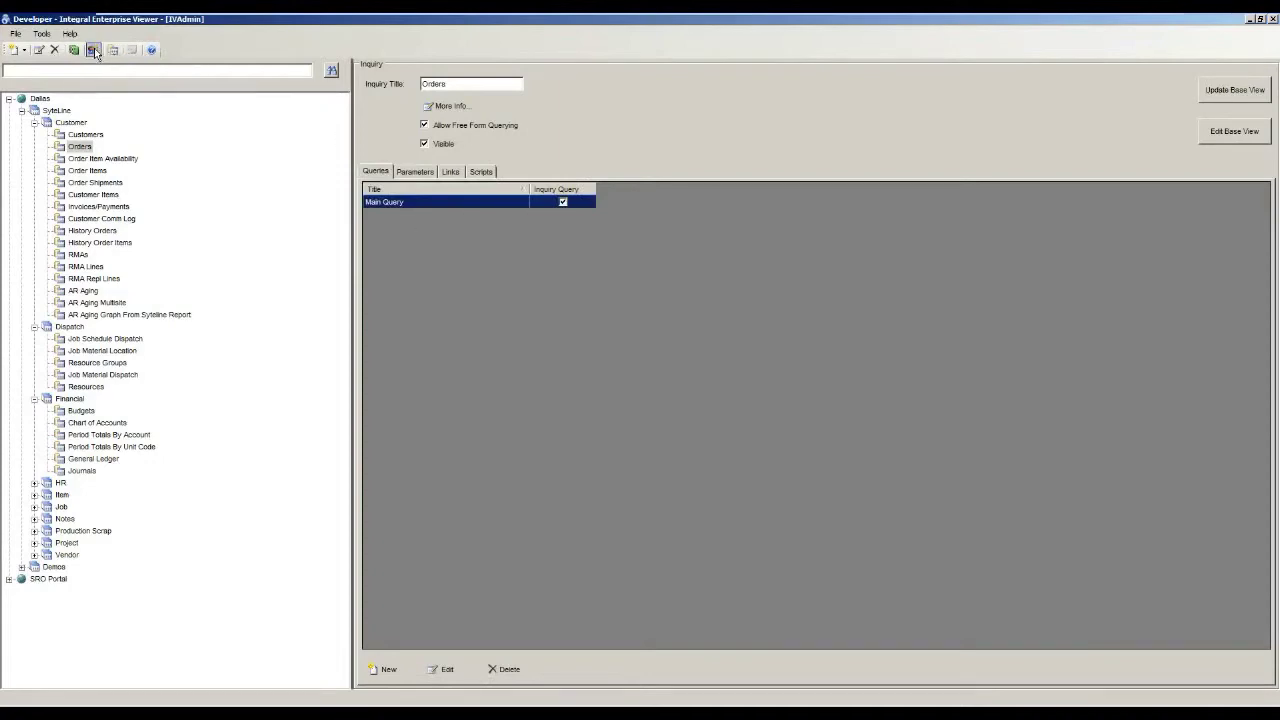
- Restore the Developer window to a smaller size, then switch to the Integral Enterprise Viewer Client and reposition and enlarge its window
{"action": "double_click", "coordinate": [50, 20]}
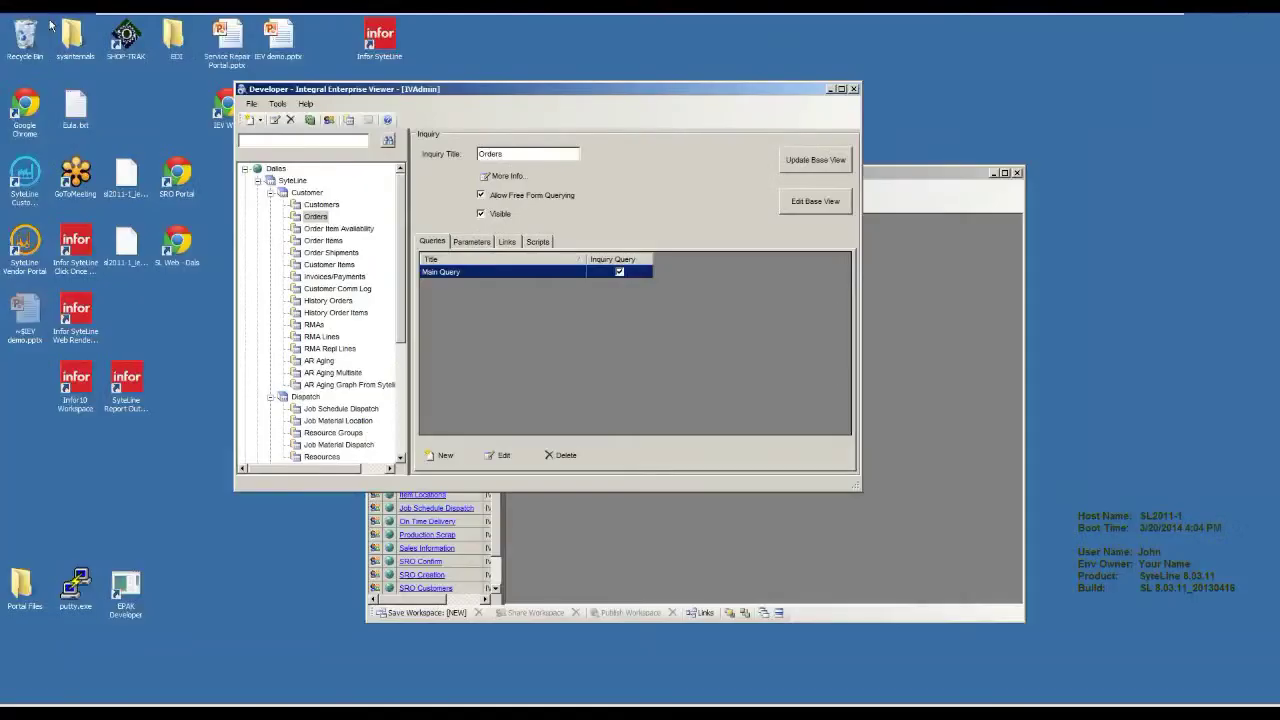
{"action": "left_click", "coordinate": [895, 175]}
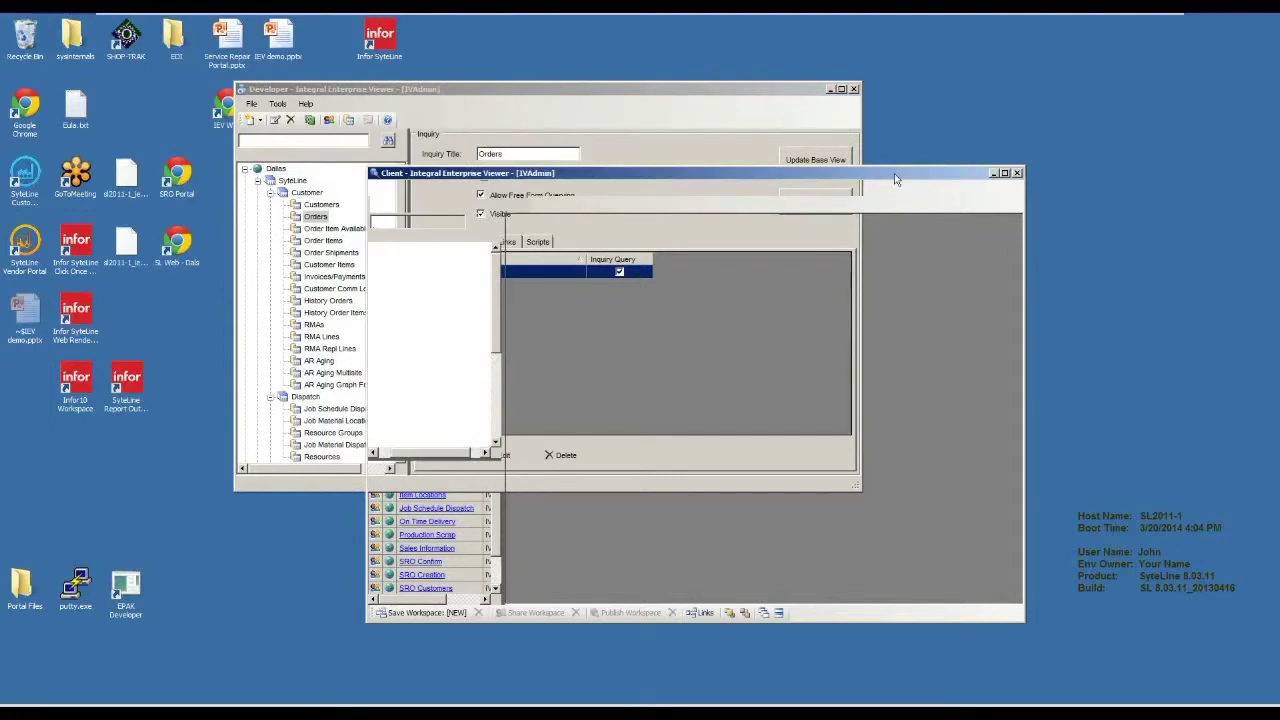
{"action": "left_click_drag", "start_coordinate": [895, 178], "coordinate": [836, 110]}
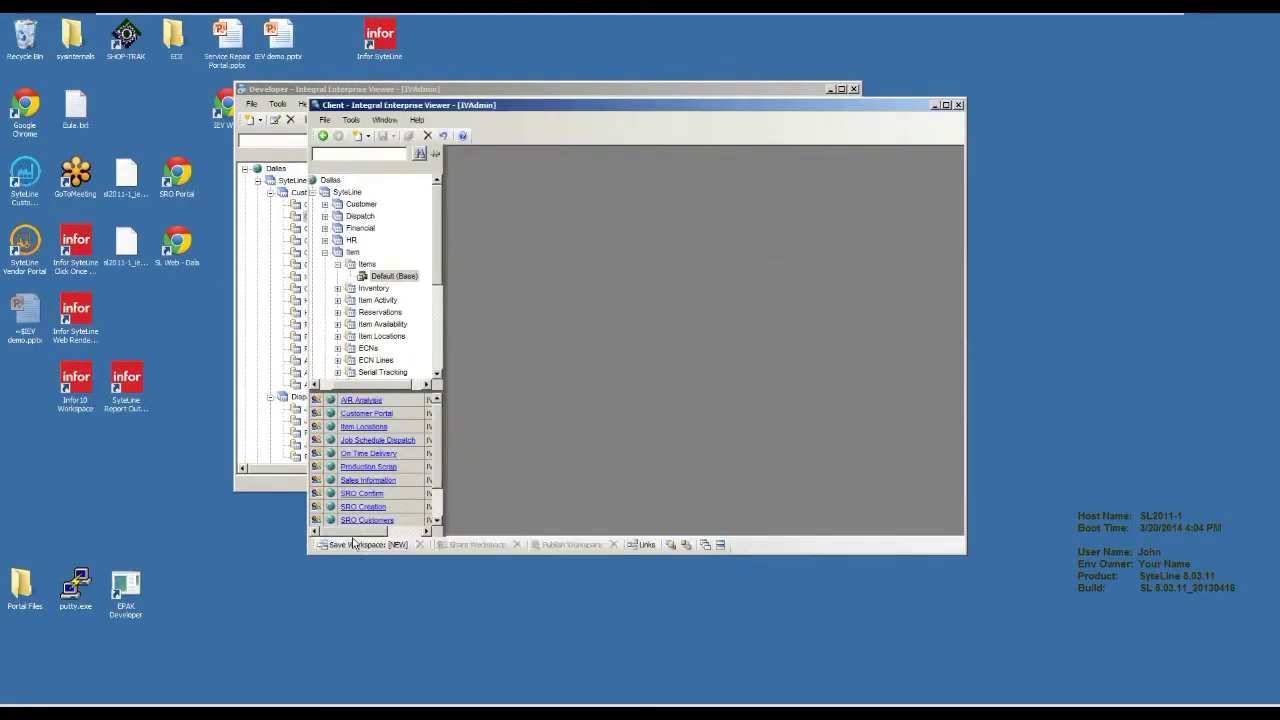
{"action": "left_click_drag", "start_coordinate": [306, 553], "coordinate": [200, 592]}
{"action": "left_click_drag", "start_coordinate": [462, 104], "coordinate": [580, 68]}
- Collapse the Item folder, widen the inquiry tree, and open the Default (Base) view of Customers under Customer
{"action": "left_click", "coordinate": [350, 218]}
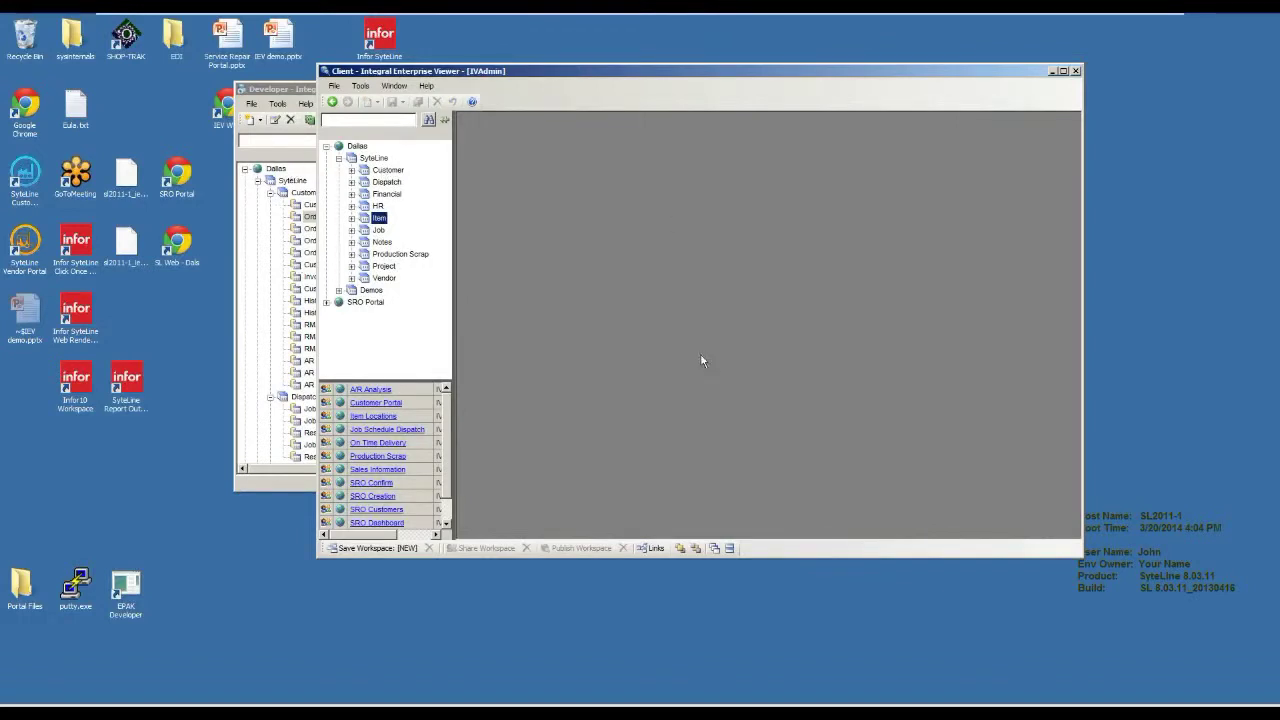
{"action": "double_click", "coordinate": [360, 172]}
{"action": "left_click", "coordinate": [364, 183]}
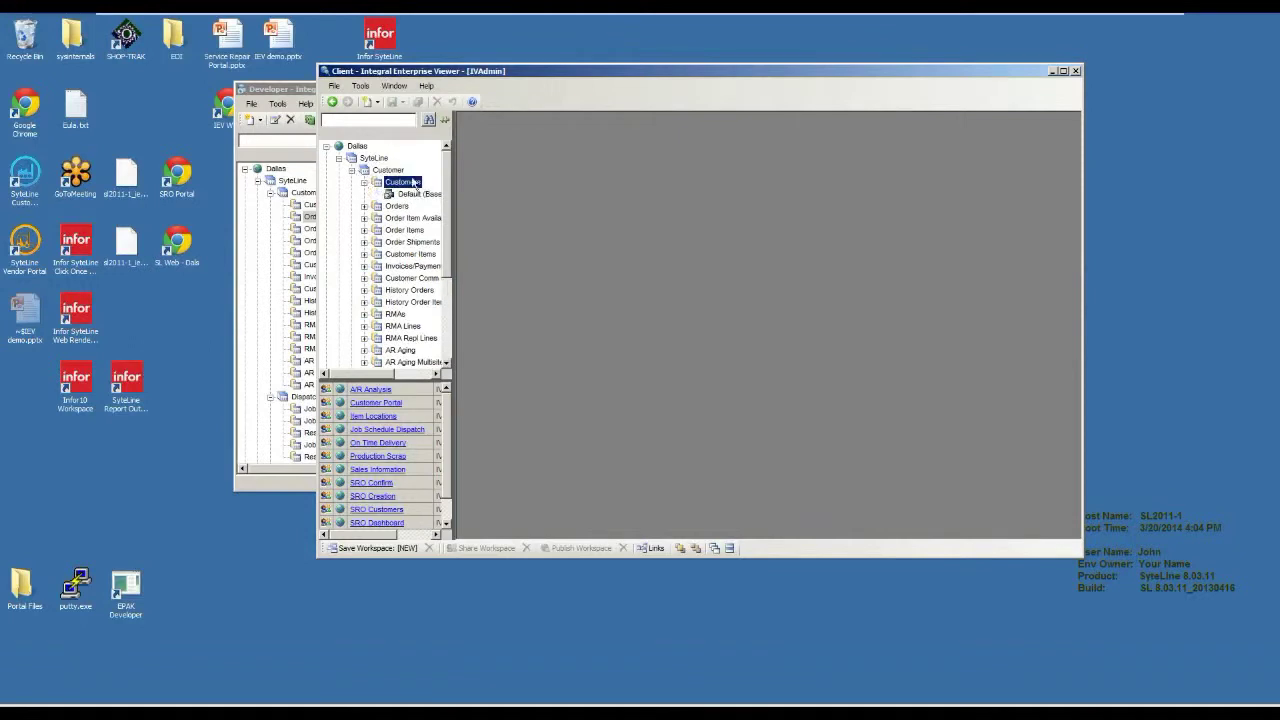
{"action": "left_click_drag", "start_coordinate": [453, 197], "coordinate": [533, 200]}
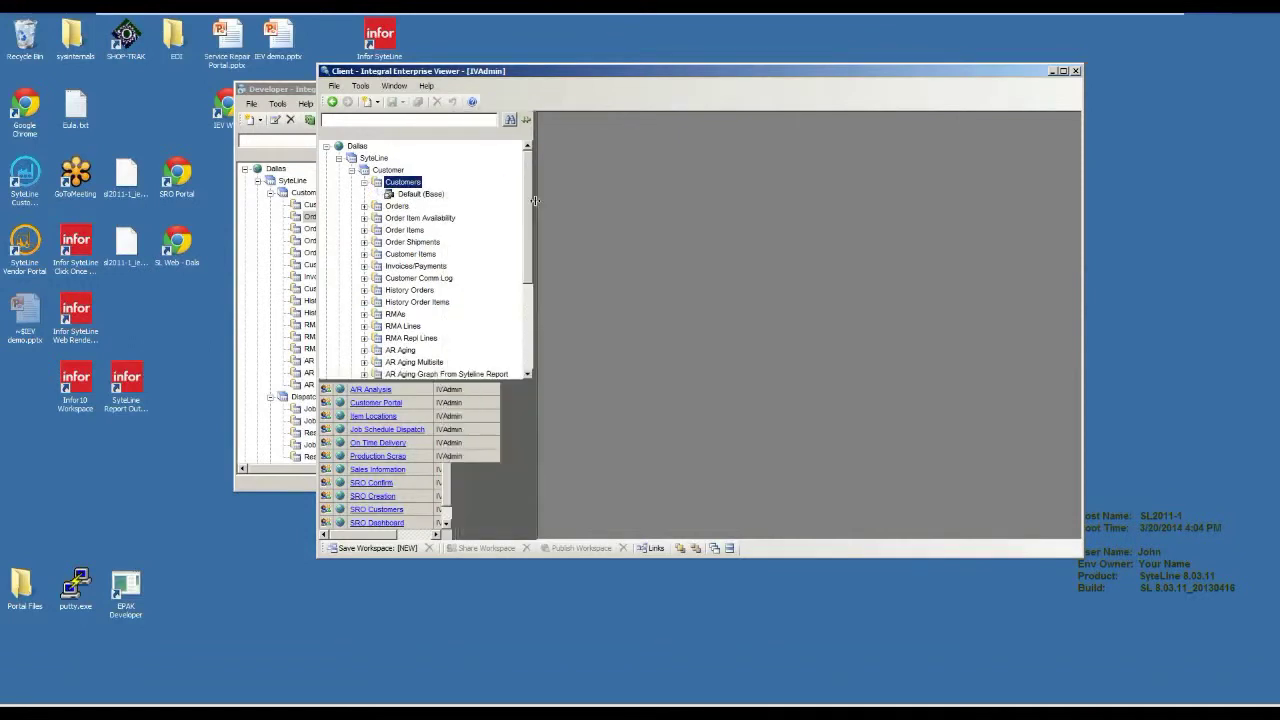
{"action": "double_click", "coordinate": [422, 194]}
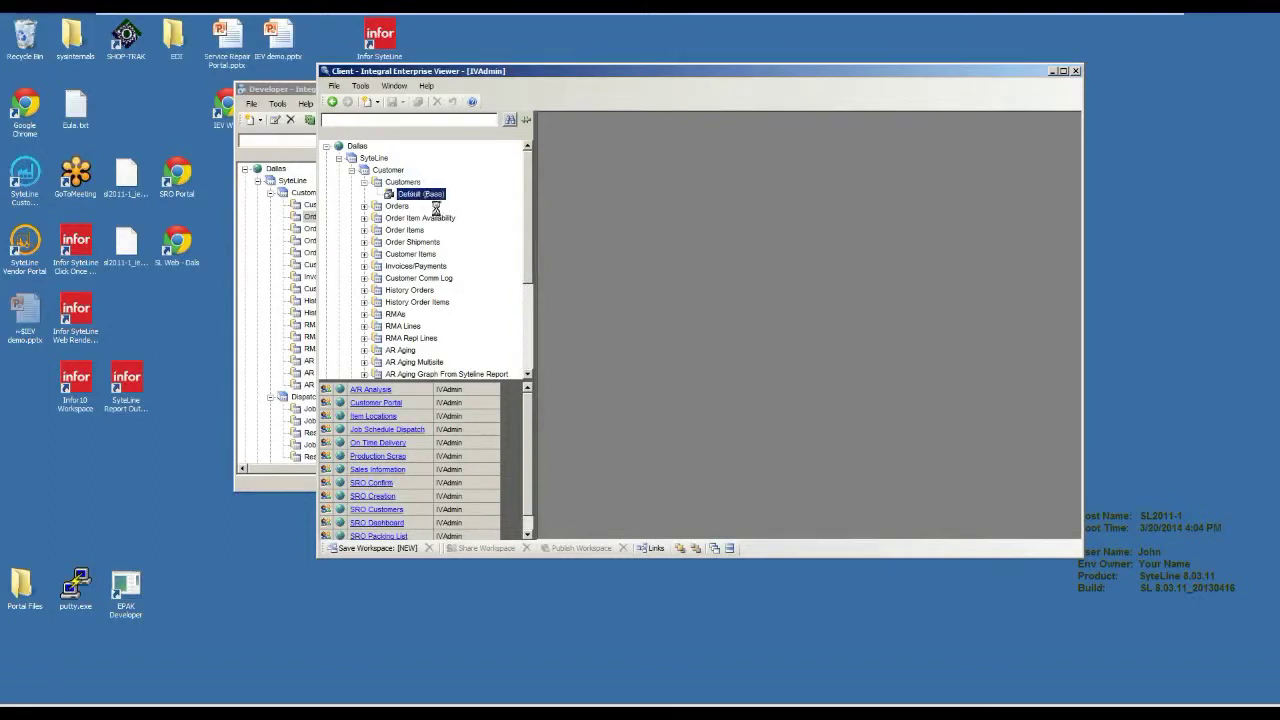
{"action": "left_click_drag", "start_coordinate": [634, 146], "coordinate": [687, 135]}
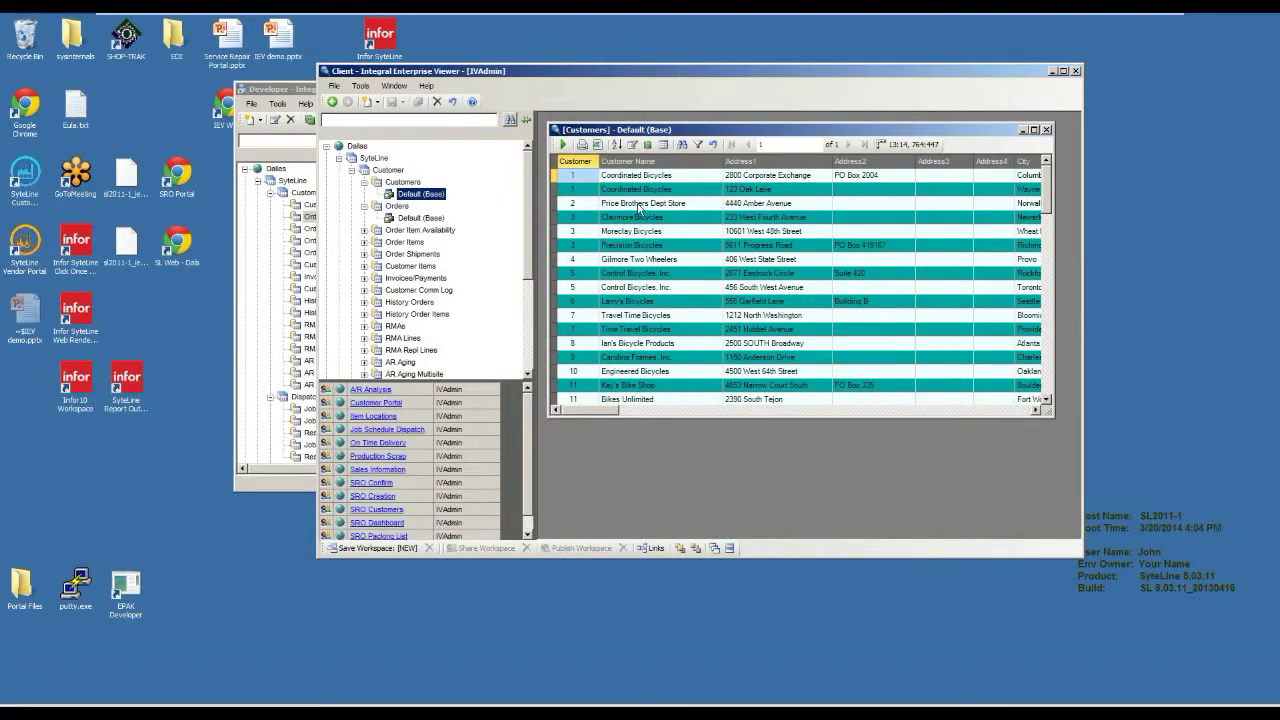
- Filter the Customer column to exclude the first and third listed values, and clear that filter
{"action": "mouse_move", "coordinate": [595, 166]}
{"action": "left_click", "coordinate": [594, 164]}
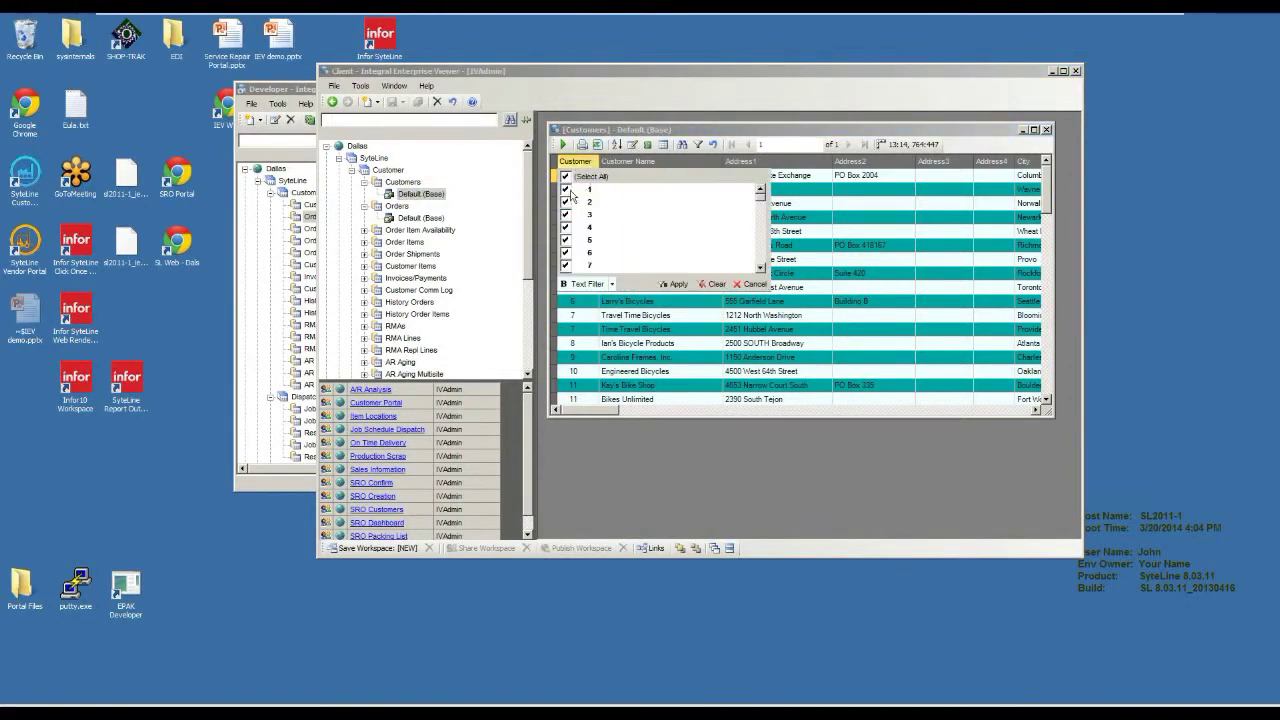
{"action": "left_click", "coordinate": [566, 190]}
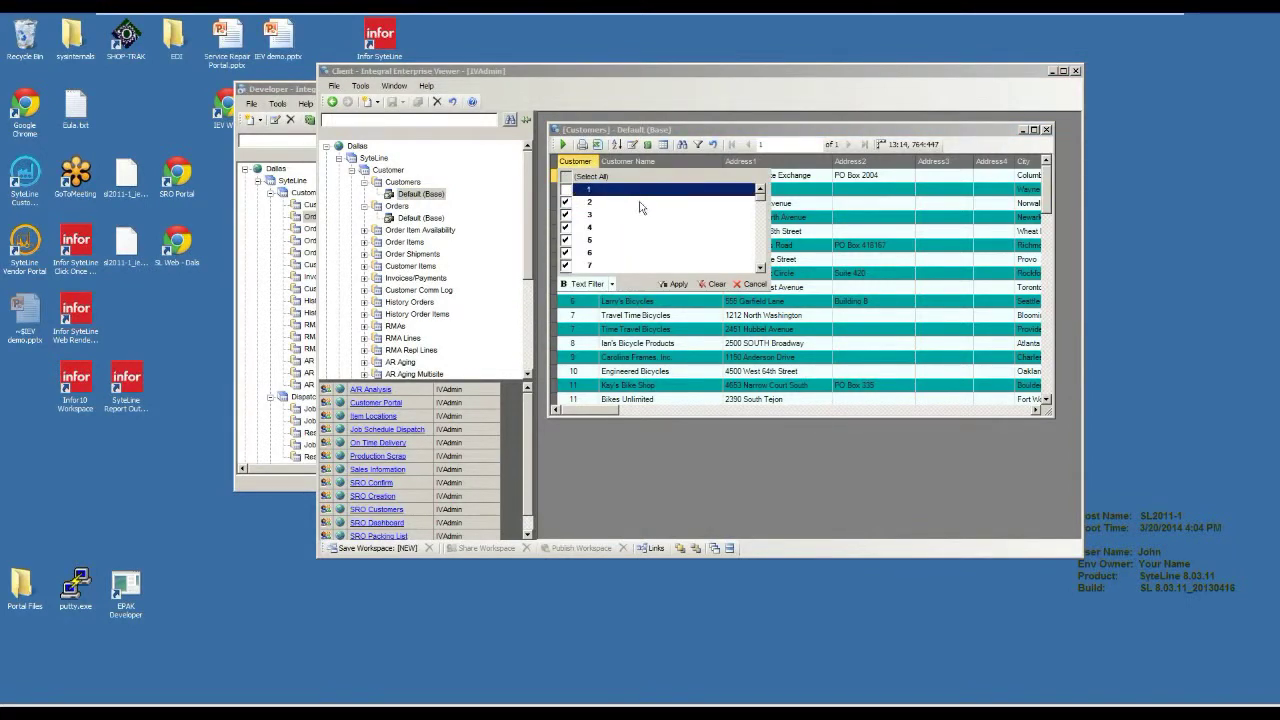
{"action": "left_click", "coordinate": [566, 215]}
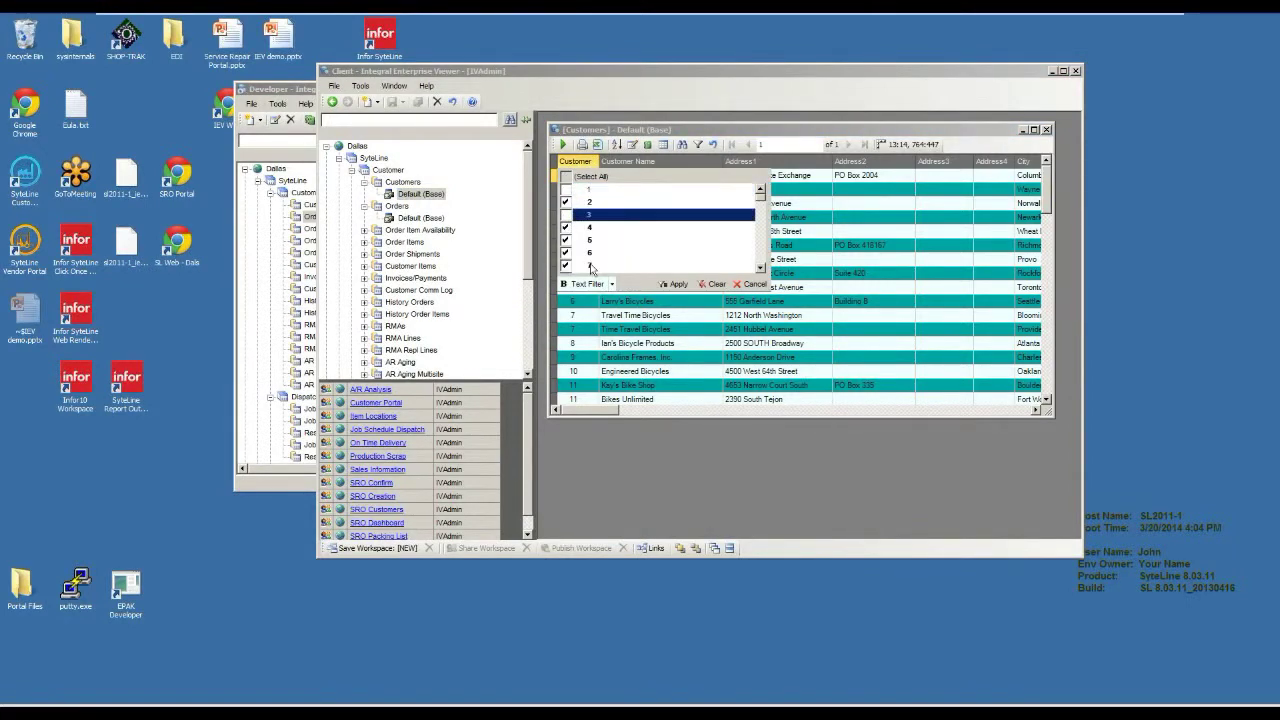
{"action": "left_click", "coordinate": [668, 285]}
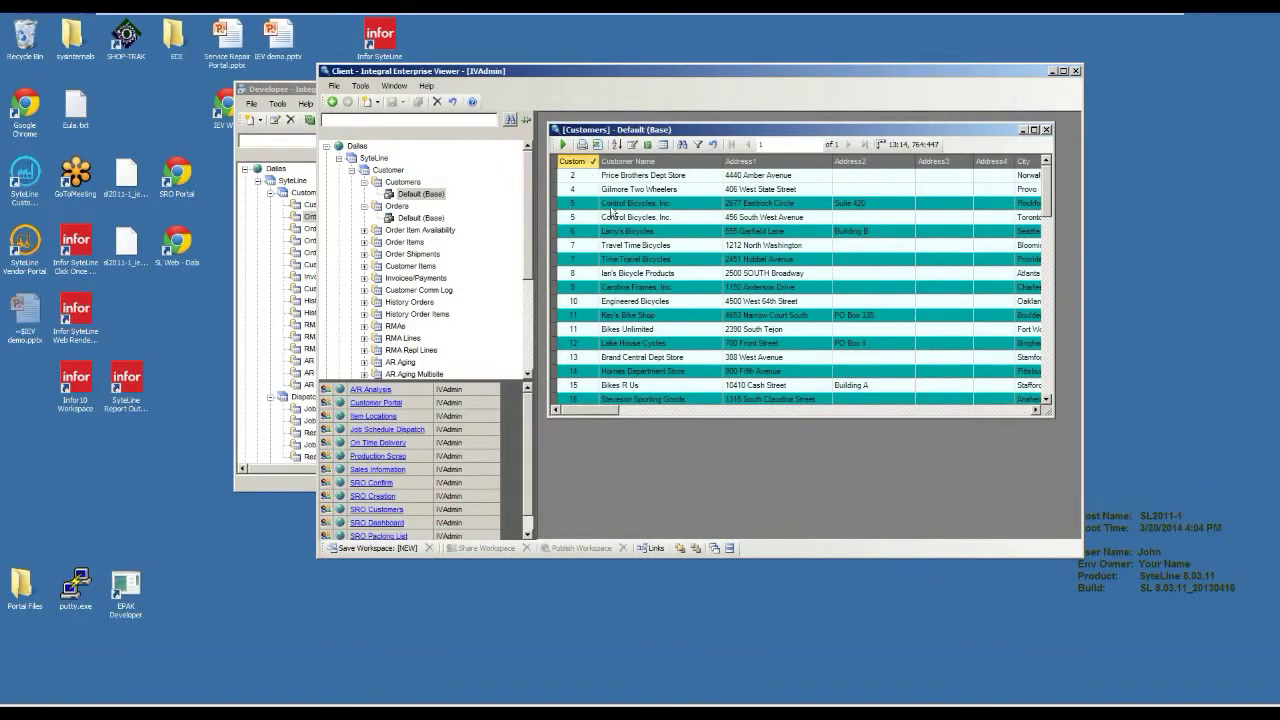
{"action": "left_click", "coordinate": [592, 163]}
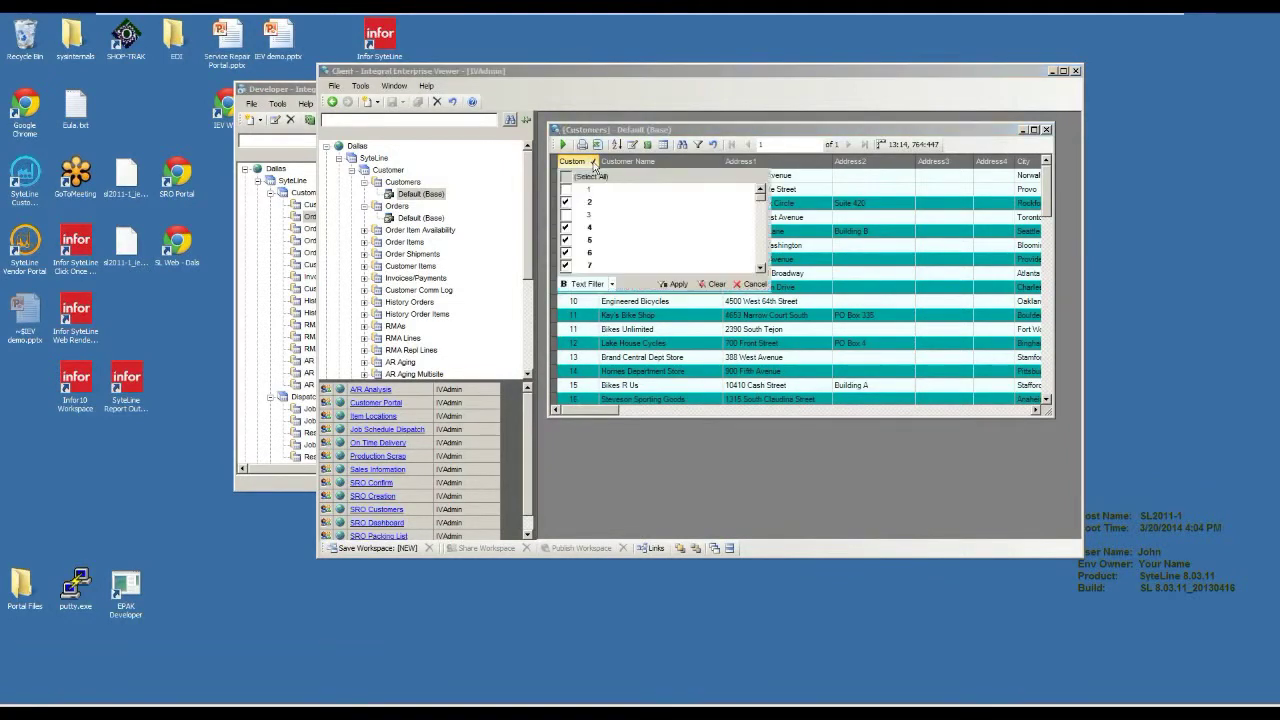
{"action": "left_click", "coordinate": [716, 285]}
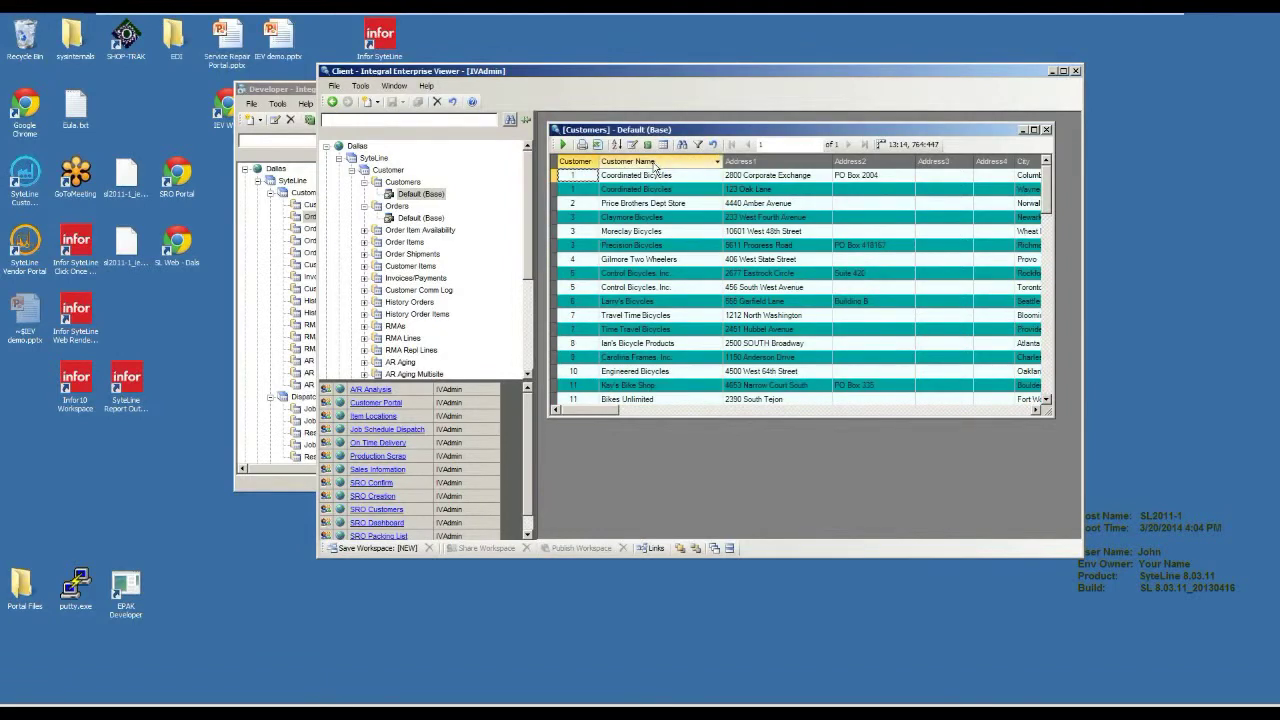
- Sort the customer list by Address1 and return it to Customer order, closing the column's filter list without applying a filter
{"action": "left_click", "coordinate": [752, 162]}
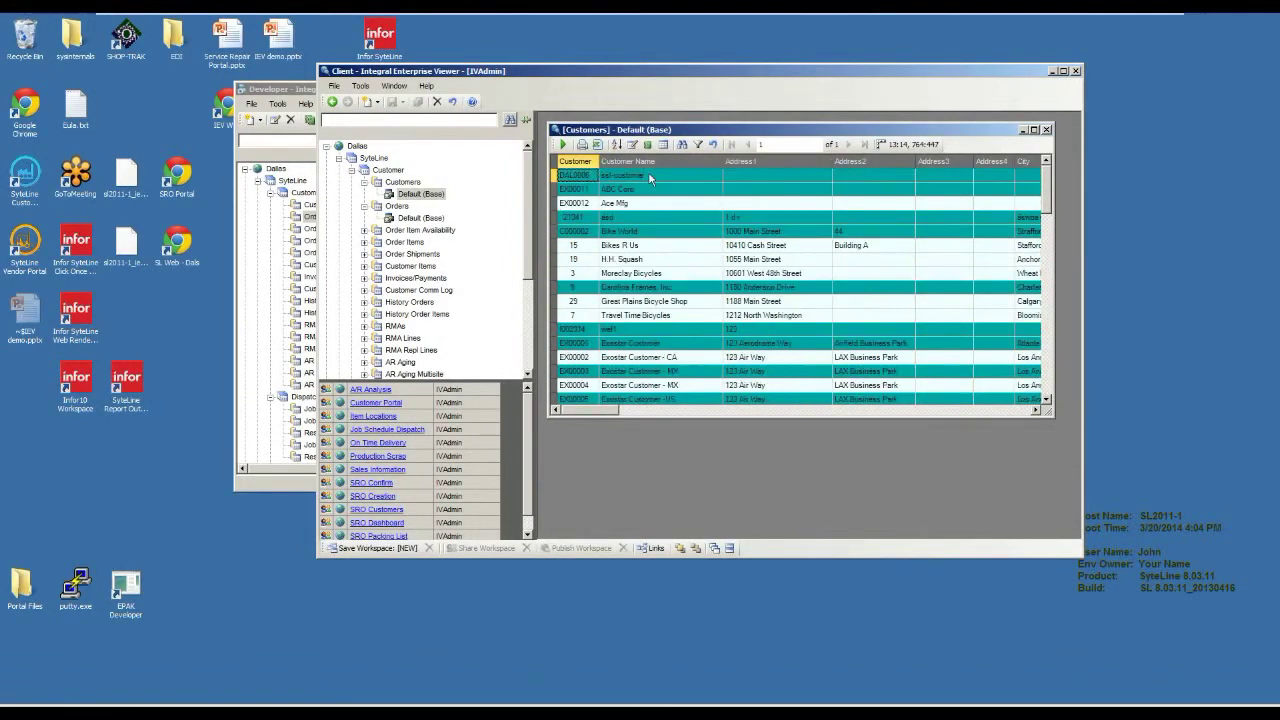
{"action": "left_click", "coordinate": [584, 163]}
{"action": "left_click", "coordinate": [592, 162]}
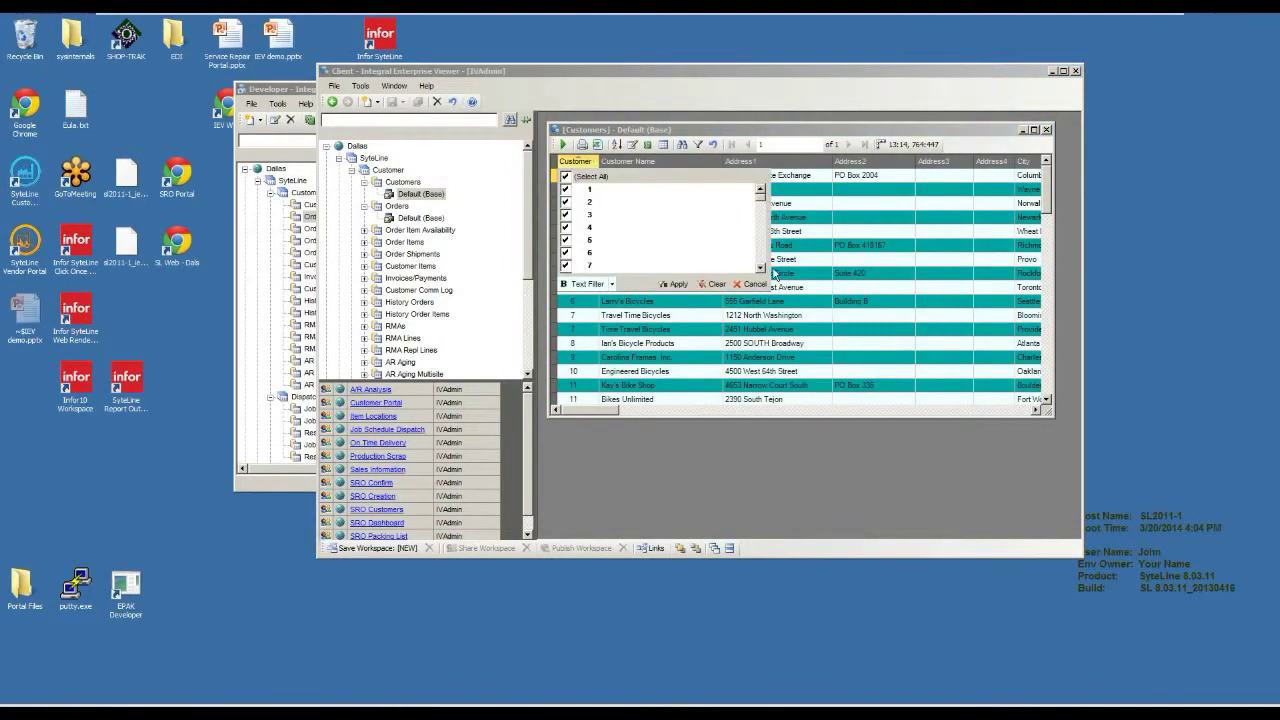
{"action": "left_click", "coordinate": [797, 264]}
- Query the Customers view through its selection parameters, limiting it to customer 1
{"action": "left_click", "coordinate": [640, 205]}
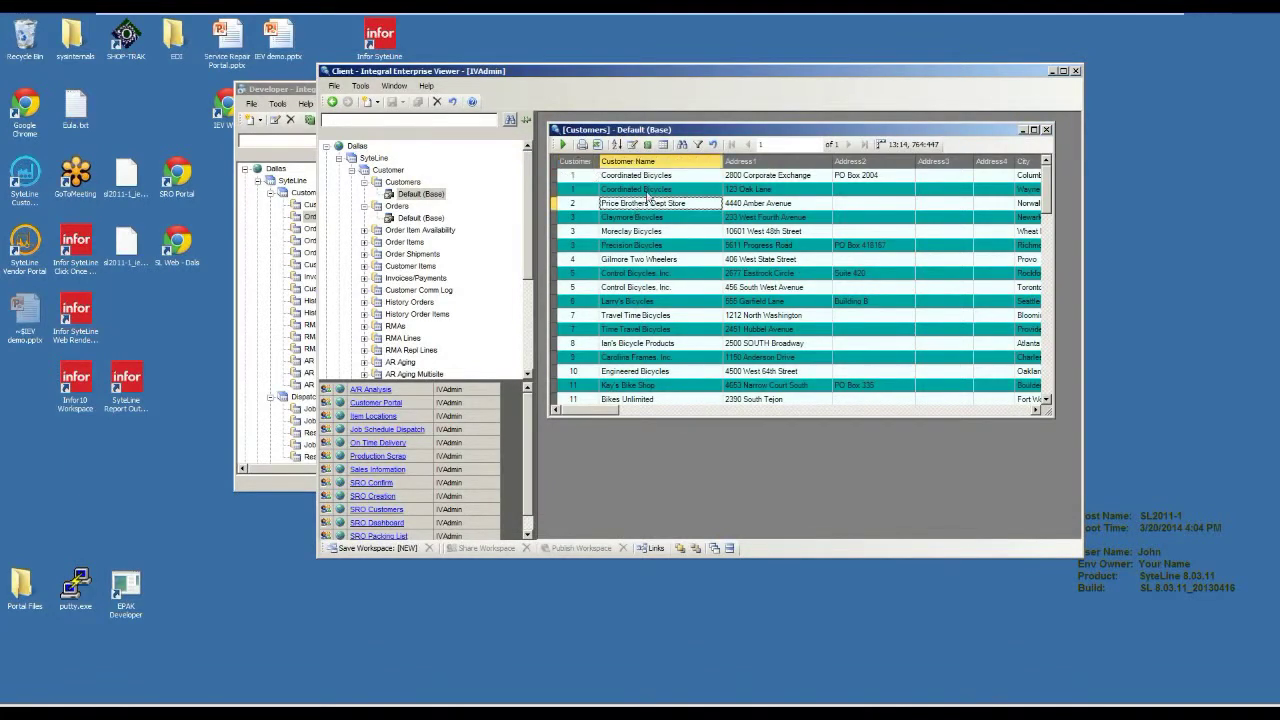
{"action": "left_click", "coordinate": [637, 190]}
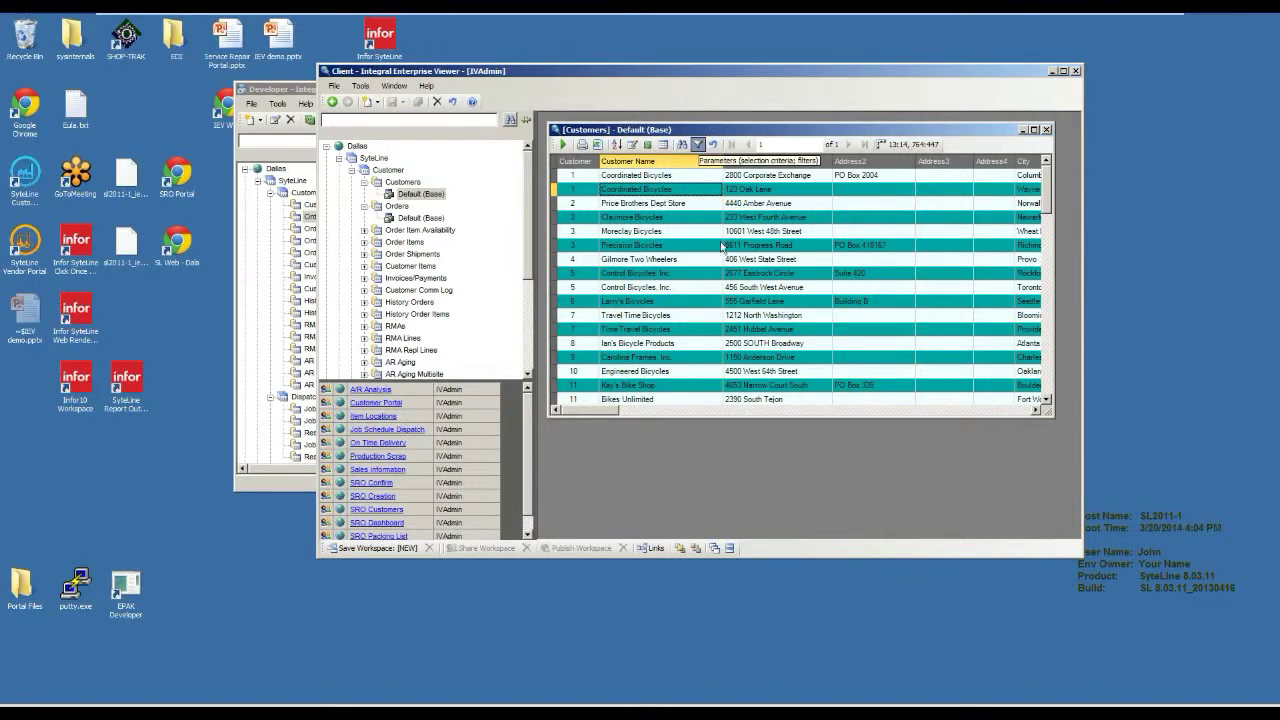
{"action": "left_click", "coordinate": [698, 145]}
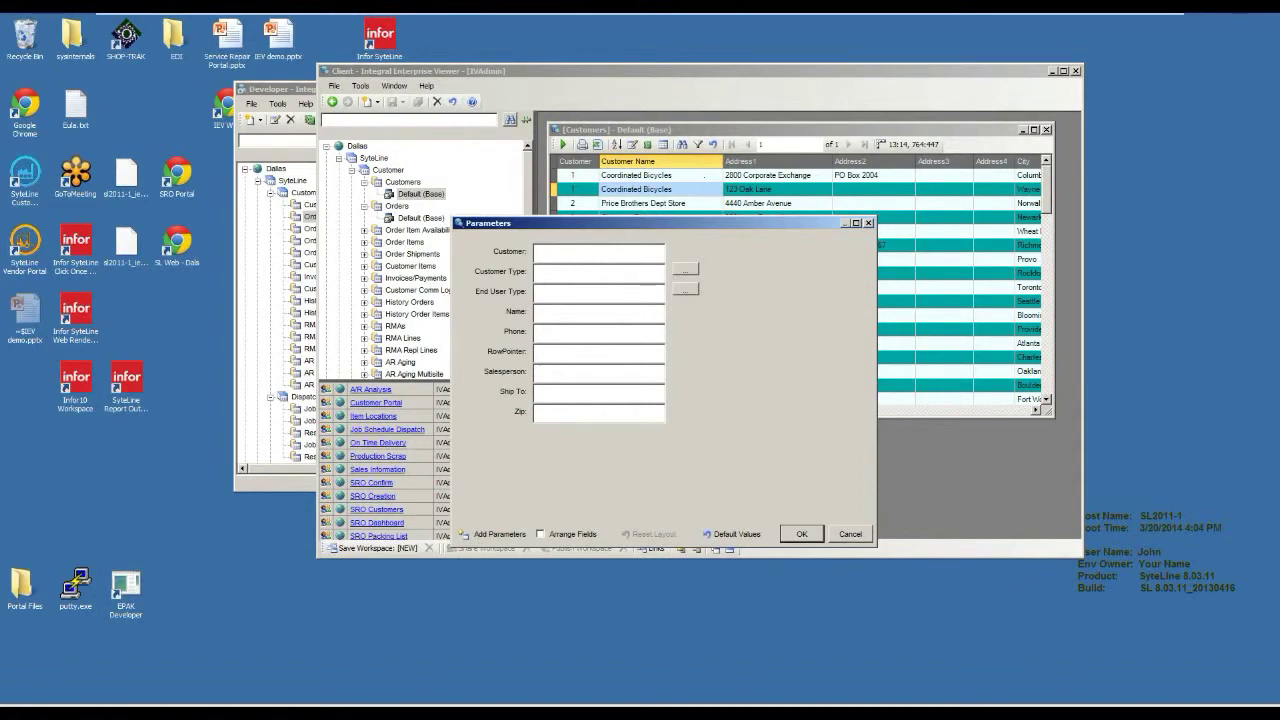
{"action": "left_click", "coordinate": [801, 534]}
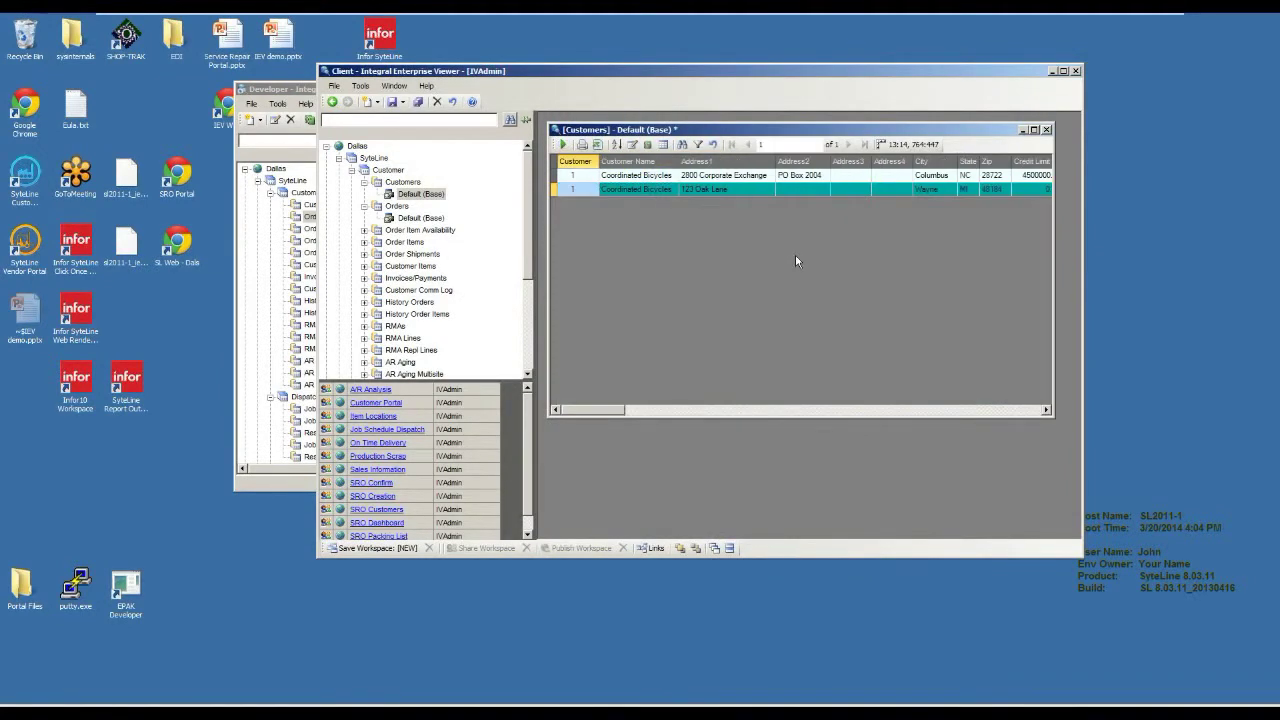
- Open the design of the Default (Base) view and delete the Address3 and Address4 fields
{"action": "left_click", "coordinate": [633, 148]}
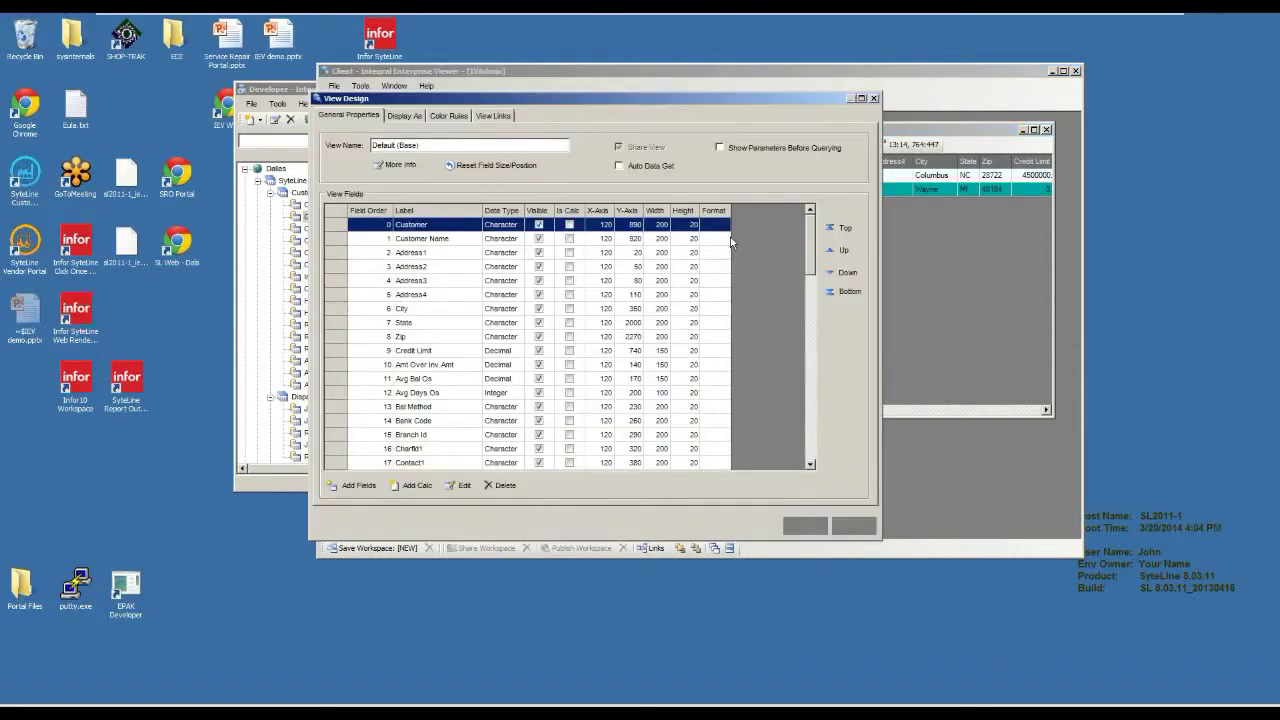
{"action": "left_click", "coordinate": [450, 283]}
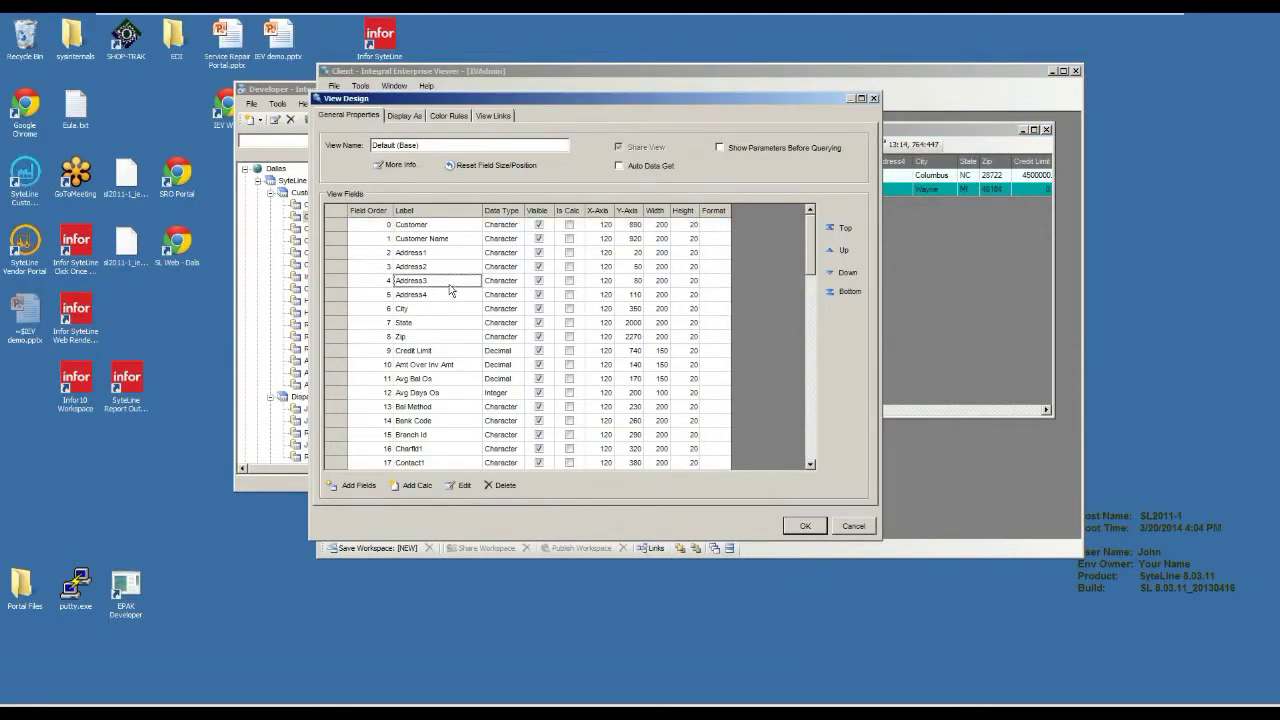
{"action": "left_click", "coordinate": [341, 281]}
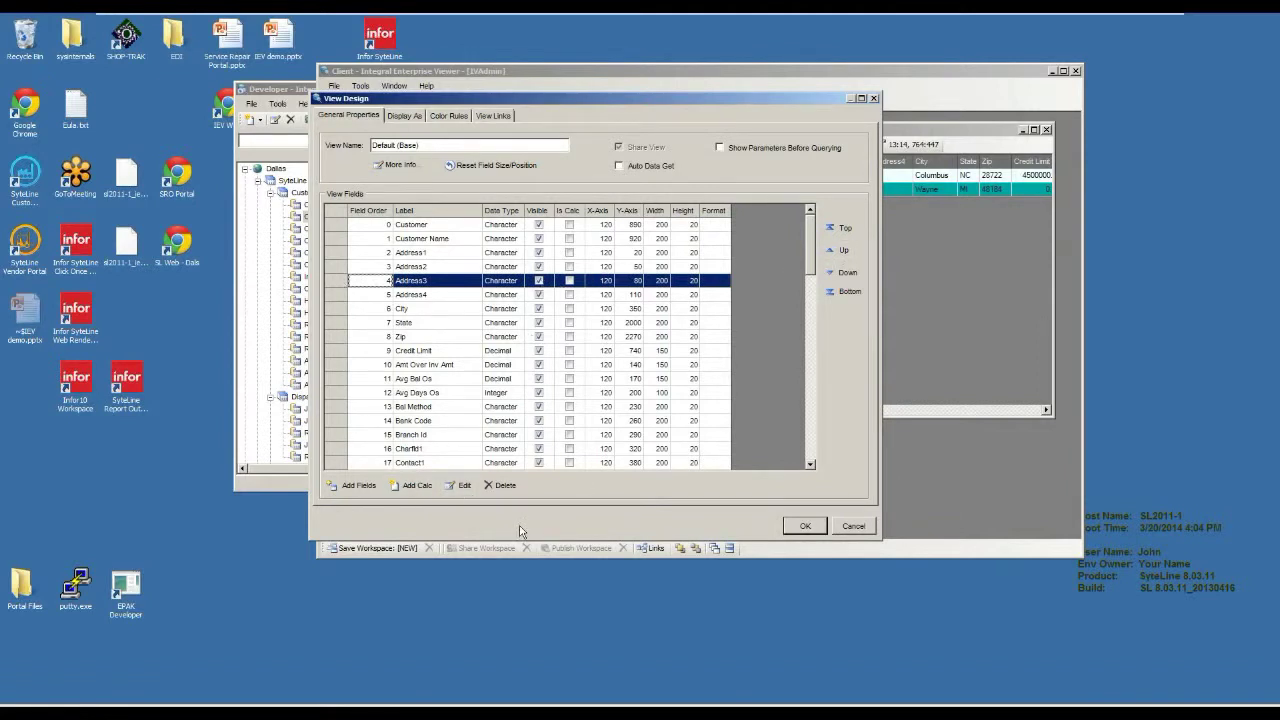
{"action": "left_click", "coordinate": [502, 486]}
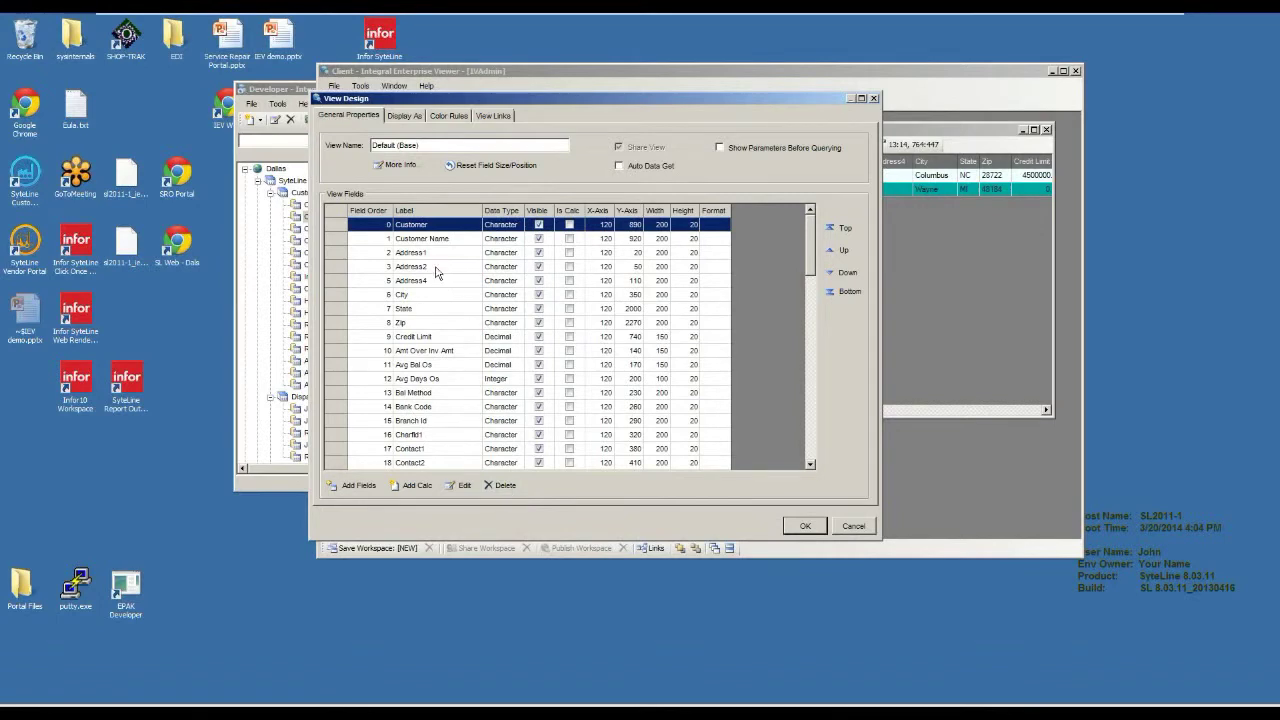
{"action": "left_click", "coordinate": [436, 287]}
{"action": "left_click", "coordinate": [502, 486]}
- Move the Credit Limit field up so that it sits directly after Customer in the view's field order
{"action": "left_click", "coordinate": [433, 288]}
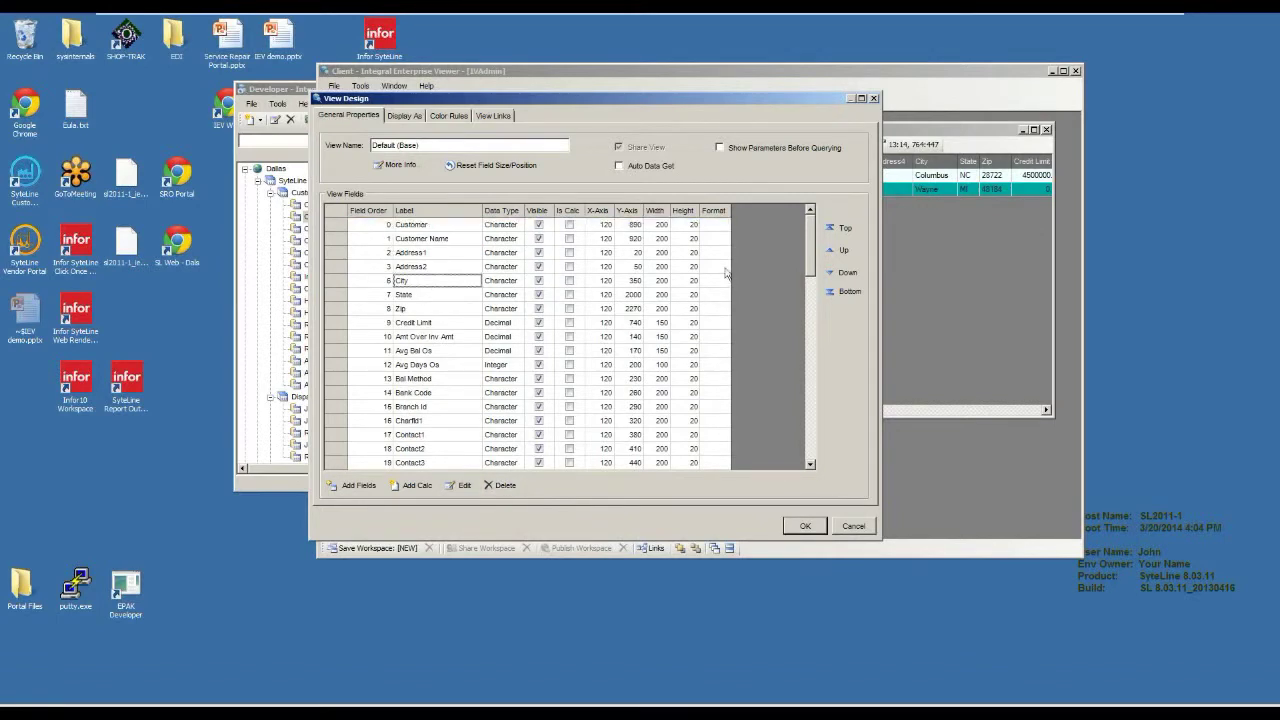
{"action": "left_click", "coordinate": [427, 295]}
{"action": "left_click", "coordinate": [432, 308]}
{"action": "left_click", "coordinate": [442, 322]}
{"action": "left_click", "coordinate": [841, 228]}
{"action": "left_click", "coordinate": [845, 272]}
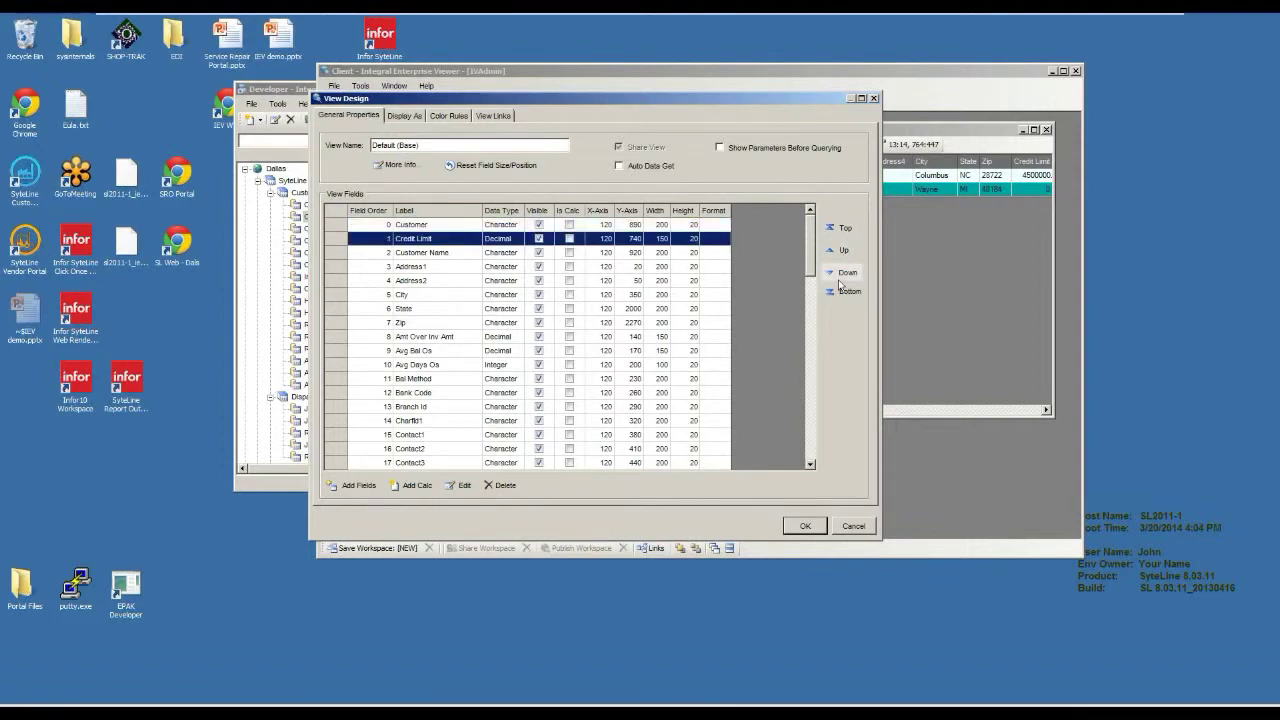
{"action": "left_click", "coordinate": [424, 294]}
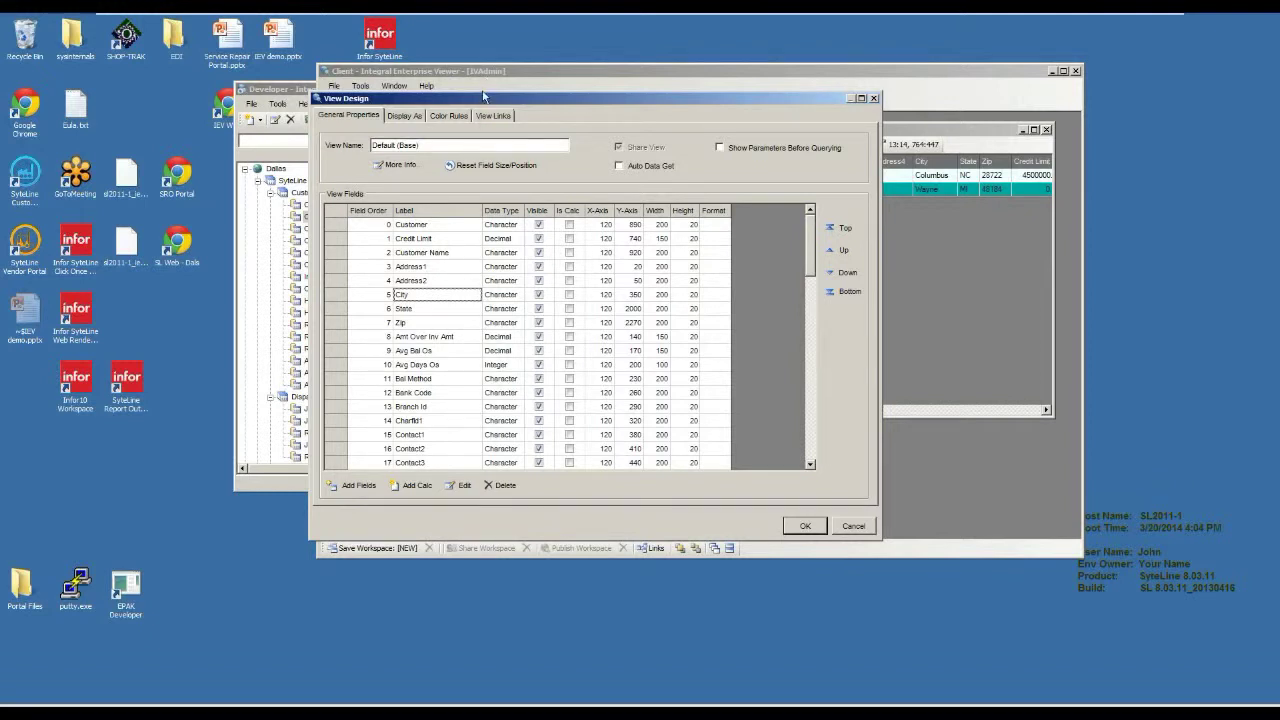
- Try the Form display and a Graph display for the view, choosing graph type Pie with the Exploded subtype
{"action": "left_click_drag", "start_coordinate": [484, 102], "coordinate": [516, 145]}
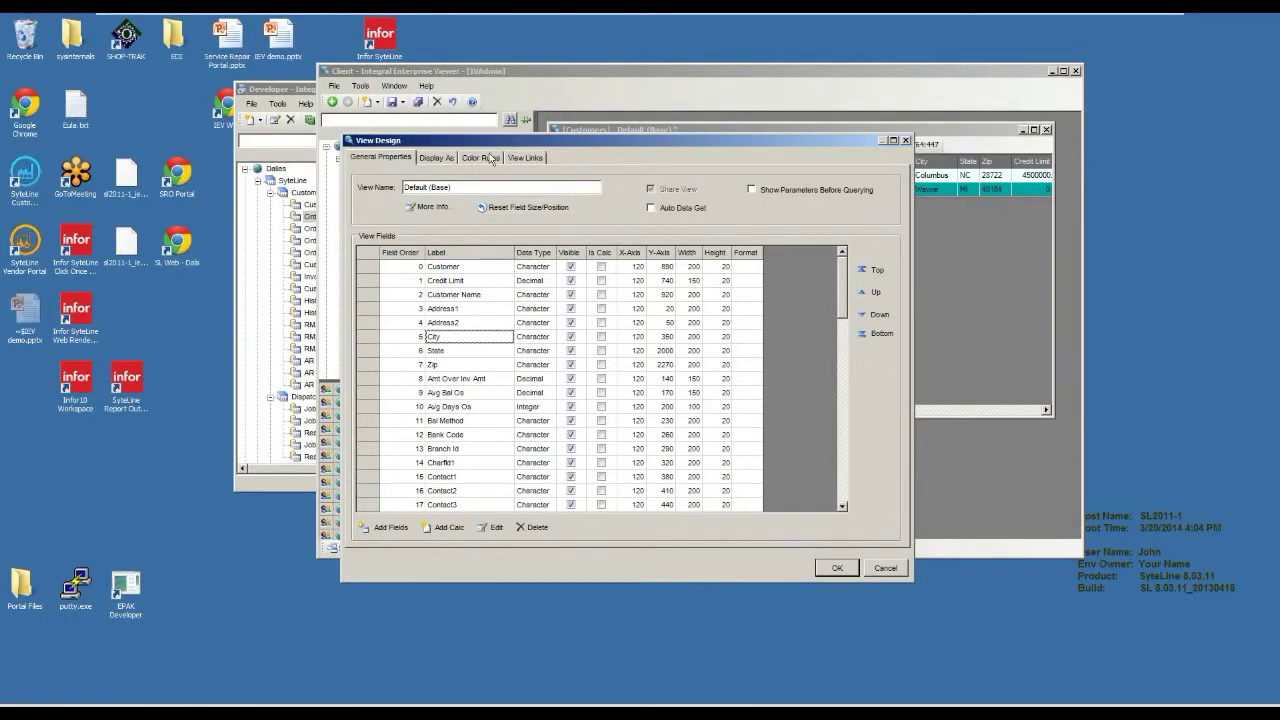
{"action": "left_click", "coordinate": [440, 158]}
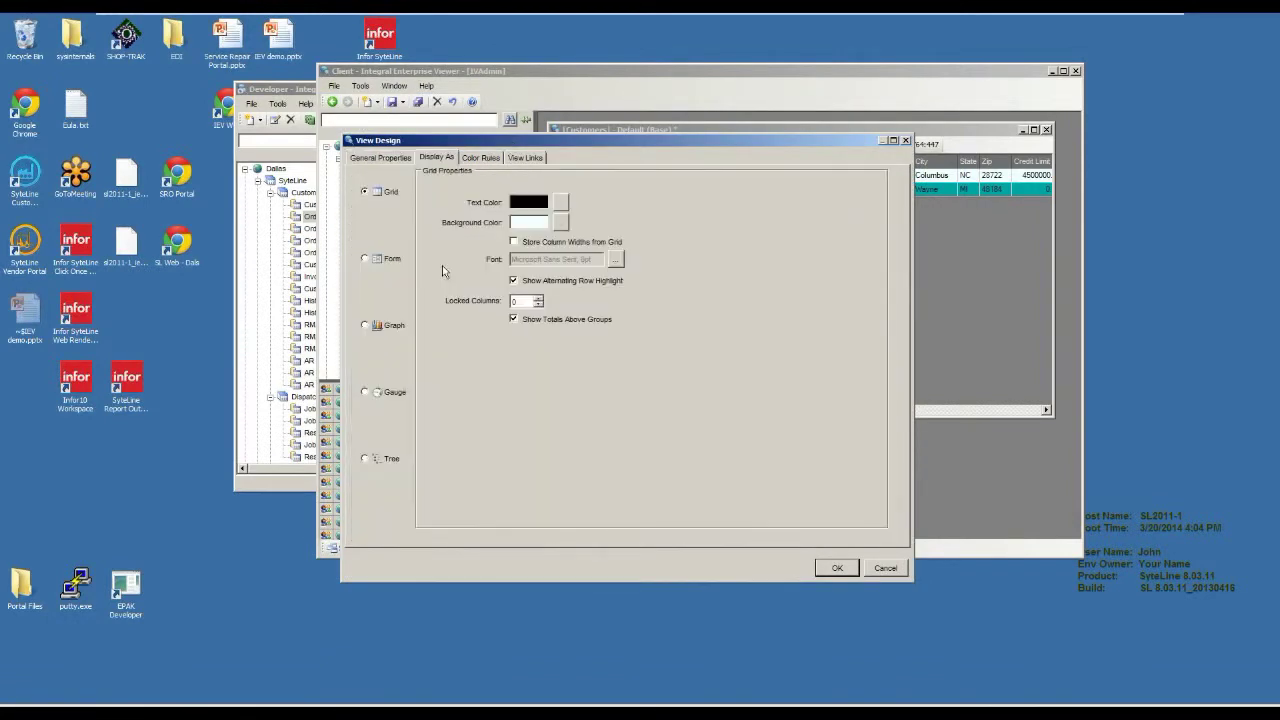
{"action": "left_click", "coordinate": [385, 262]}
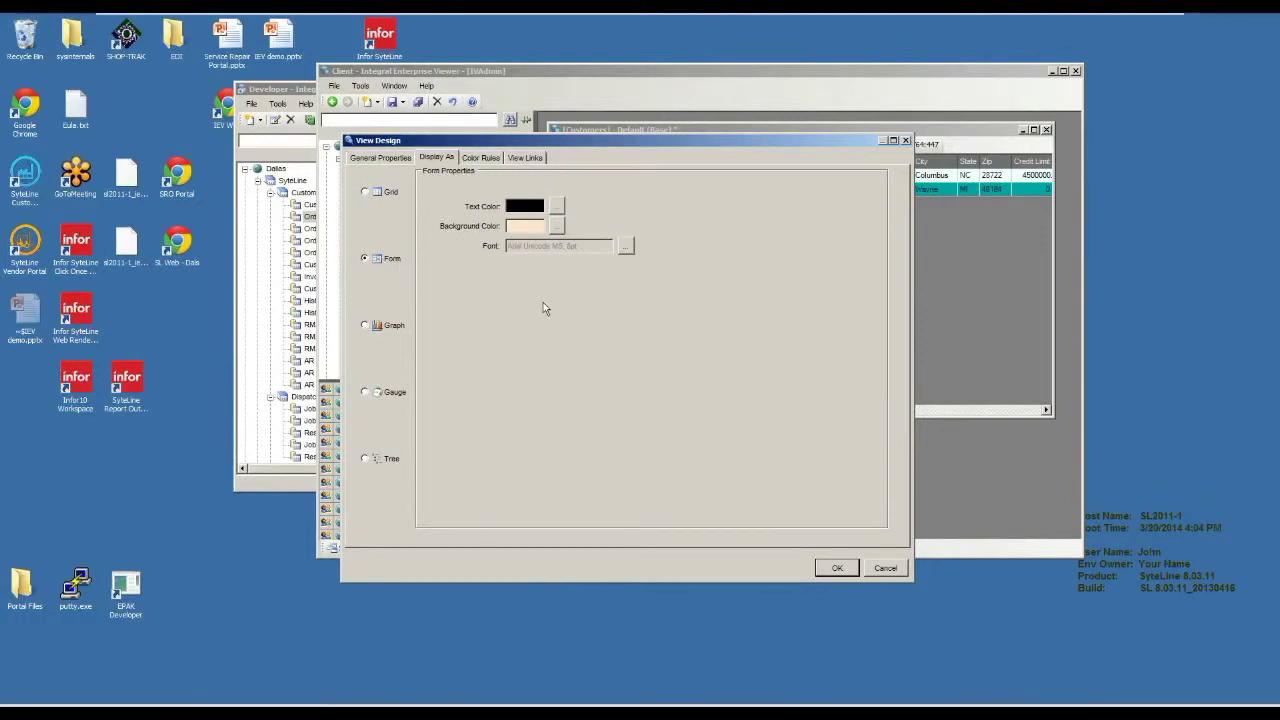
{"action": "left_click", "coordinate": [372, 330]}
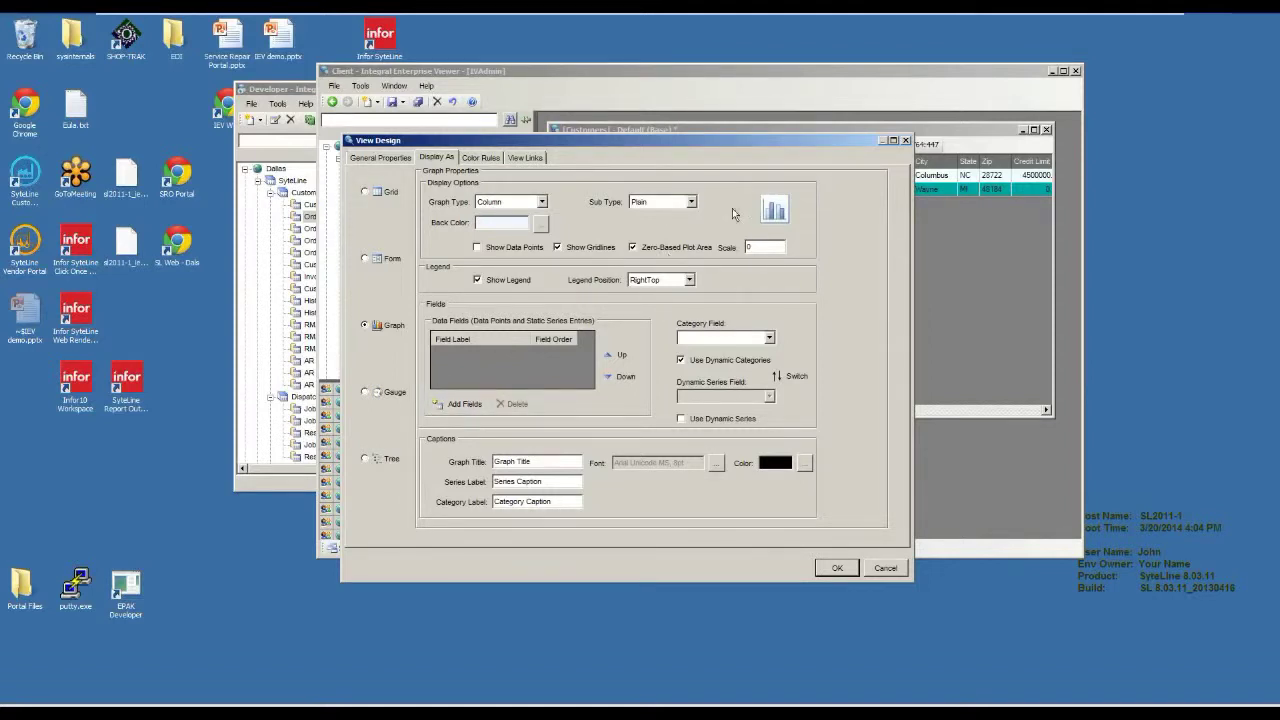
{"action": "left_click", "coordinate": [540, 202]}
{"action": "left_click", "coordinate": [513, 225]}
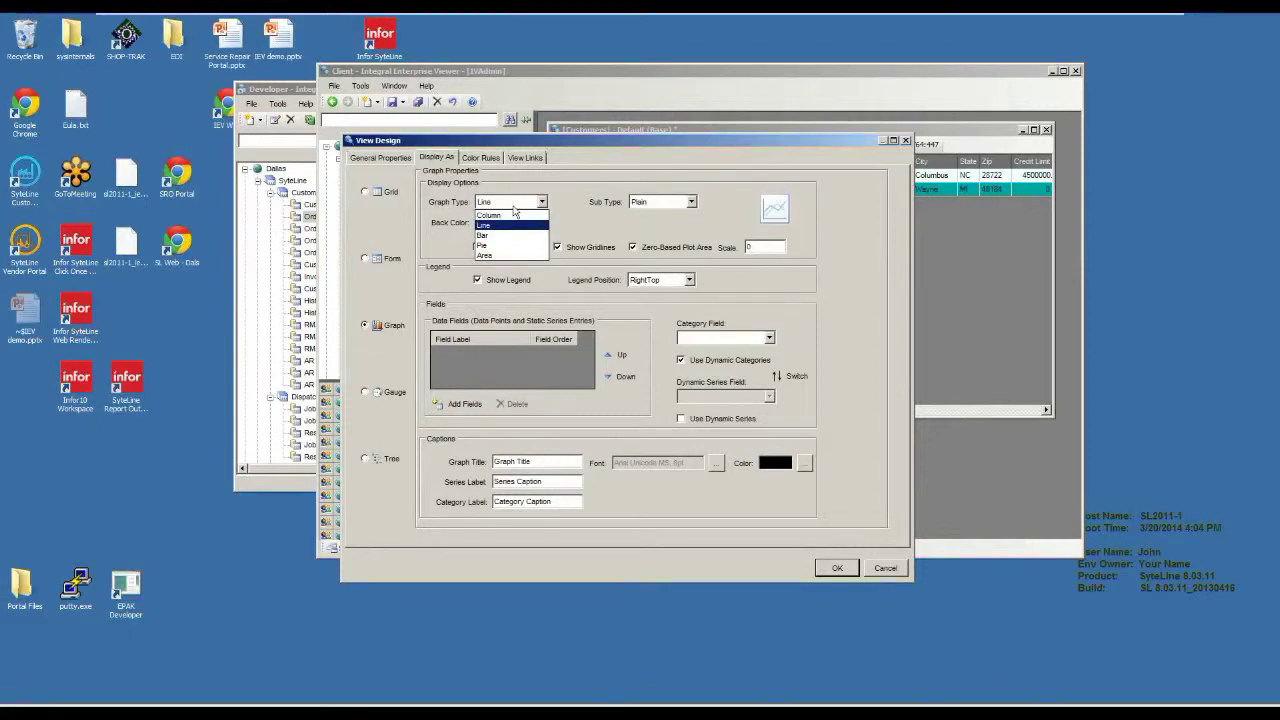
{"action": "left_click", "coordinate": [488, 245]}
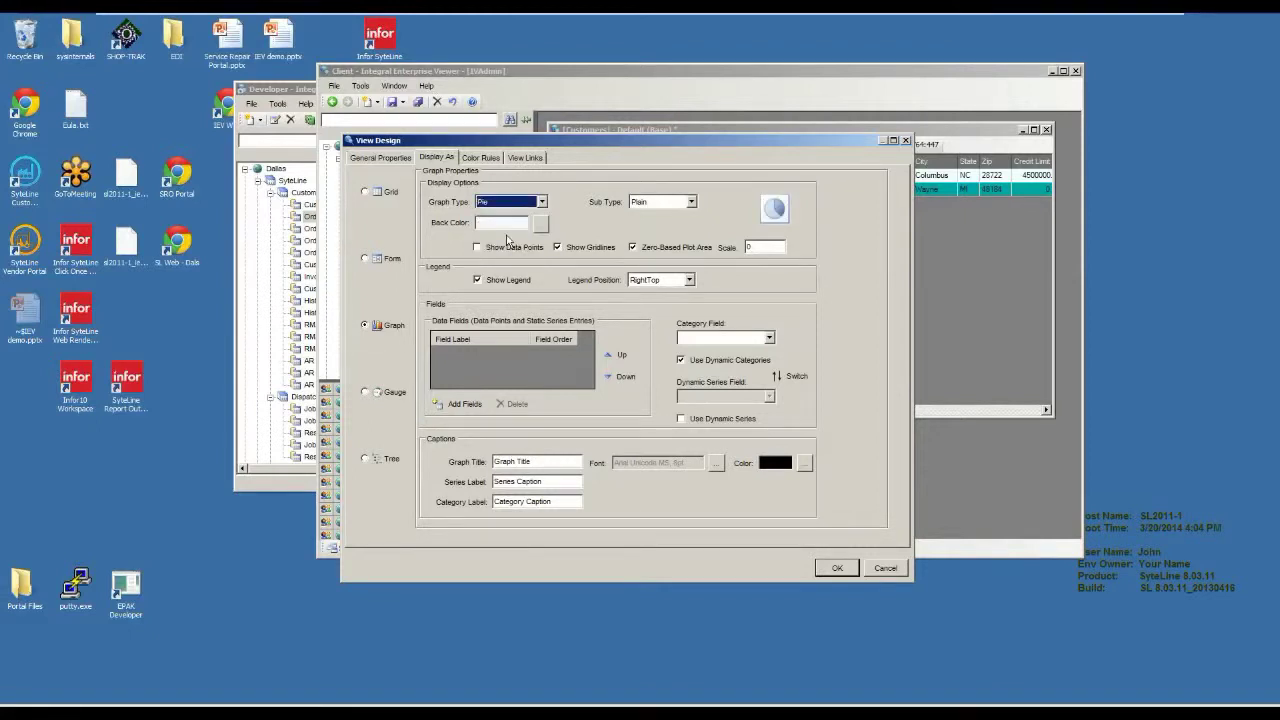
{"action": "left_click", "coordinate": [677, 204]}
{"action": "left_click", "coordinate": [672, 226]}
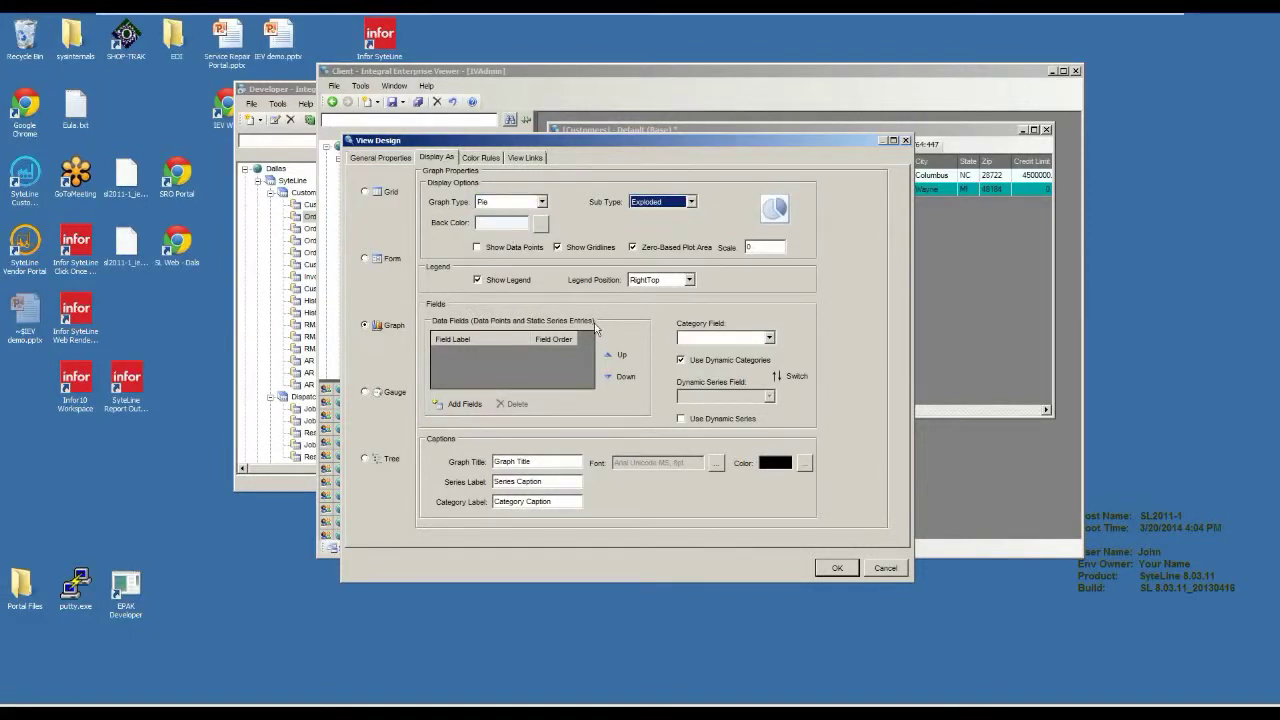
- Try the Gauge display for the view with the Radial type and Range 1 enabled
{"action": "left_click", "coordinate": [395, 392]}
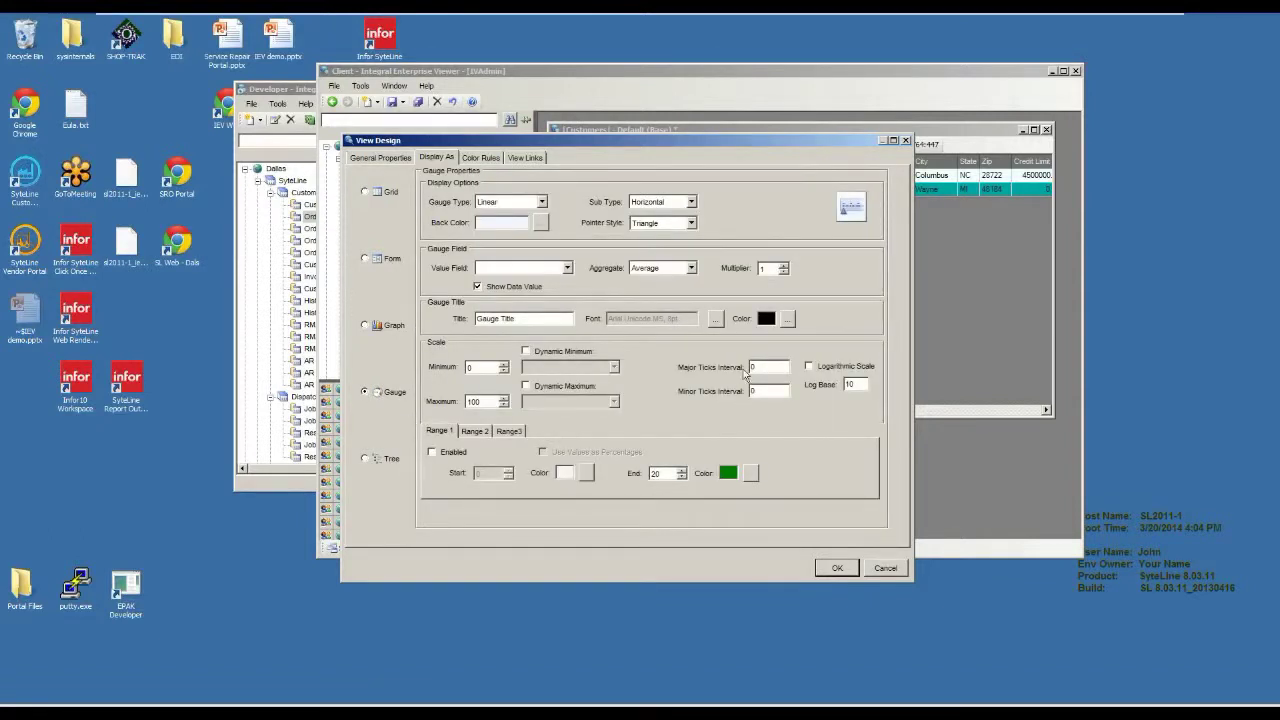
{"action": "left_click", "coordinate": [541, 202]}
{"action": "left_click", "coordinate": [510, 225]}
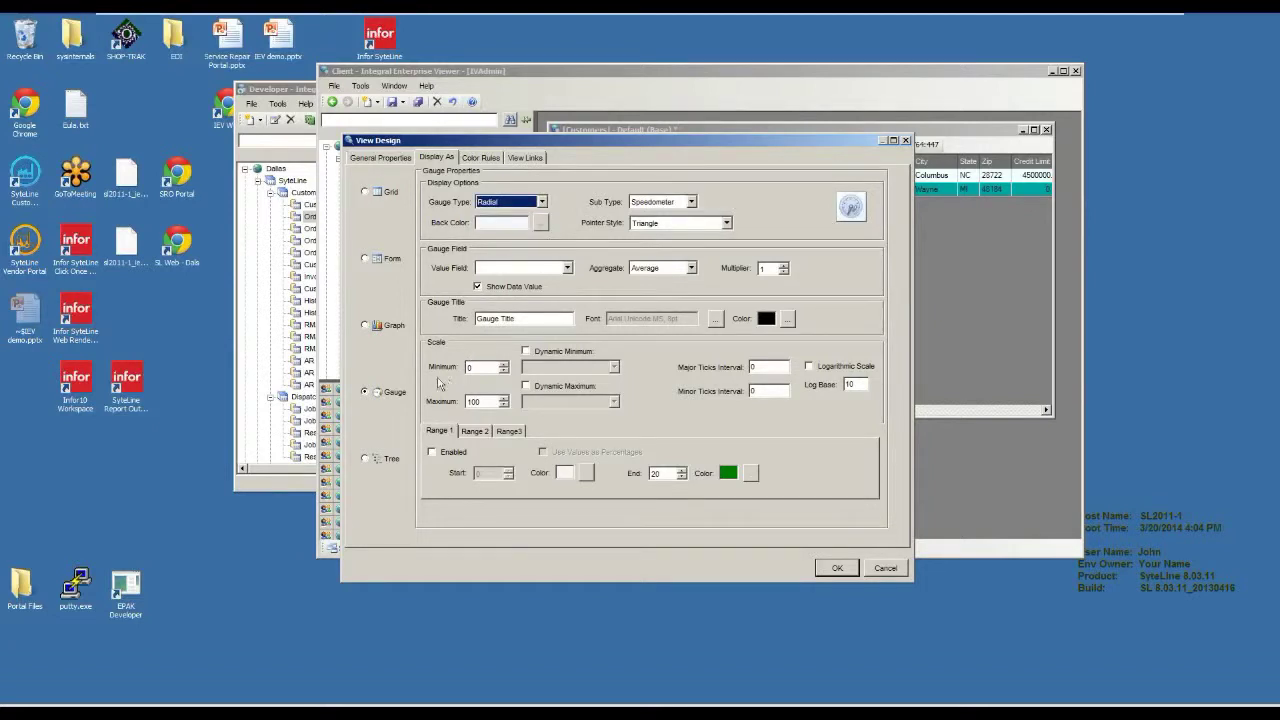
{"action": "left_click", "coordinate": [432, 452]}
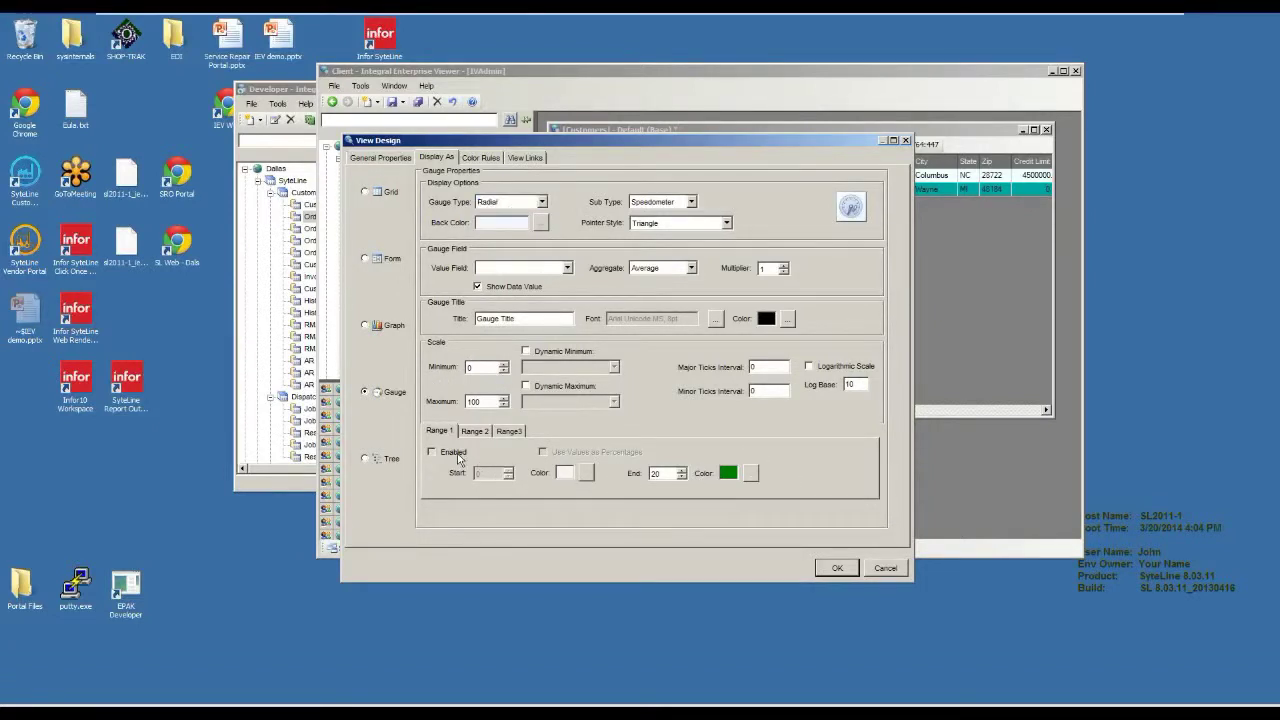
{"action": "left_click", "coordinate": [484, 475]}
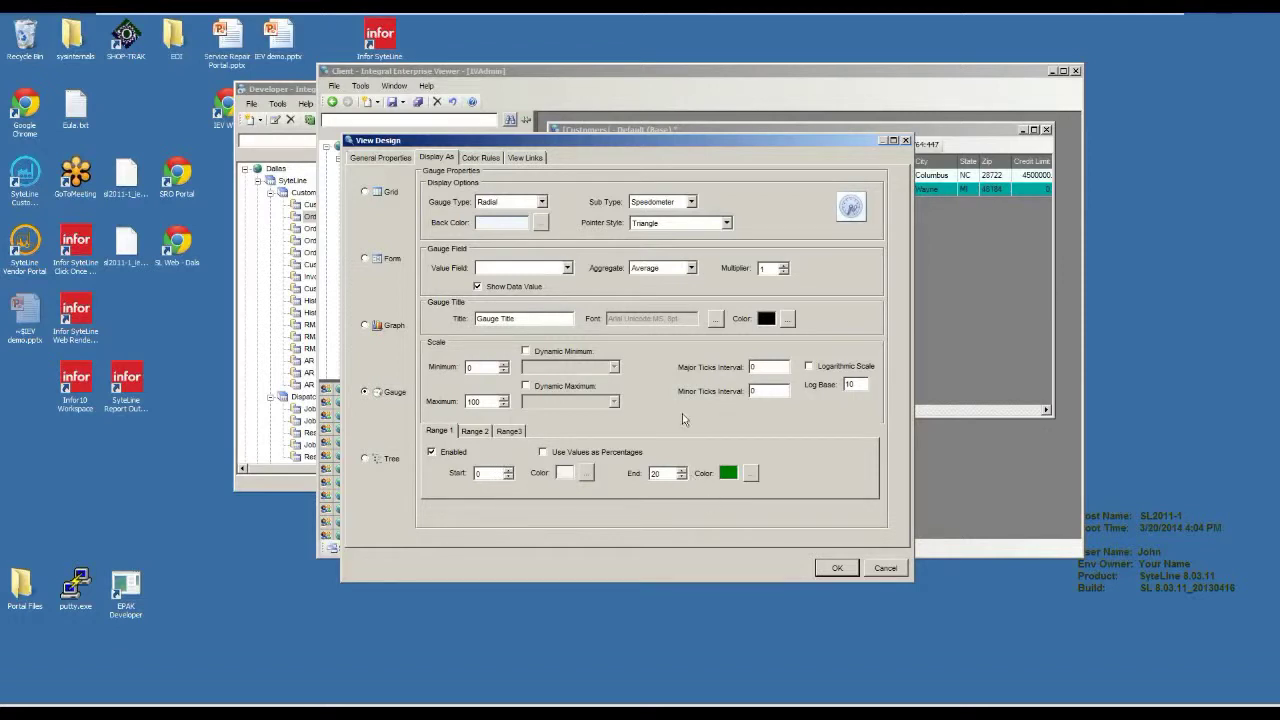
- Look through the gauge's range settings and the Tree display properties, and return the view's display to Grid
{"action": "left_click", "coordinate": [510, 432]}
{"action": "left_click", "coordinate": [486, 432]}
{"action": "left_click", "coordinate": [510, 432]}
{"action": "left_click", "coordinate": [439, 431]}
{"action": "left_click", "coordinate": [442, 453]}
{"action": "left_click", "coordinate": [394, 459]}
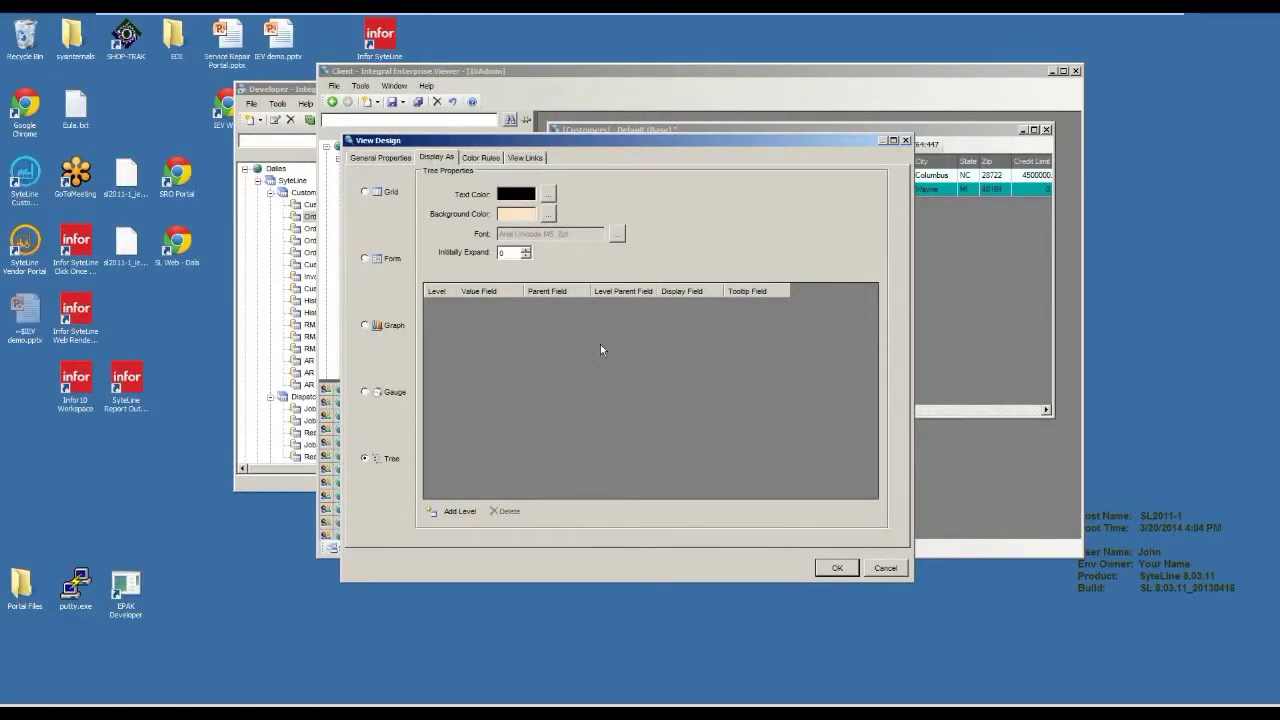
{"action": "left_click", "coordinate": [392, 192]}
- Start a new color rule on the Credit Limit field and set its scope to Row
{"action": "left_click", "coordinate": [491, 161]}
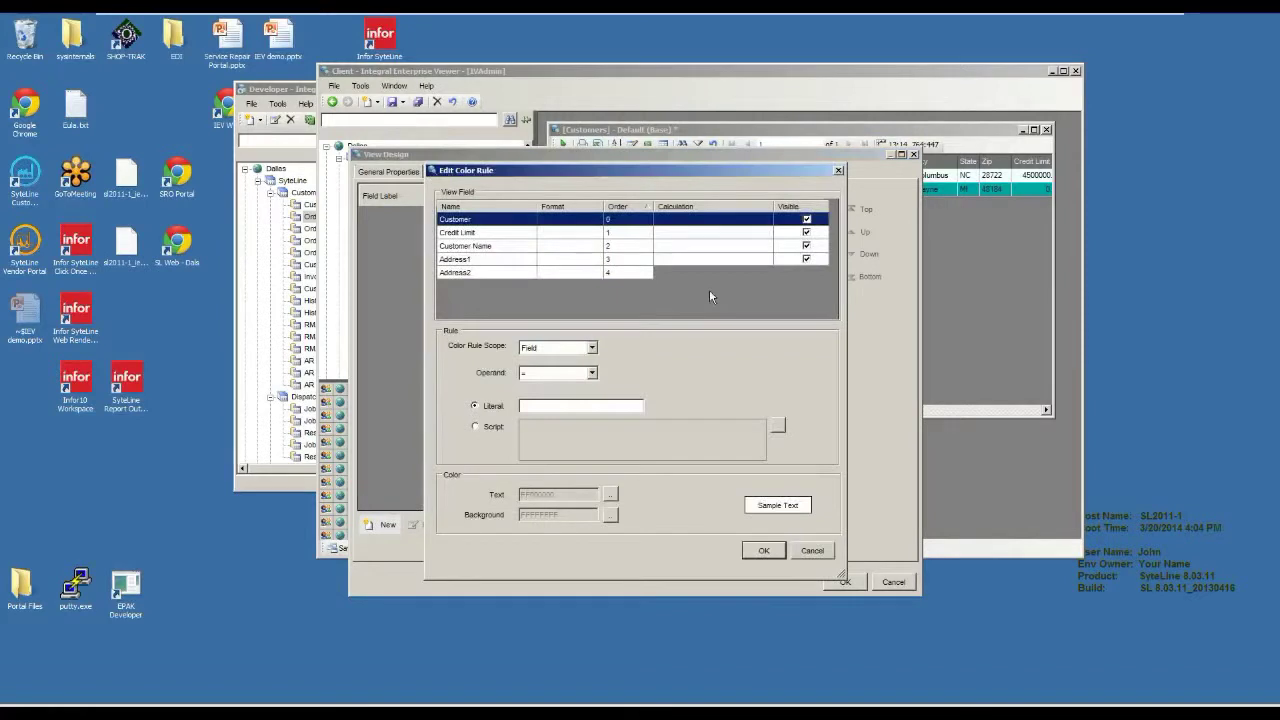
{"action": "left_click", "coordinate": [500, 233]}
{"action": "left_click", "coordinate": [593, 373]}
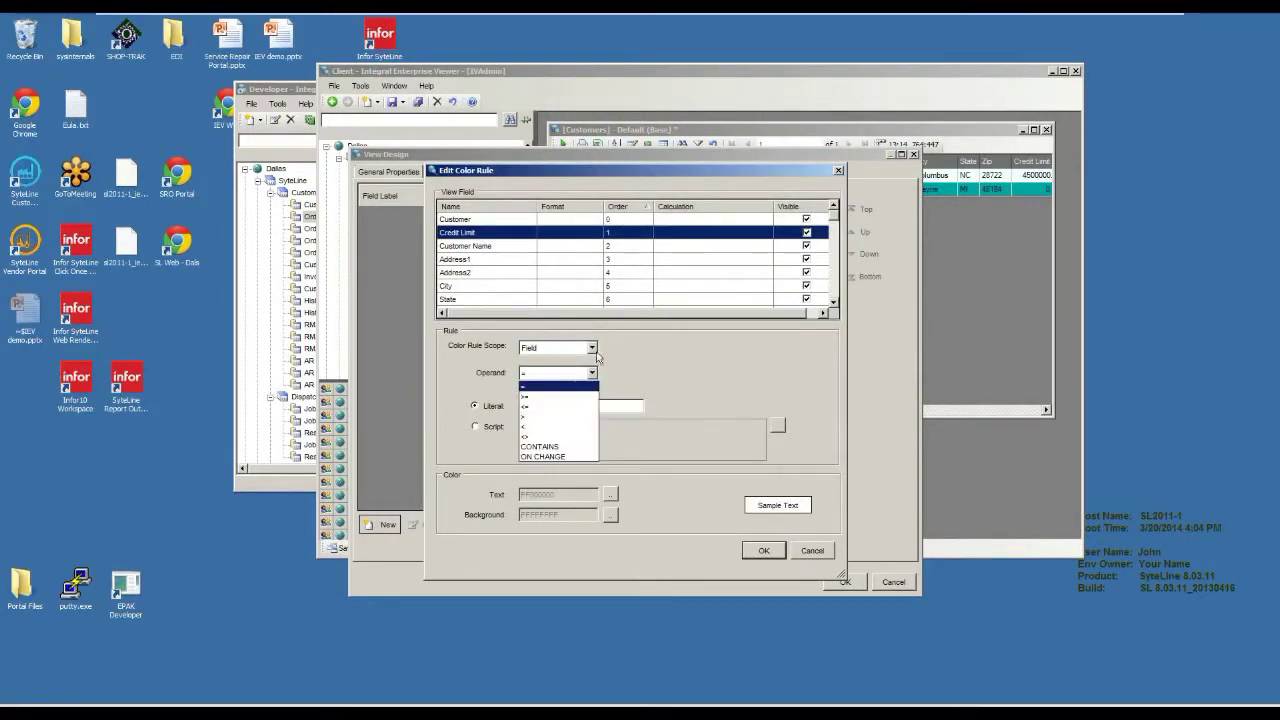
{"action": "left_click", "coordinate": [592, 348]}
{"action": "left_click", "coordinate": [592, 348]}
{"action": "left_click", "coordinate": [595, 349]}
{"action": "left_click", "coordinate": [595, 349]}
{"action": "left_click", "coordinate": [530, 361]}
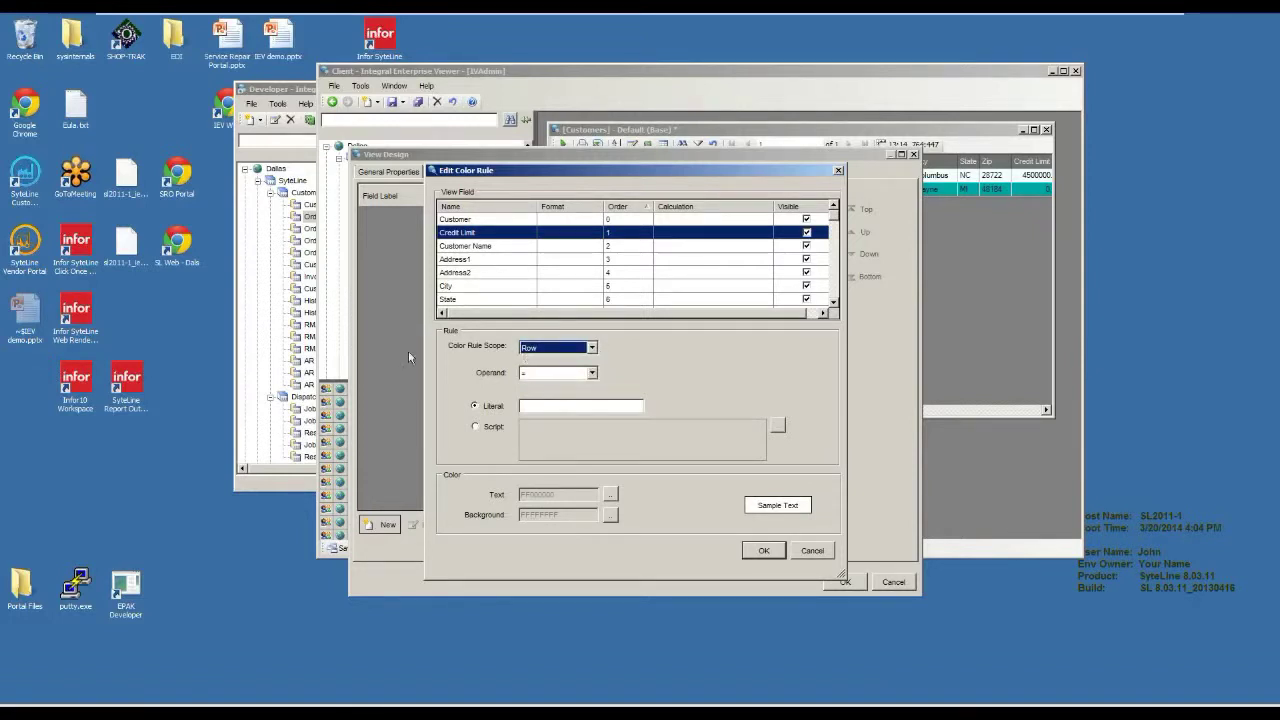
- Set the color rule's condition to the > operand with the literal value 10000
{"action": "left_click", "coordinate": [578, 374]}
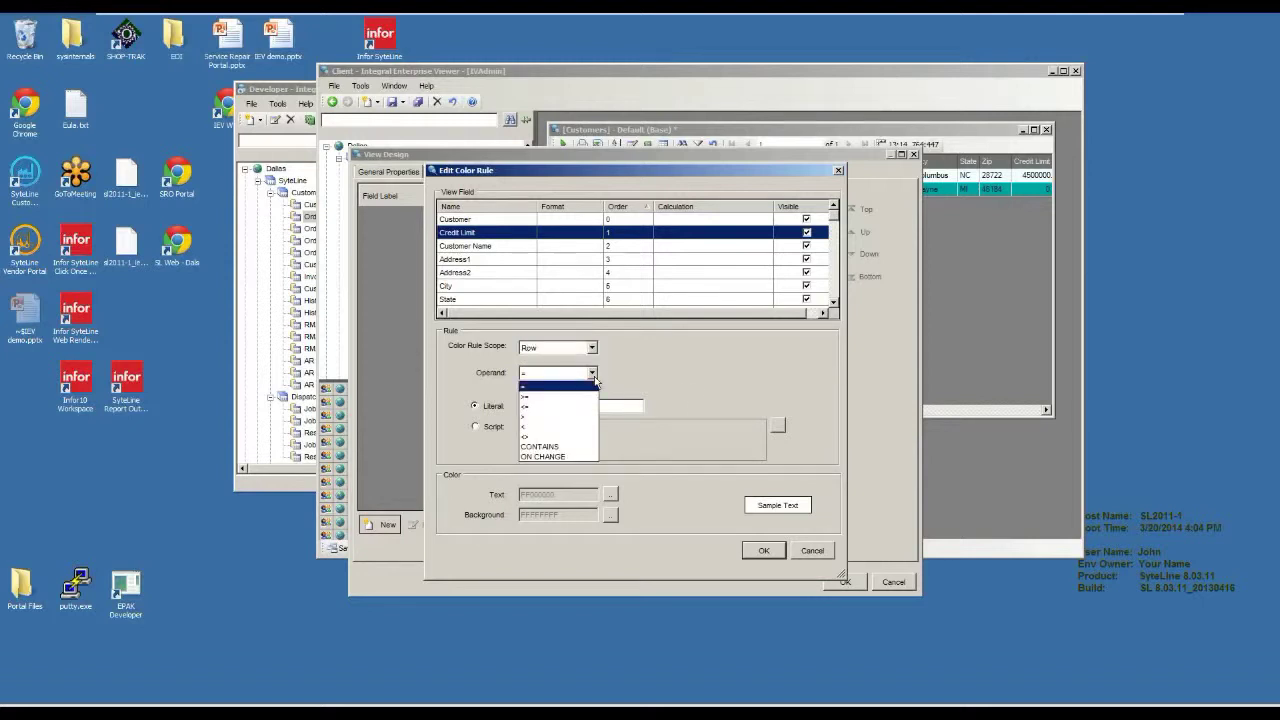
{"action": "left_click", "coordinate": [549, 417]}
{"action": "type", "text": "10000"}
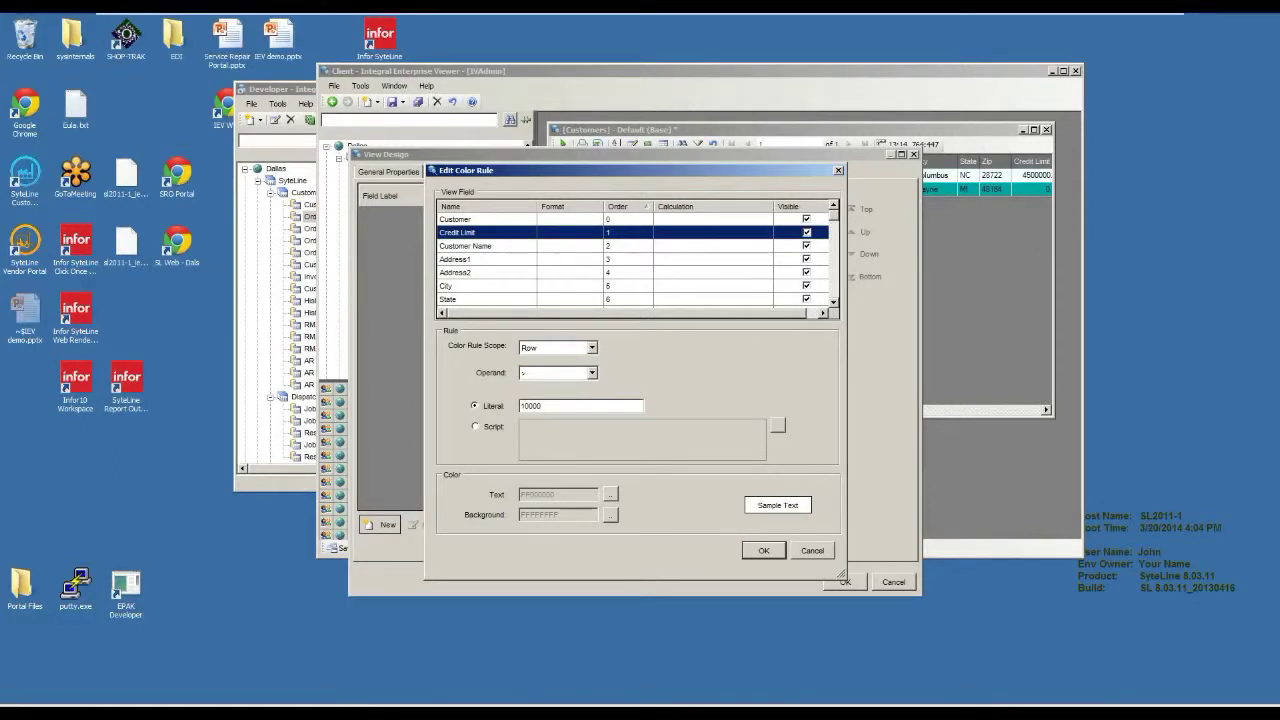
- Give the color rule a SteelBlue background and AliceBlue text, and apply the rule and the view design
{"action": "left_click", "coordinate": [610, 514]}
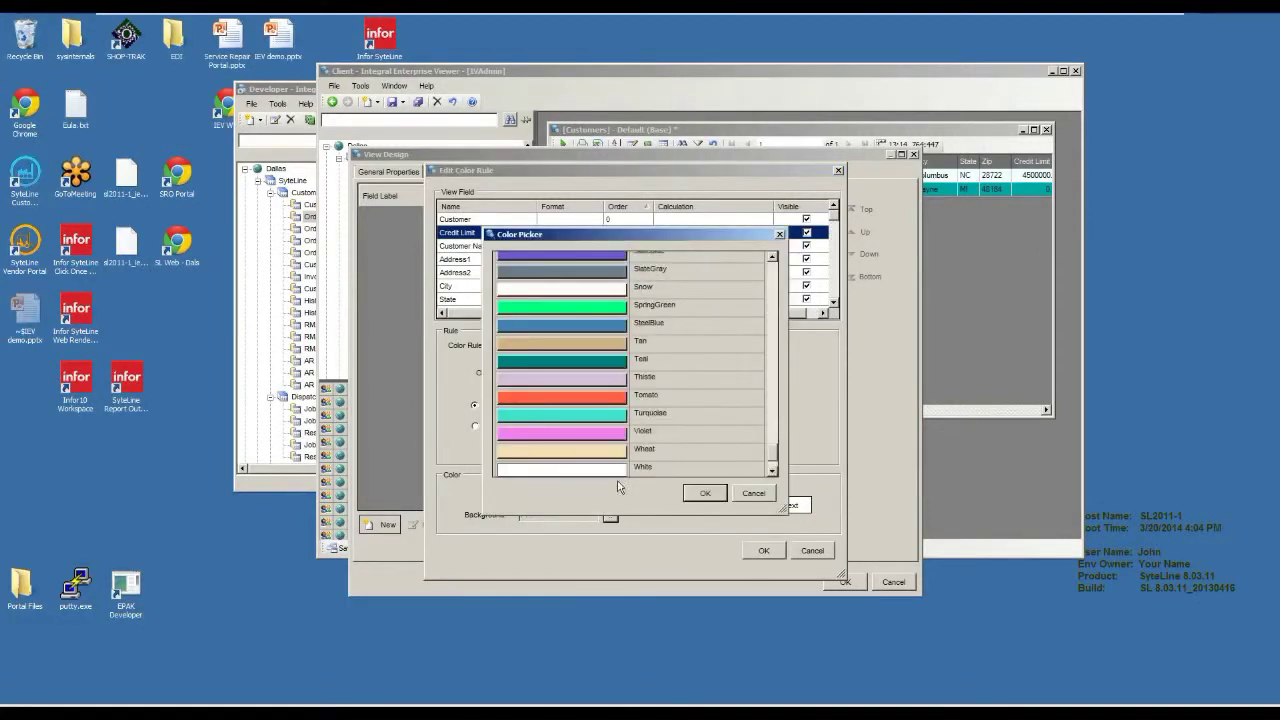
{"action": "left_click", "coordinate": [620, 326]}
{"action": "left_click", "coordinate": [705, 493]}
{"action": "left_click", "coordinate": [610, 514]}
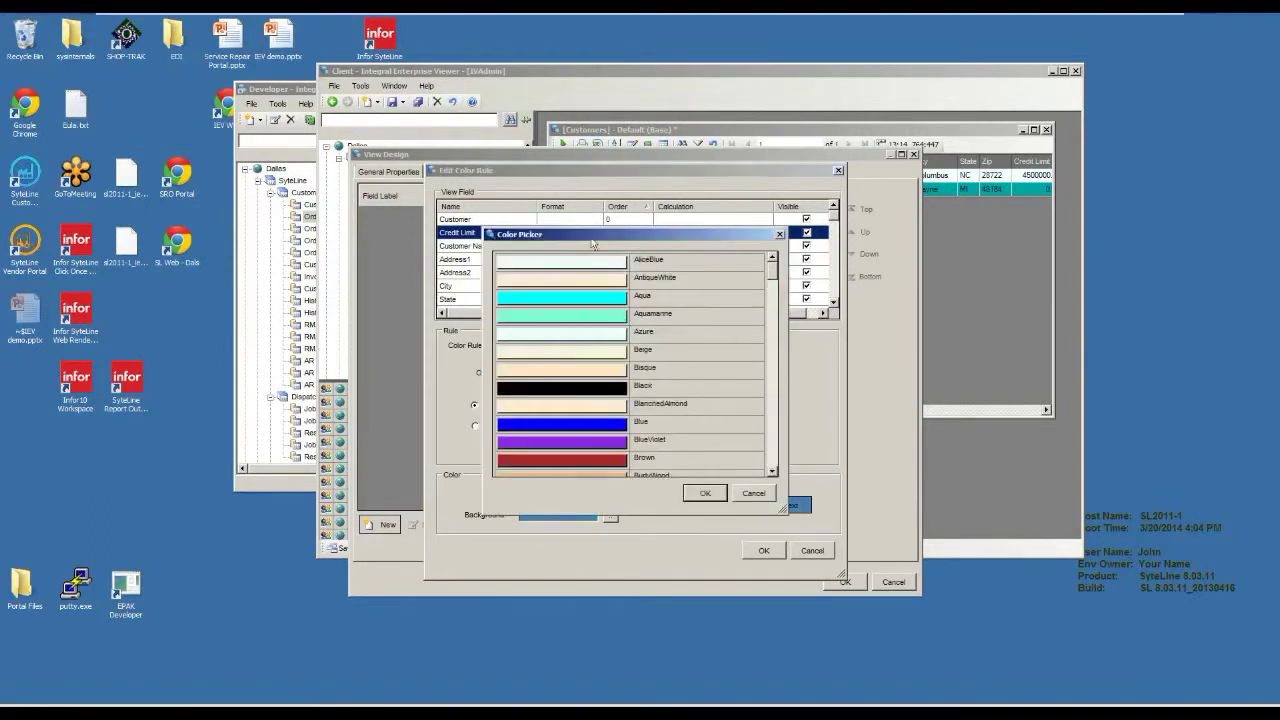
{"action": "left_click", "coordinate": [704, 494]}
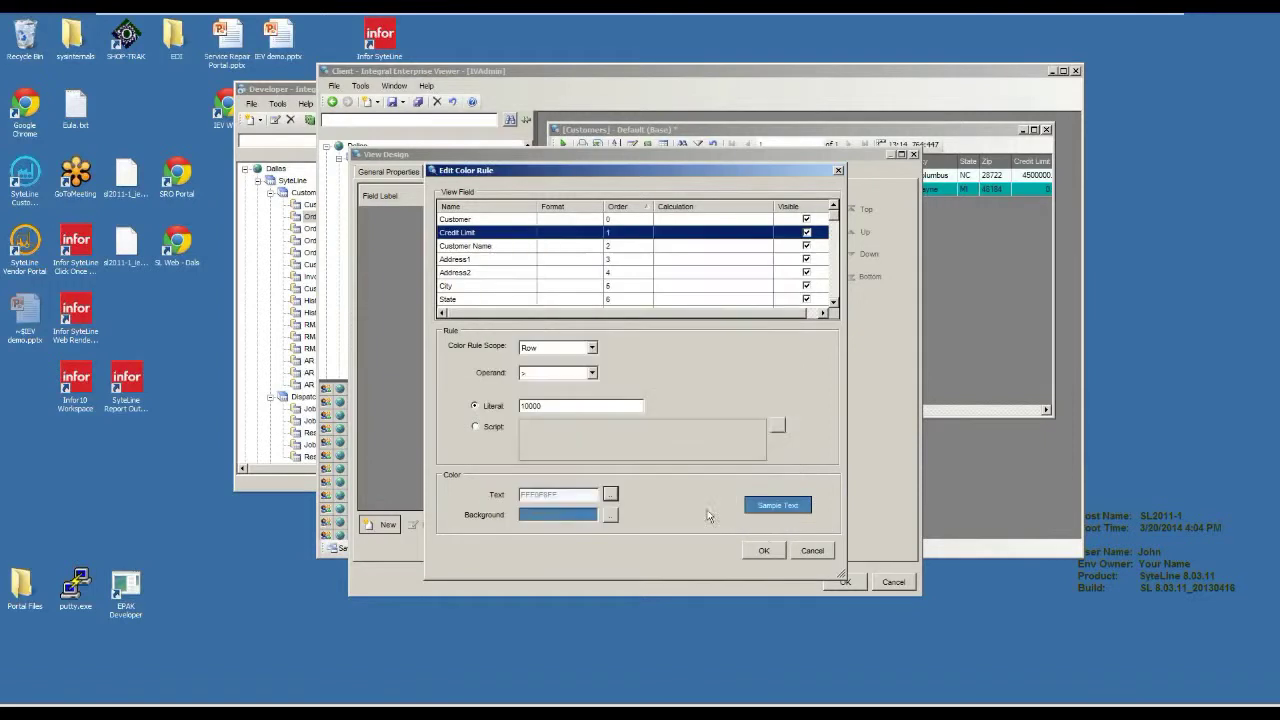
{"action": "left_click", "coordinate": [764, 551]}
{"action": "left_click", "coordinate": [842, 582]}
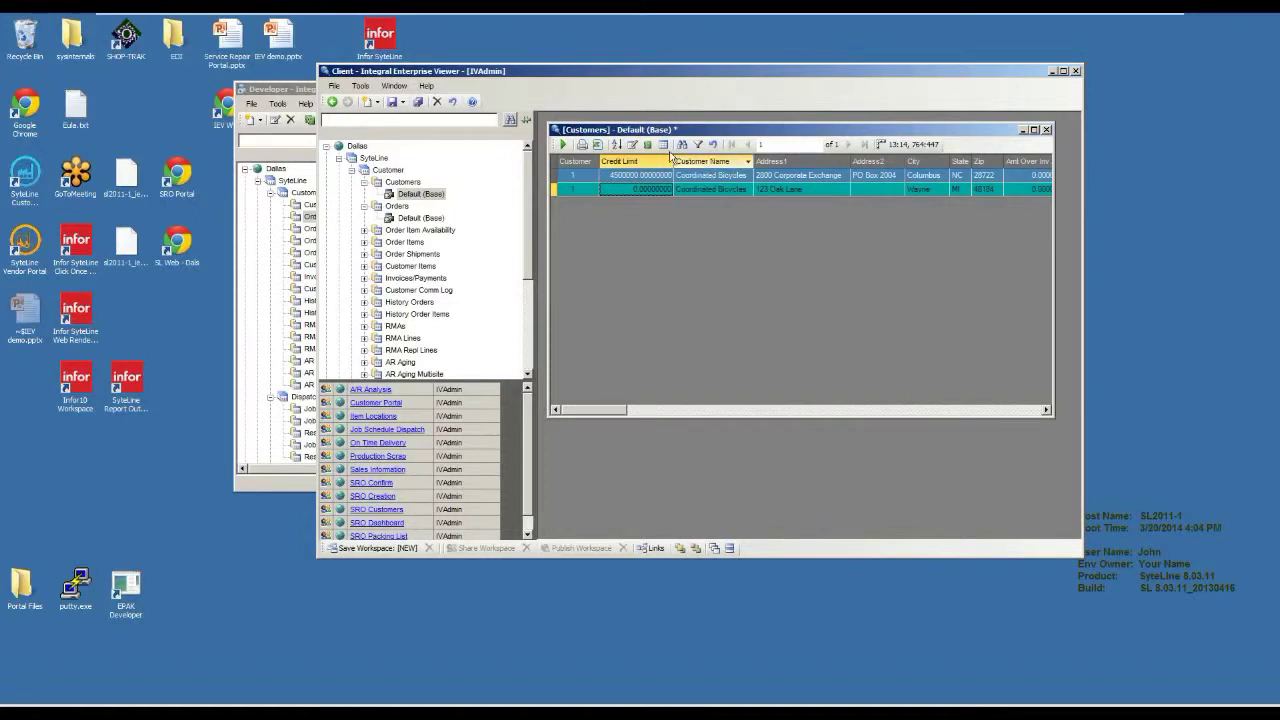
- Rerun the Customers view with all selection parameters blank and select the credit limit of customer 4
{"action": "left_click", "coordinate": [699, 145]}
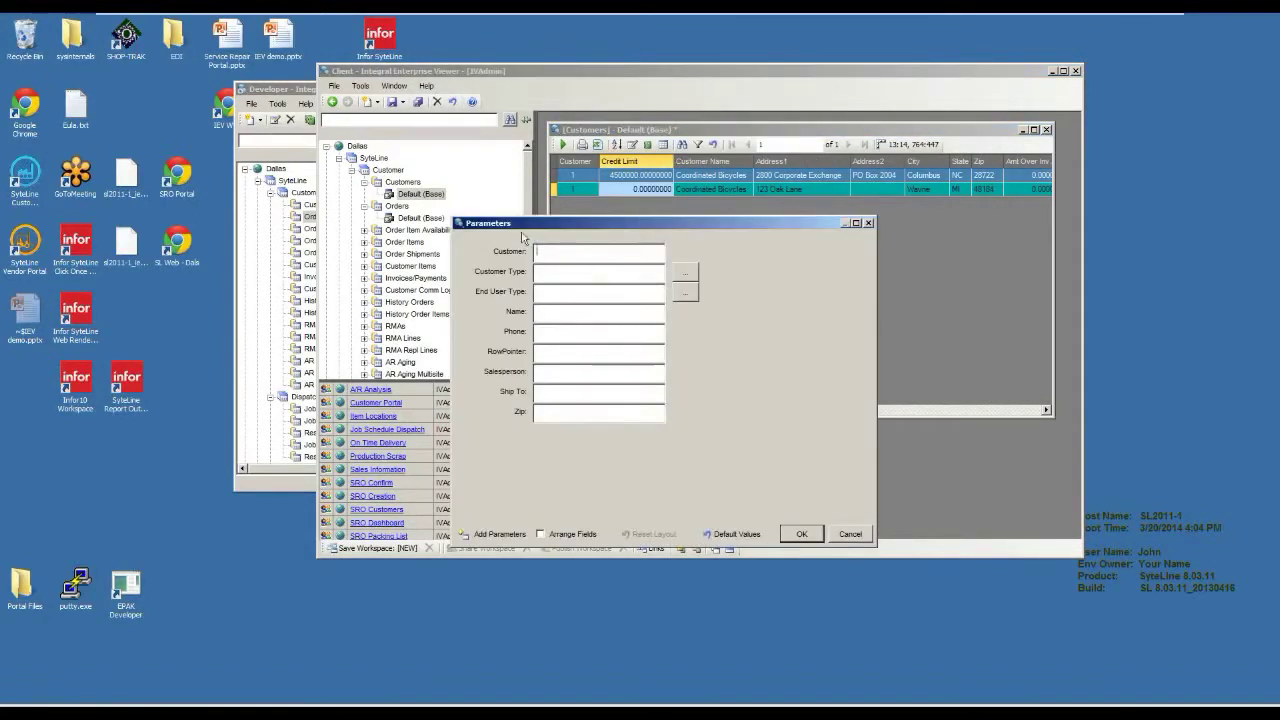
{"action": "left_click", "coordinate": [801, 534]}
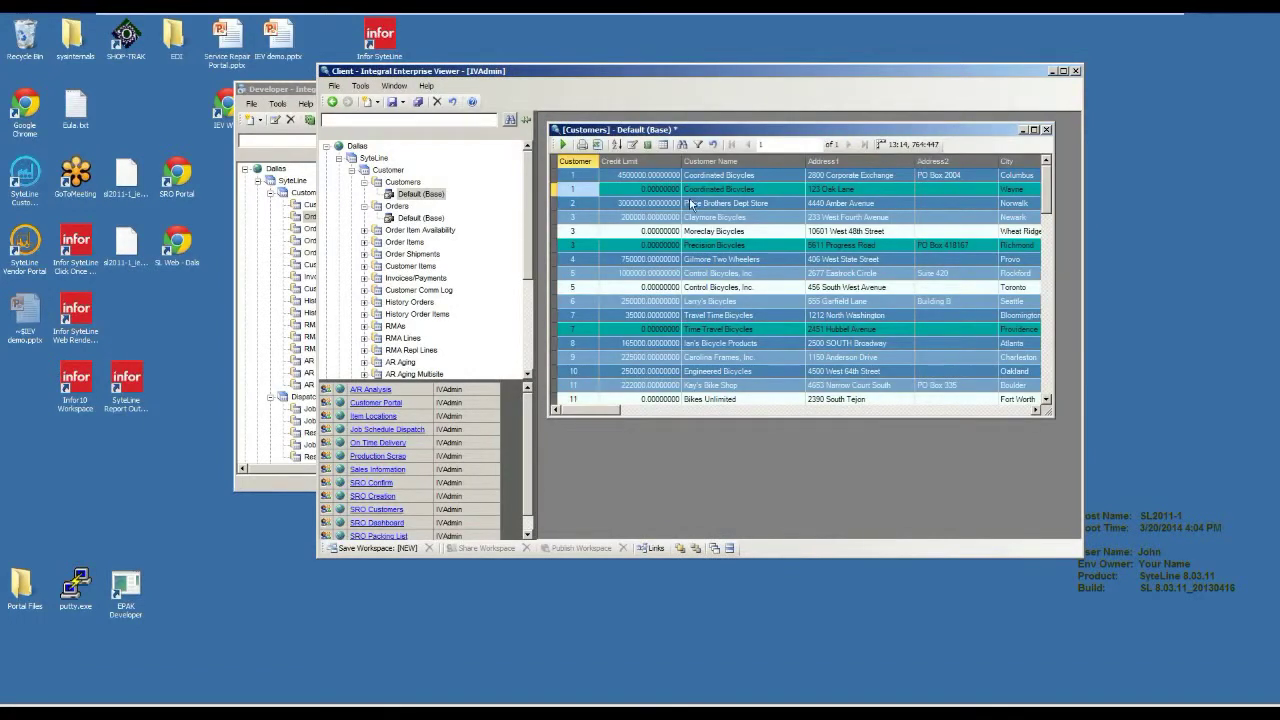
{"action": "left_click", "coordinate": [663, 260]}
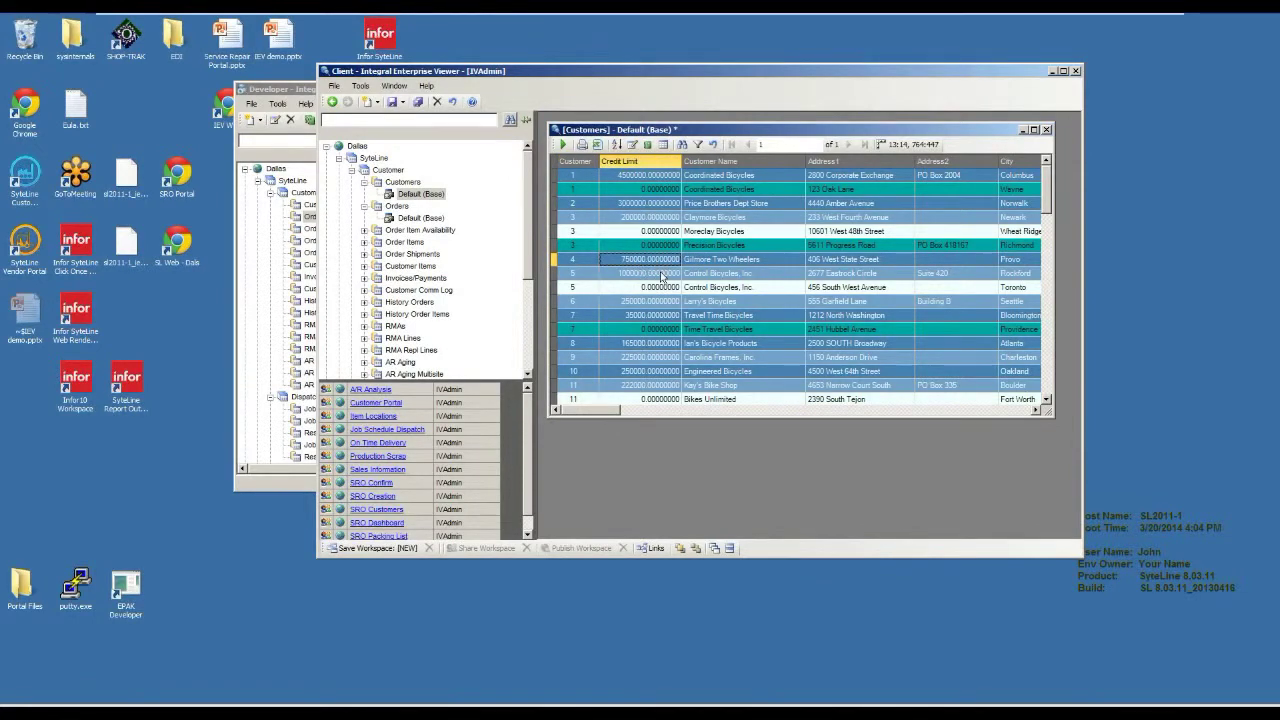
- Try to drill into Orders from the first Control Bicycles, Inc. row, and close the Orders view
{"action": "left_click", "coordinate": [658, 277]}
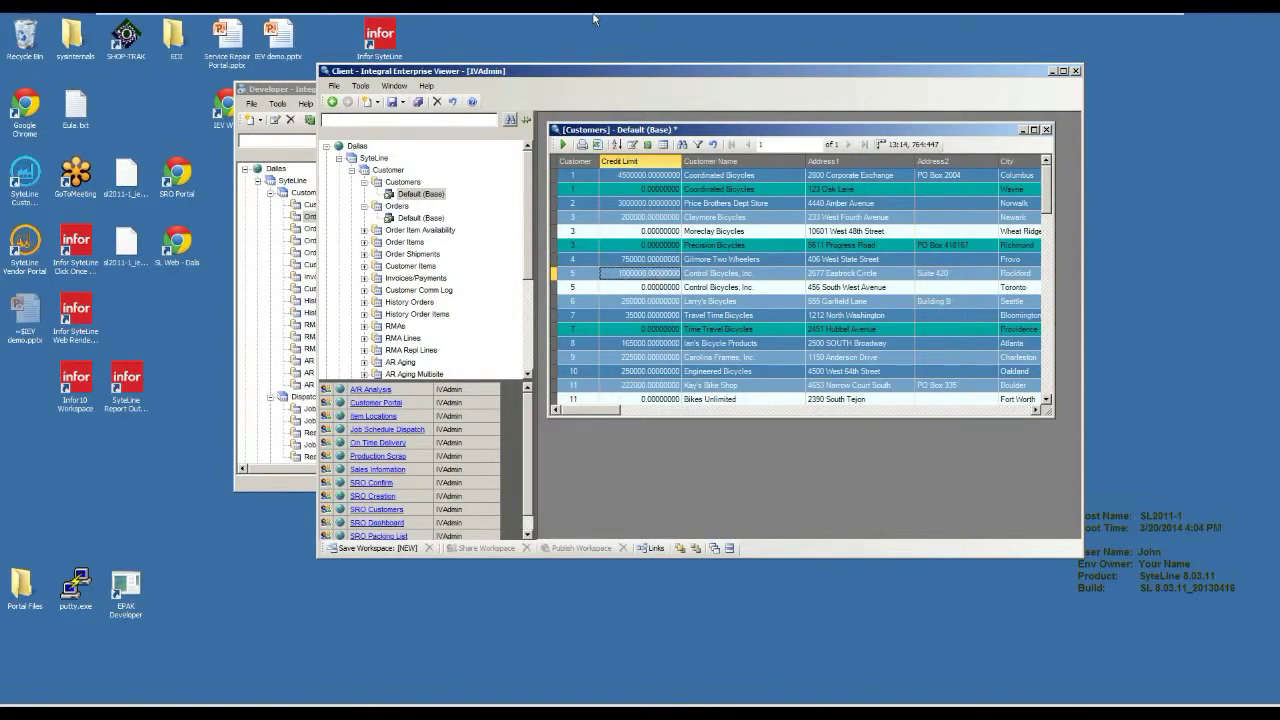
{"action": "left_click_drag", "start_coordinate": [579, 73], "coordinate": [541, 77]}
{"action": "right_click", "coordinate": [602, 274]}
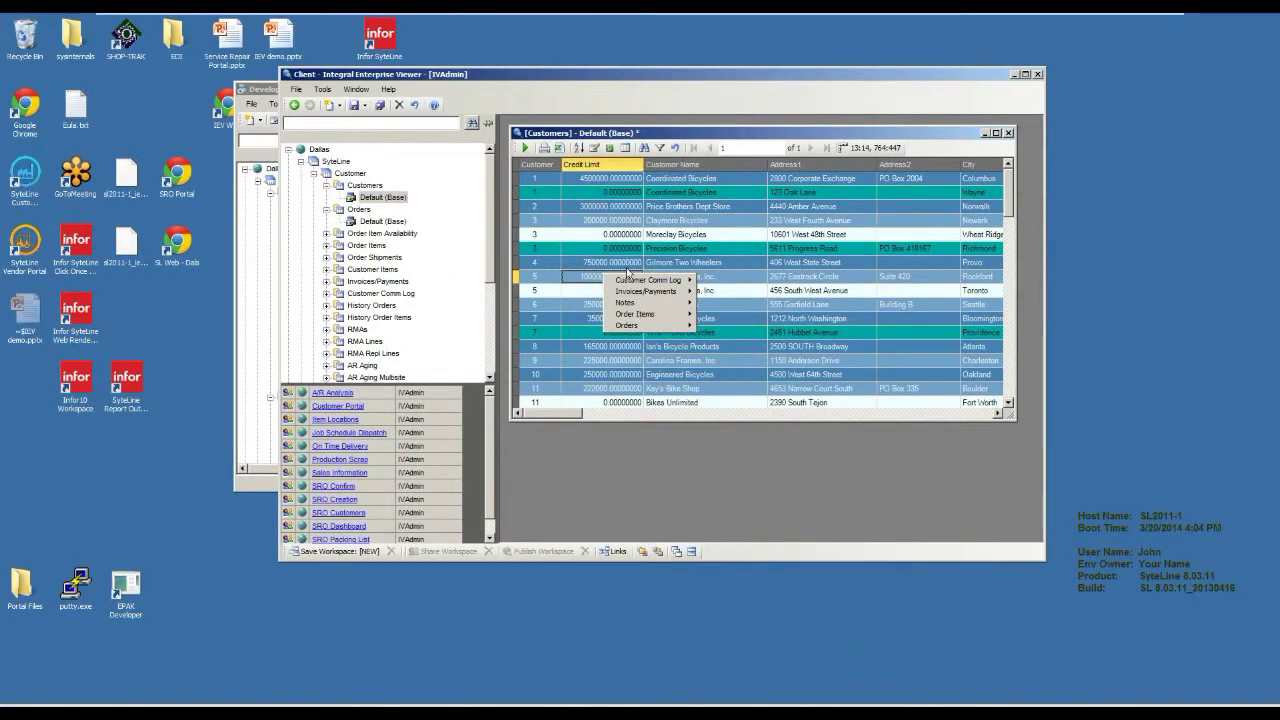
{"action": "mouse_move", "coordinate": [660, 325]}
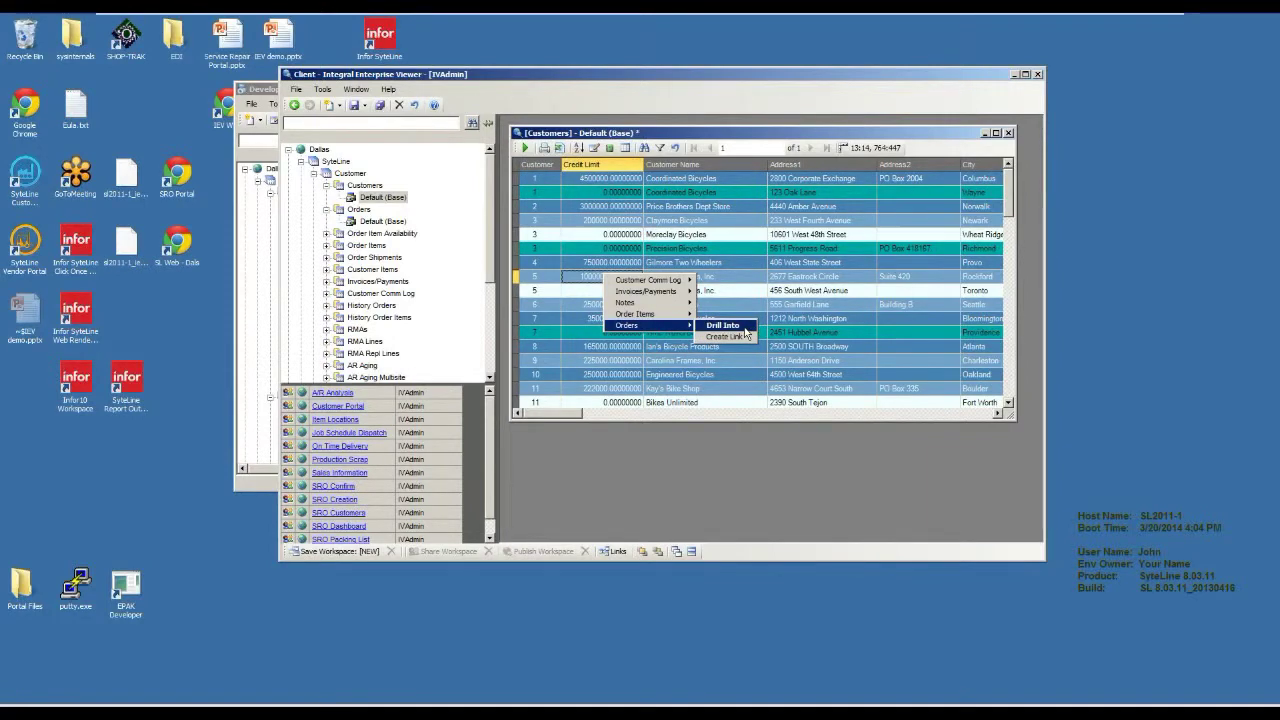
{"action": "left_click", "coordinate": [744, 327]}
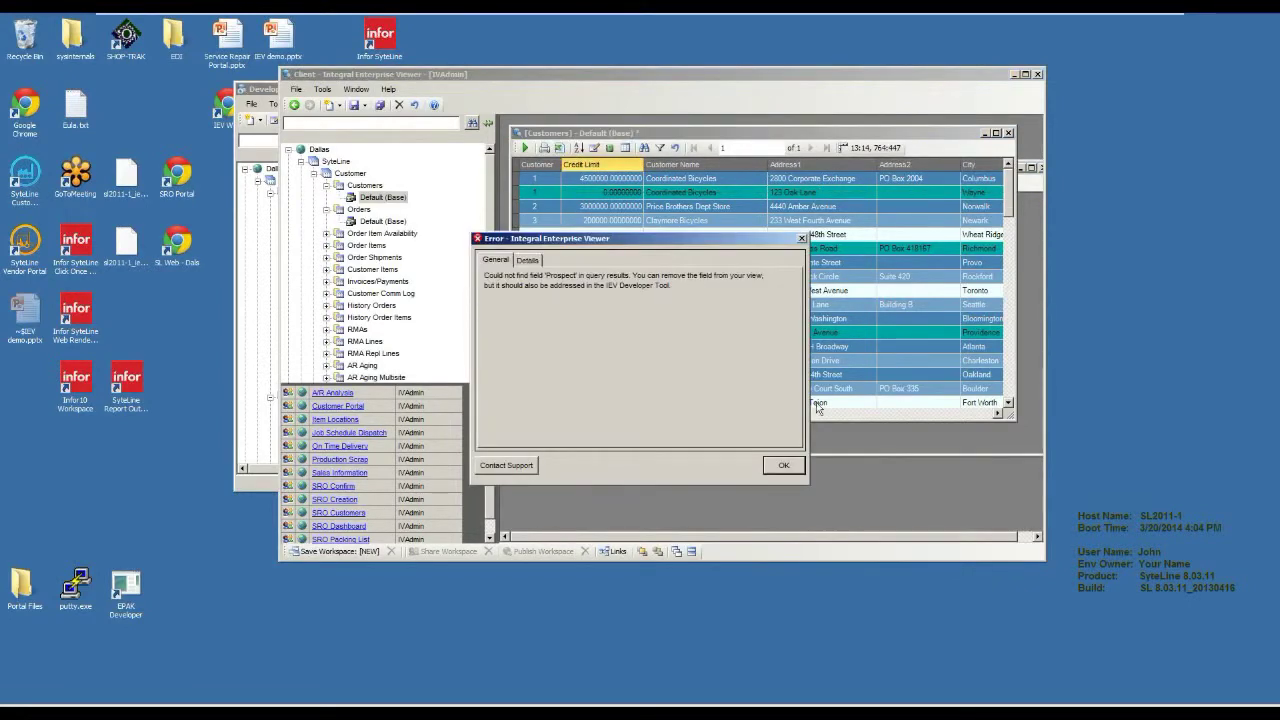
{"action": "left_click", "coordinate": [786, 467]}
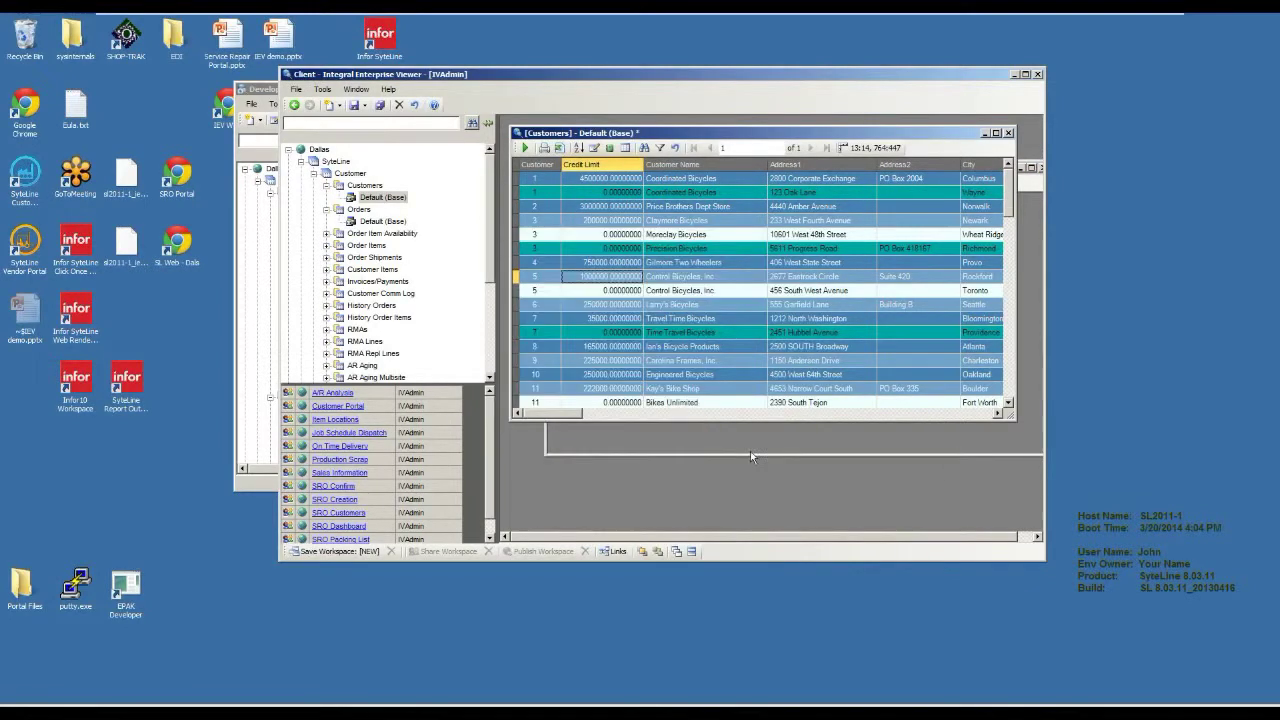
{"action": "left_click", "coordinate": [552, 167]}
{"action": "left_click", "coordinate": [557, 303]}
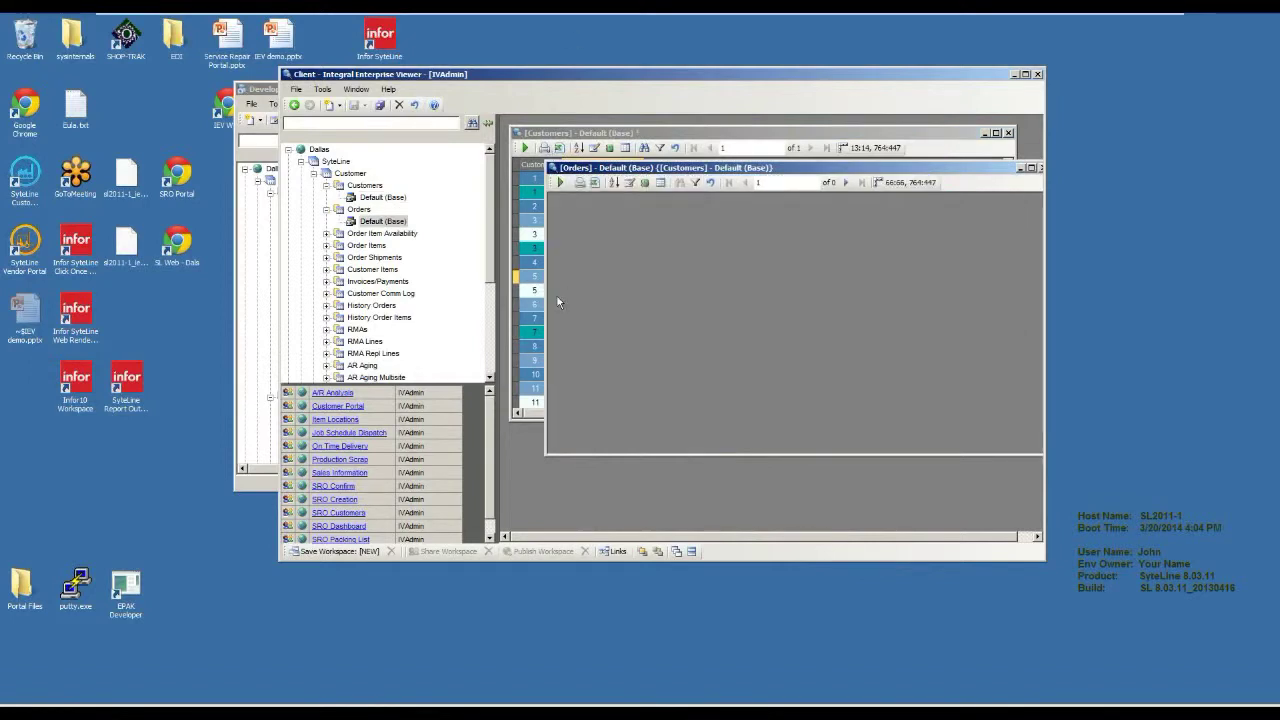
- Drill into Order Items from the first Control Bicycles, Inc. row and maximize the Client window
{"action": "right_click", "coordinate": [540, 279]}
{"action": "mouse_move", "coordinate": [600, 322]}
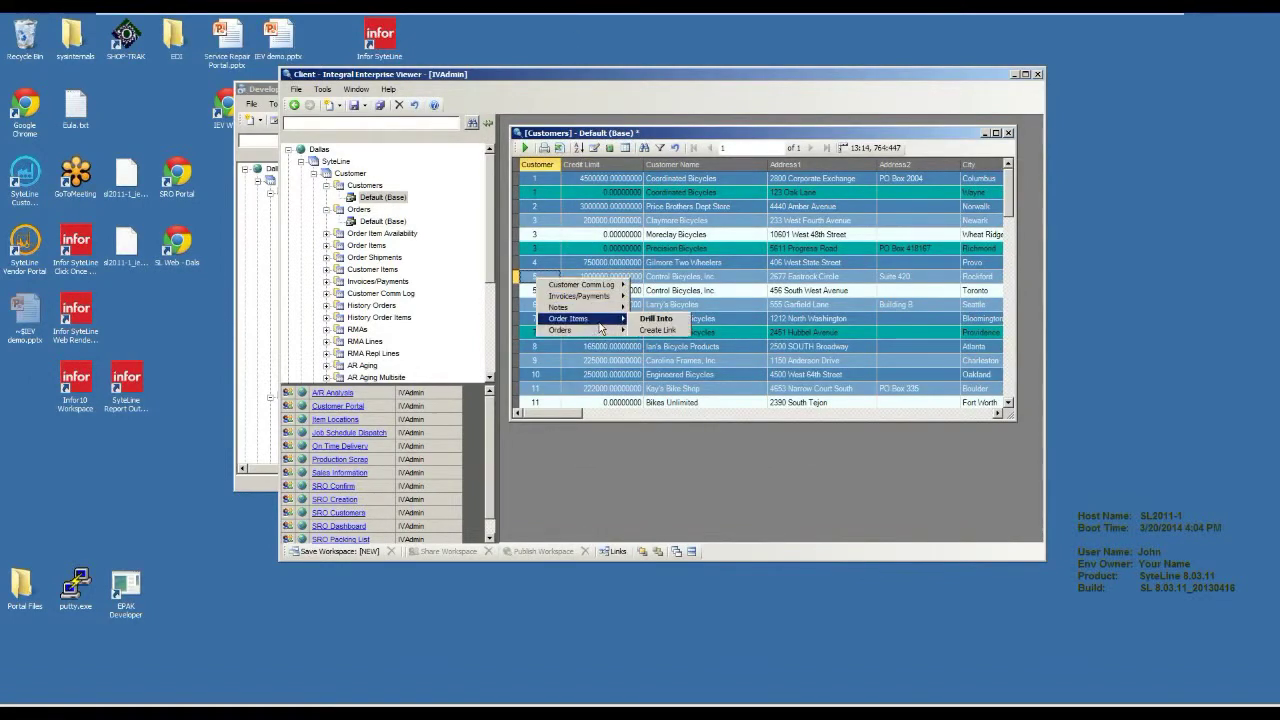
{"action": "left_click", "coordinate": [674, 320]}
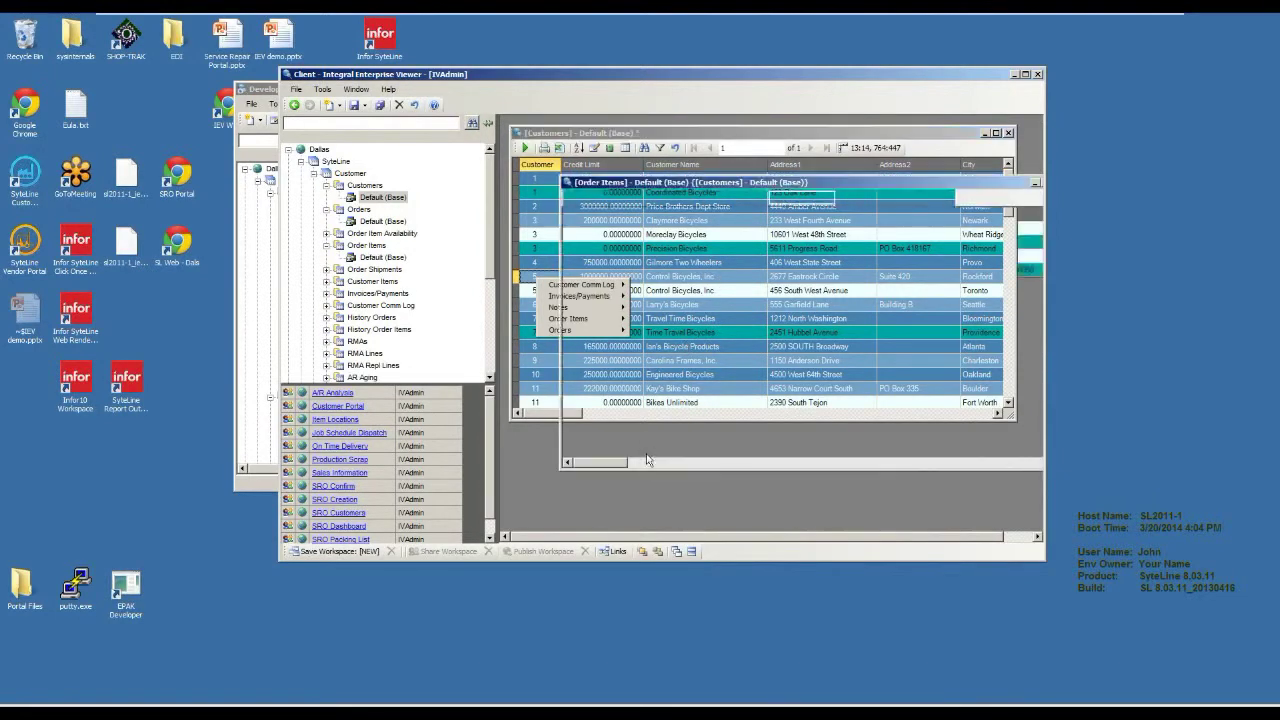
{"action": "double_click", "coordinate": [646, 79]}
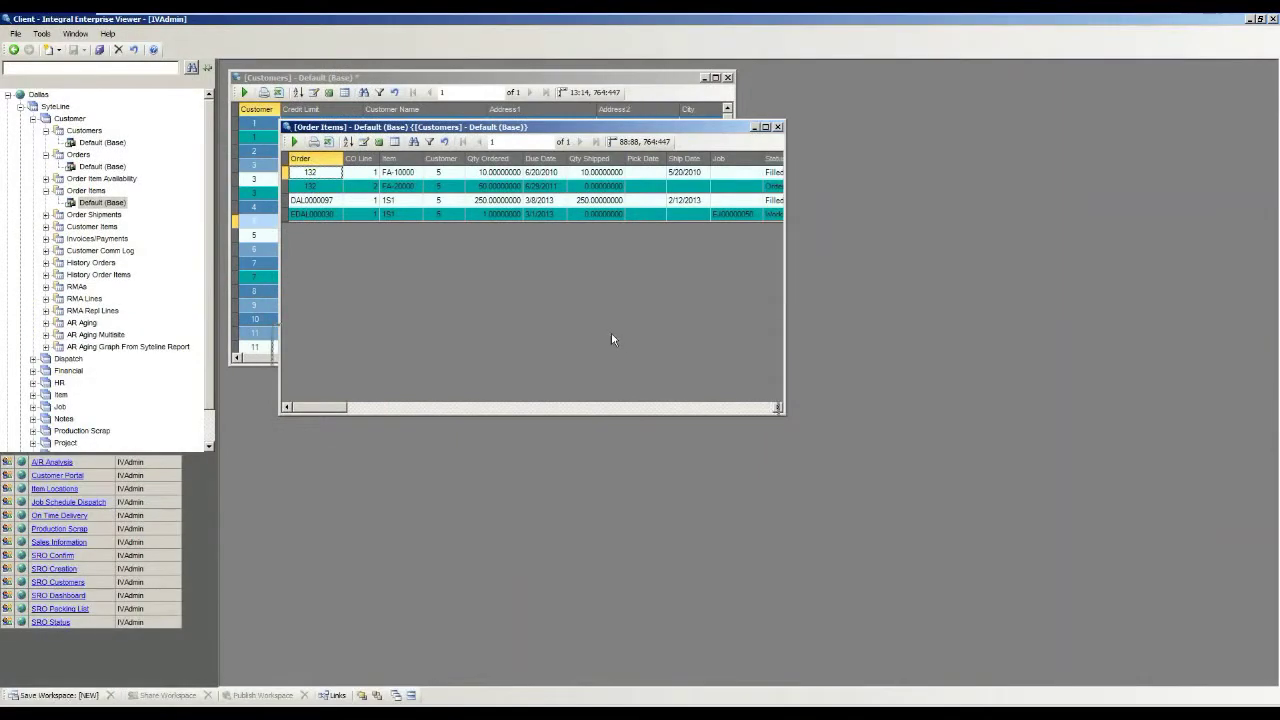
- Place Order Items below Customers and follow the linked records by selecting Travel Time, Coordinated, Claymore and Precision Bicycles
{"action": "left_click", "coordinate": [349, 262]}
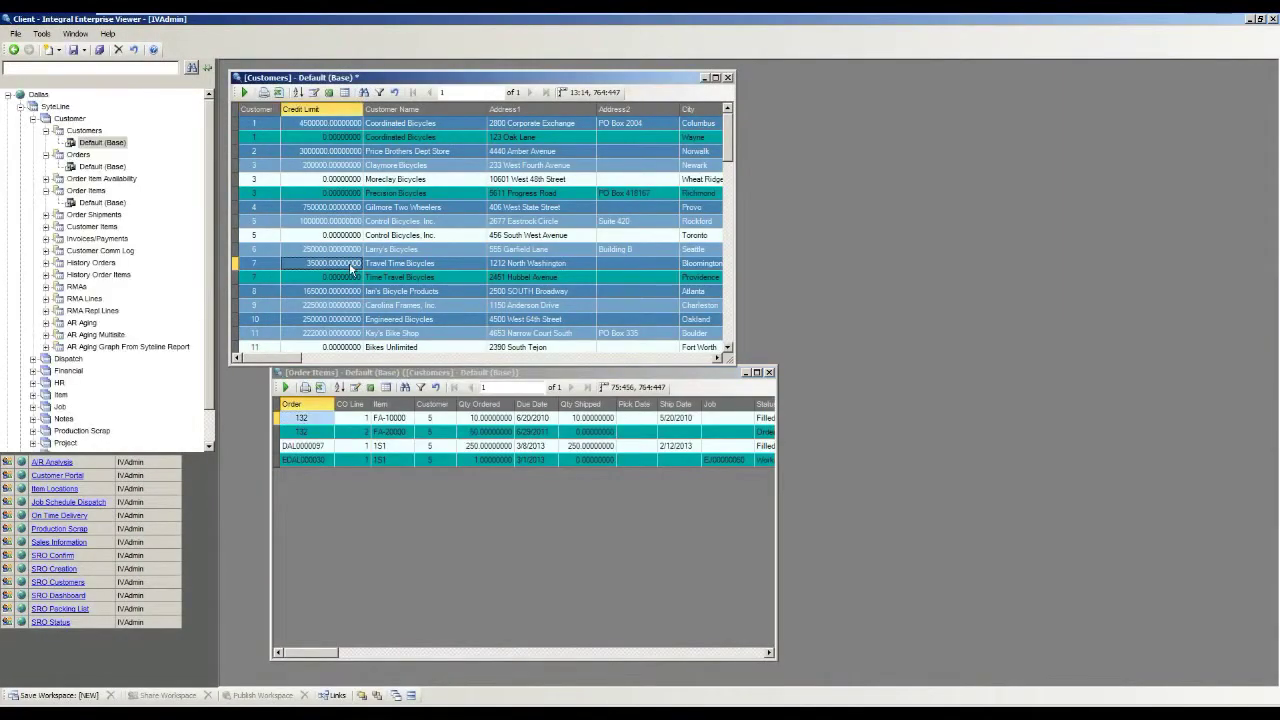
{"action": "left_click", "coordinate": [268, 172]}
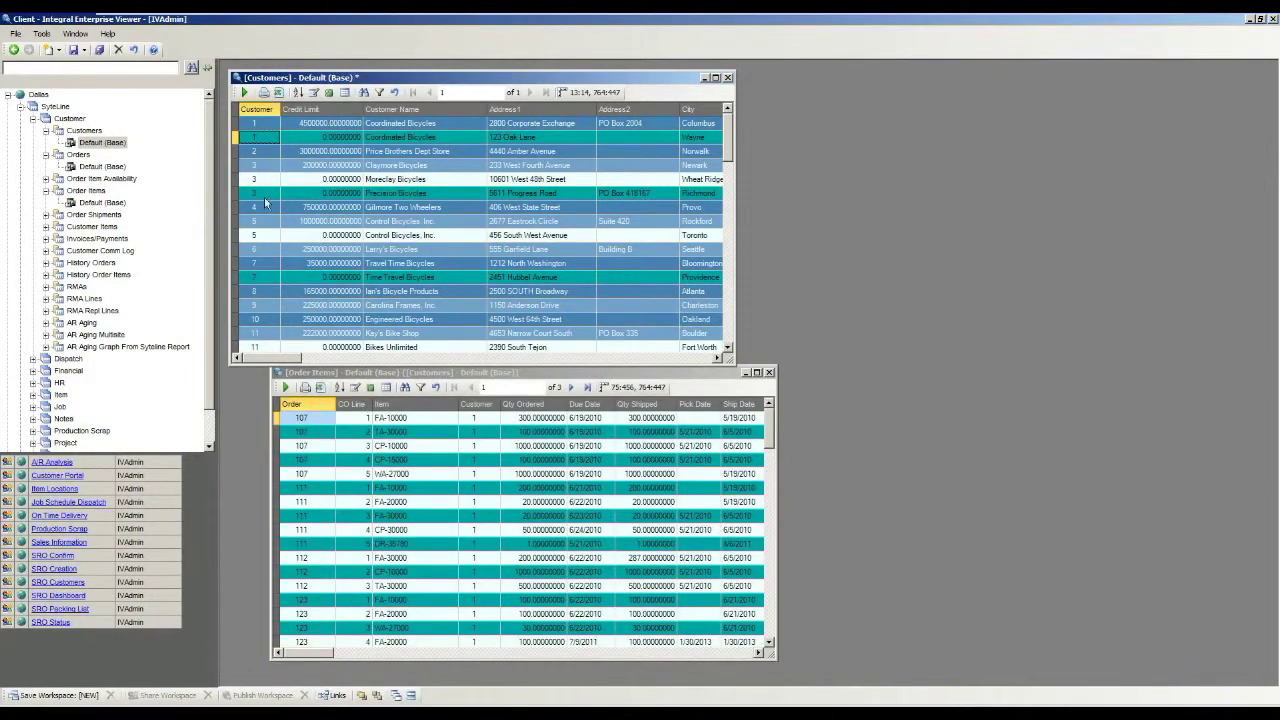
{"action": "left_click", "coordinate": [265, 166]}
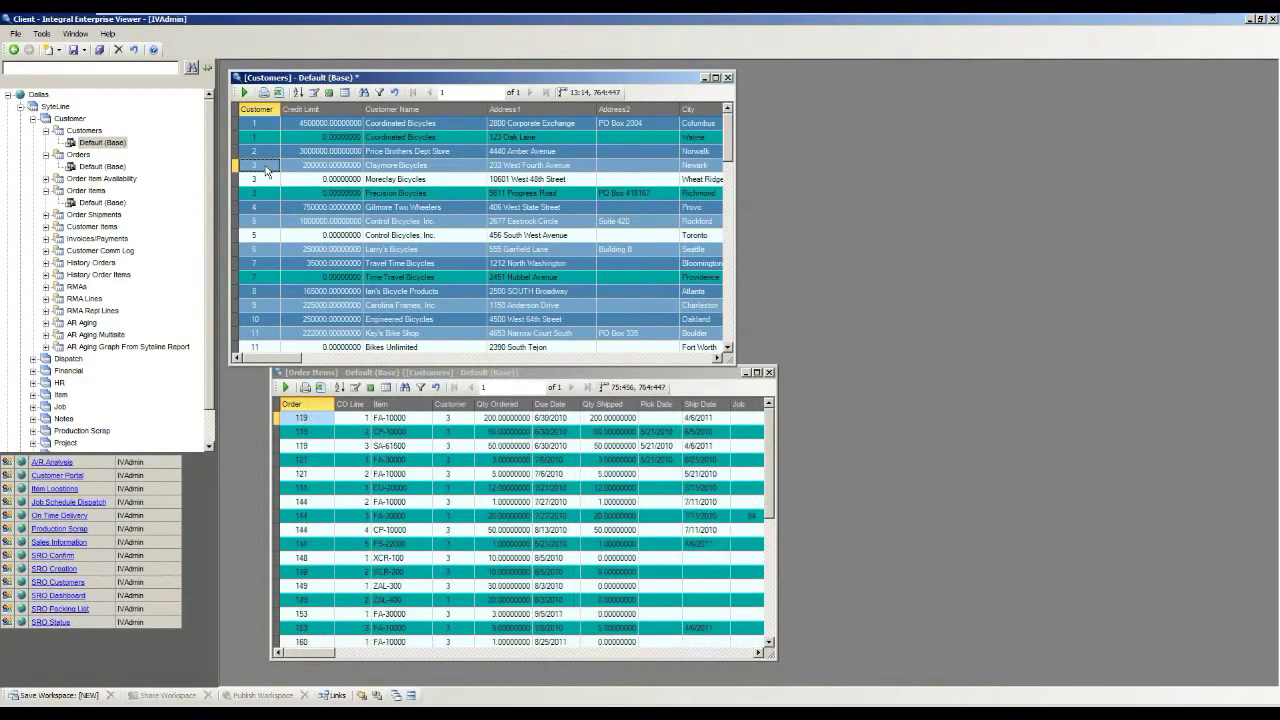
{"action": "left_click", "coordinate": [262, 196]}
- Create an Inventory link from the SA-61500 order line and place the Inventory view beside the Customers view
{"action": "right_click", "coordinate": [318, 447]}
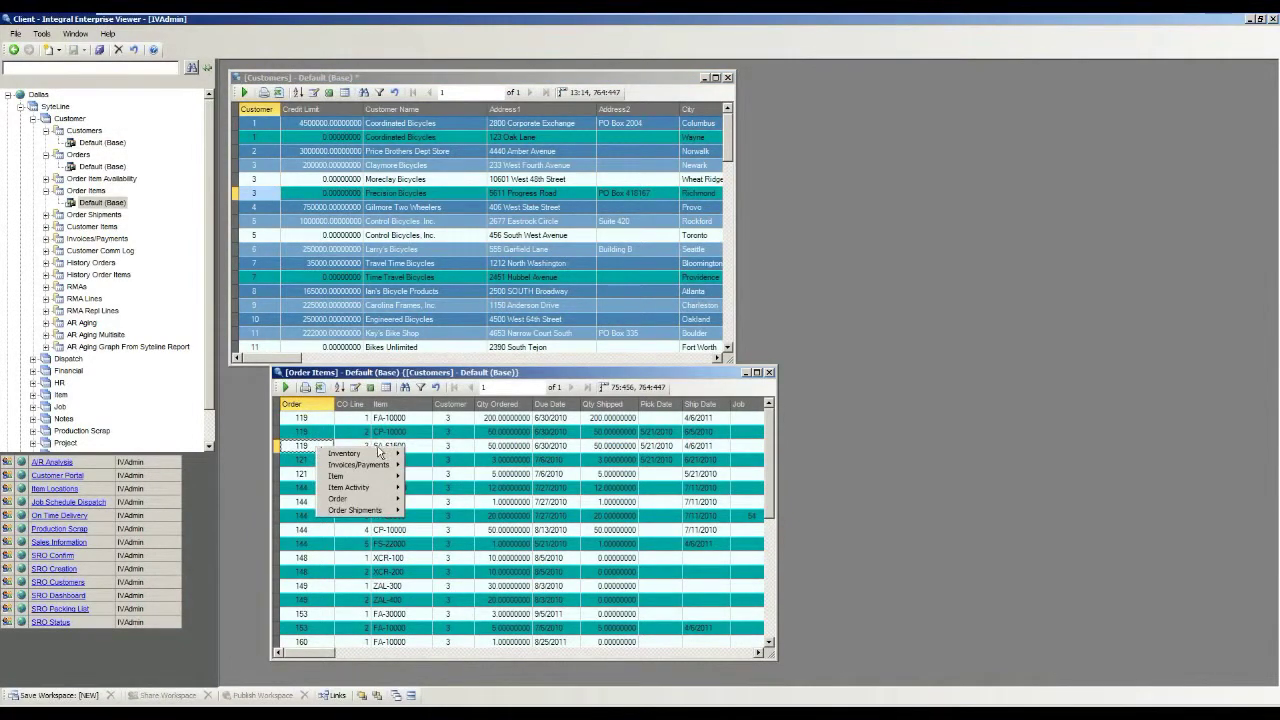
{"action": "mouse_move", "coordinate": [380, 453]}
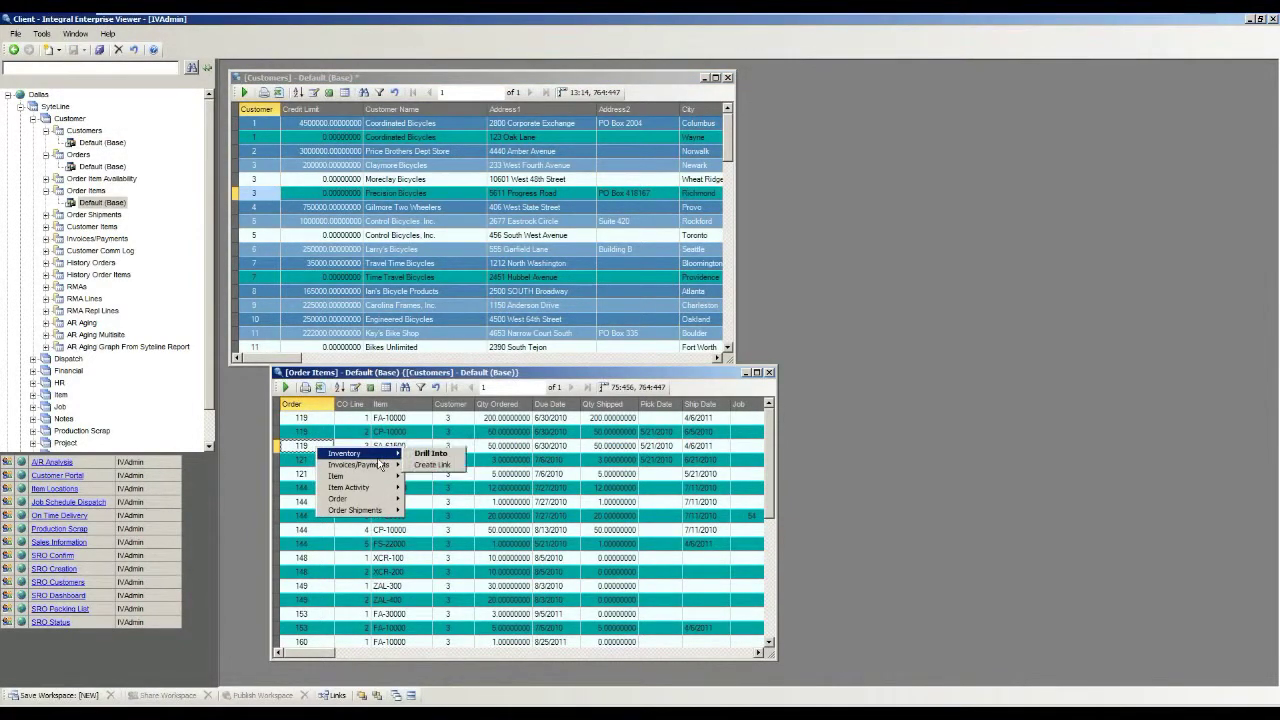
{"action": "left_click", "coordinate": [437, 463]}
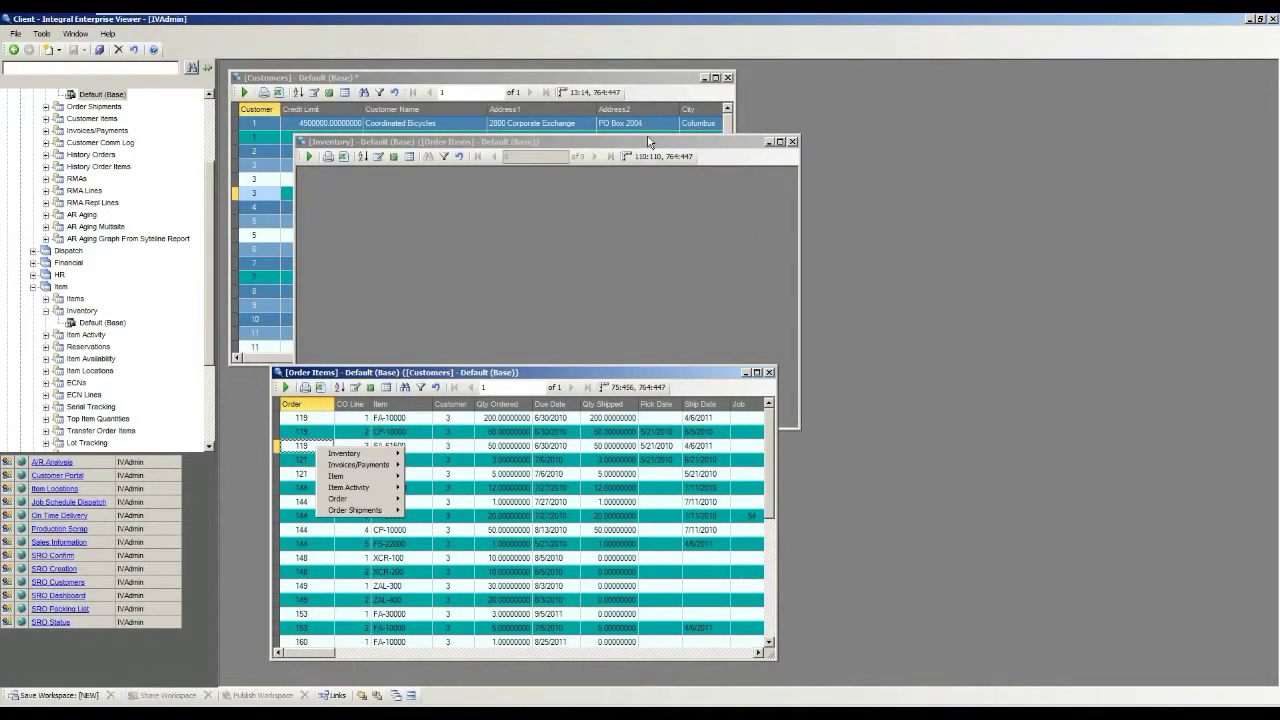
{"action": "left_click_drag", "start_coordinate": [648, 141], "coordinate": [1092, 147]}
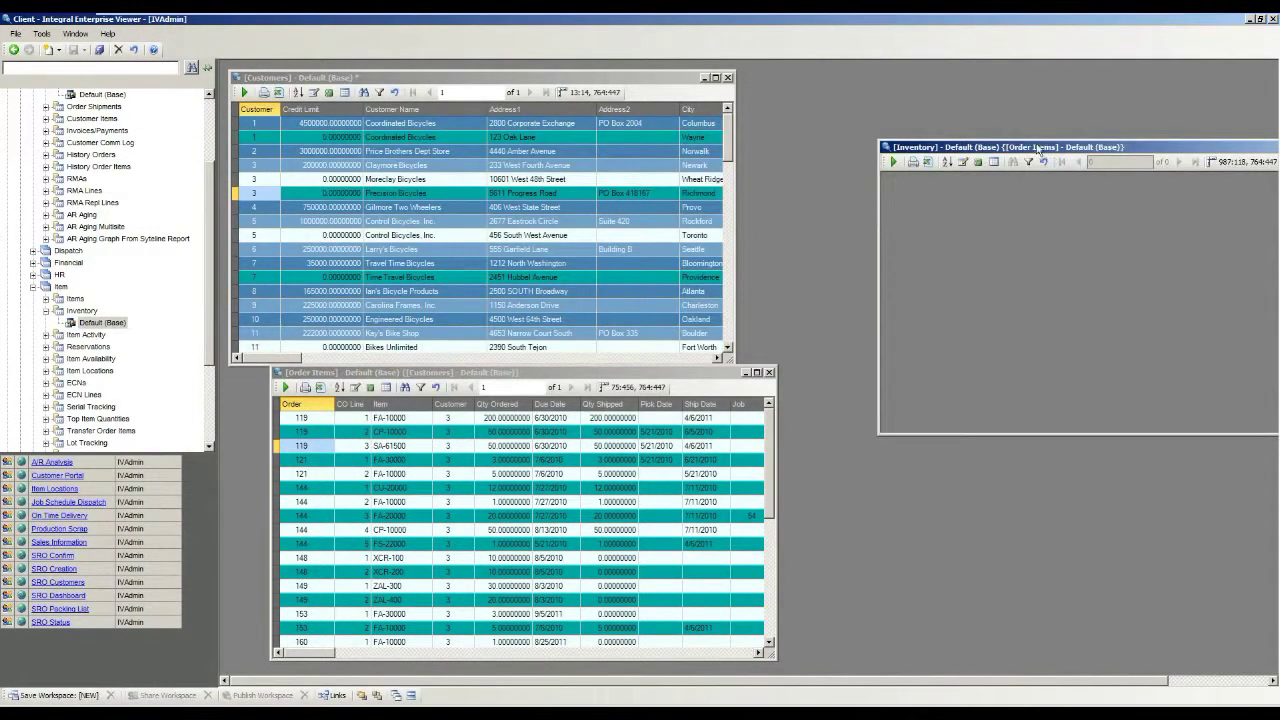
{"action": "left_click_drag", "start_coordinate": [962, 143], "coordinate": [841, 131]}
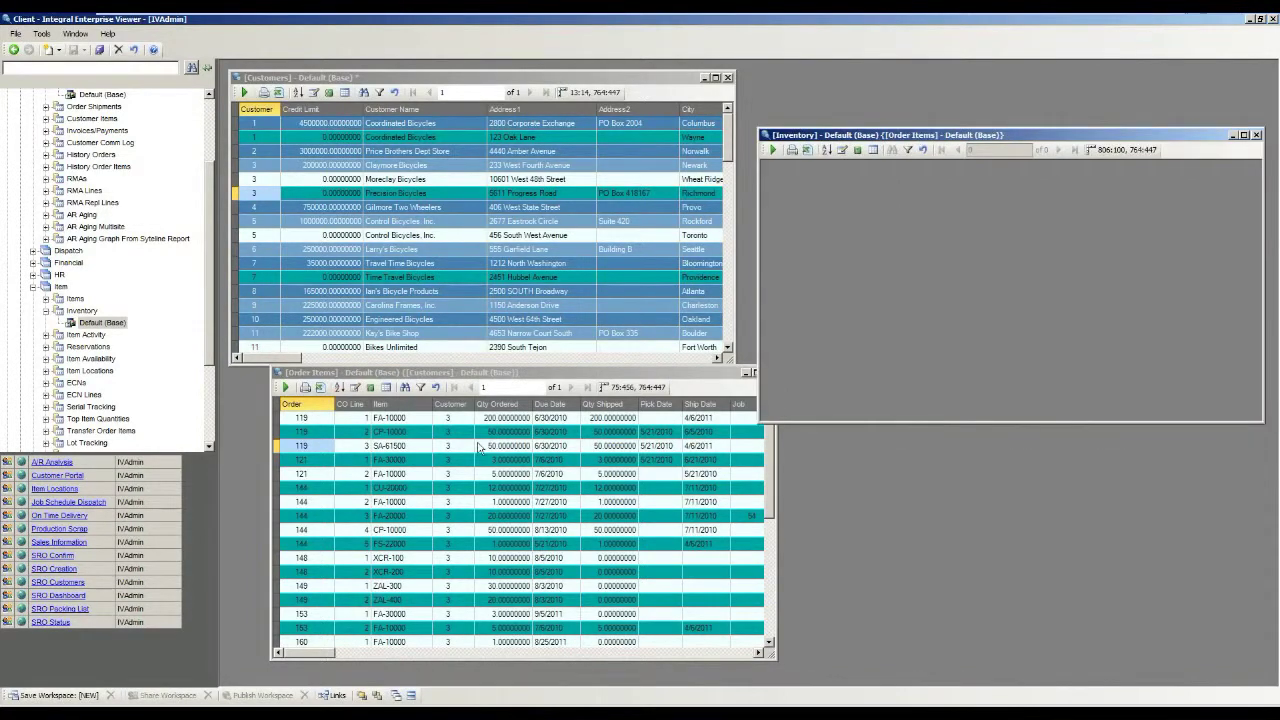
- Select the FA-10000 and CP-10000 order lines to view their linked inventory records
{"action": "left_click", "coordinate": [328, 438]}
{"action": "left_click", "coordinate": [320, 430]}
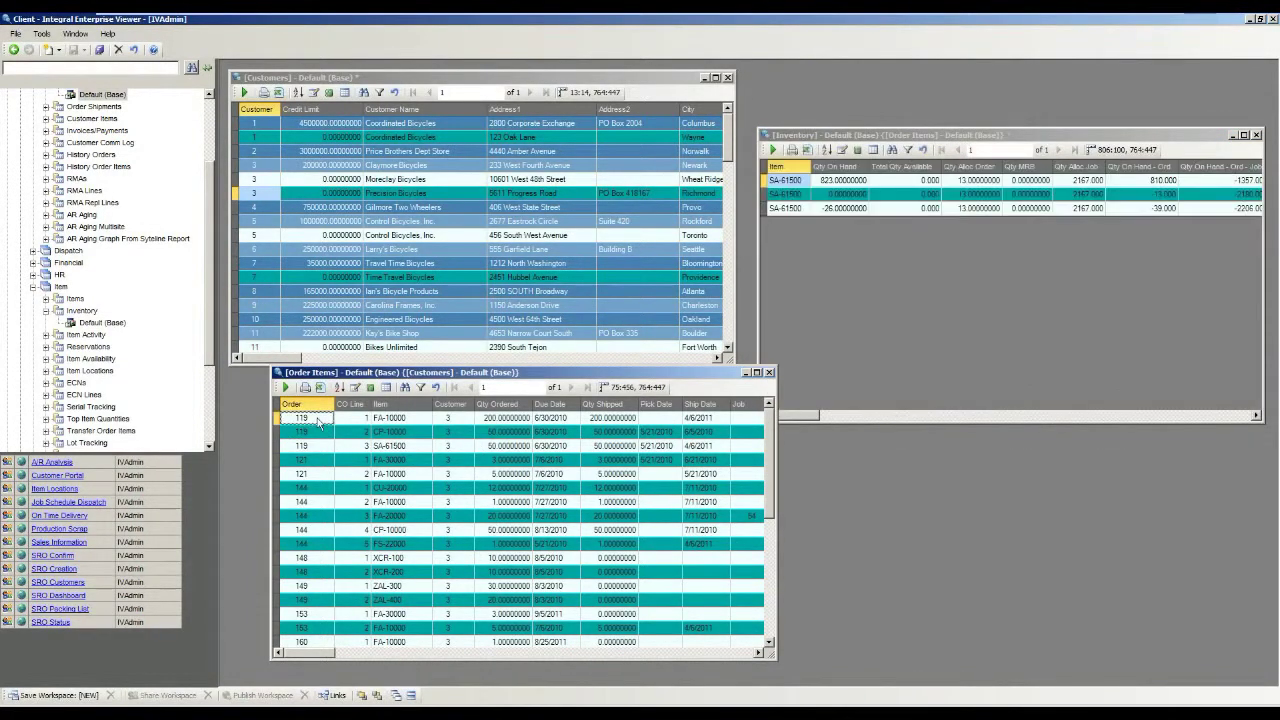
{"action": "left_click", "coordinate": [404, 432]}
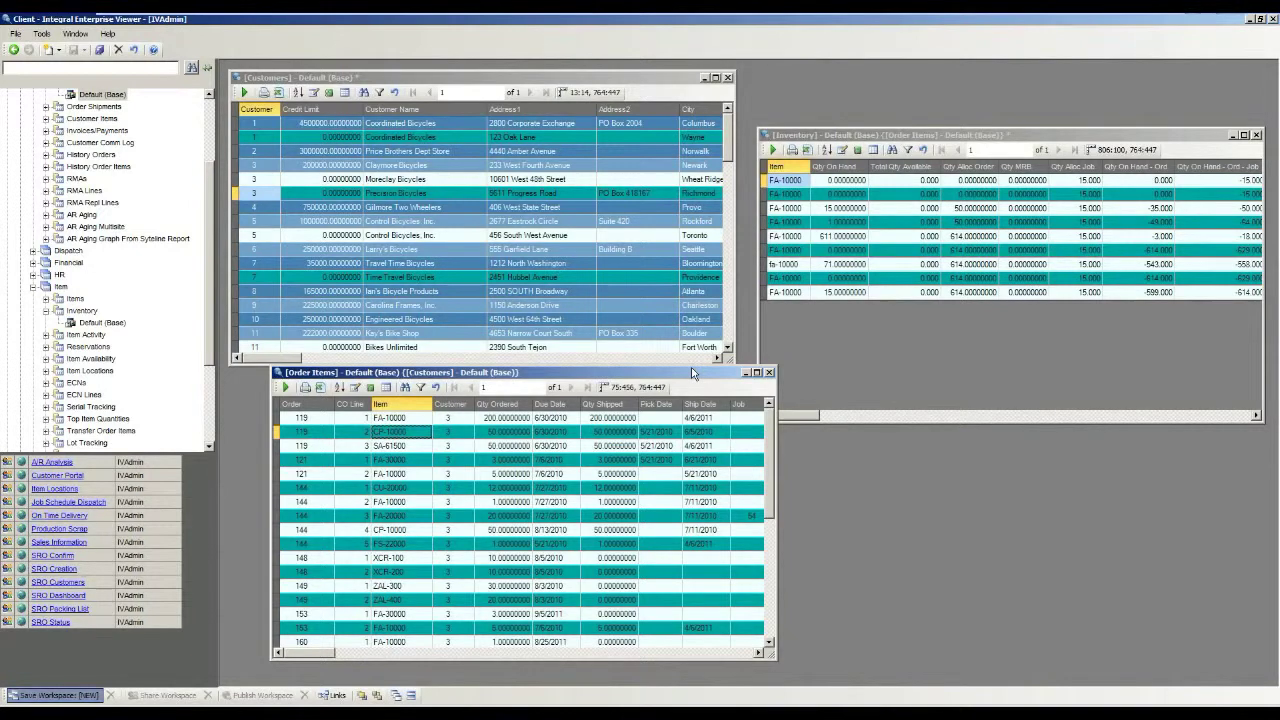
- Save the linked views as a new workspace named Order Items and Inventory
{"action": "left_click", "coordinate": [60, 694]}
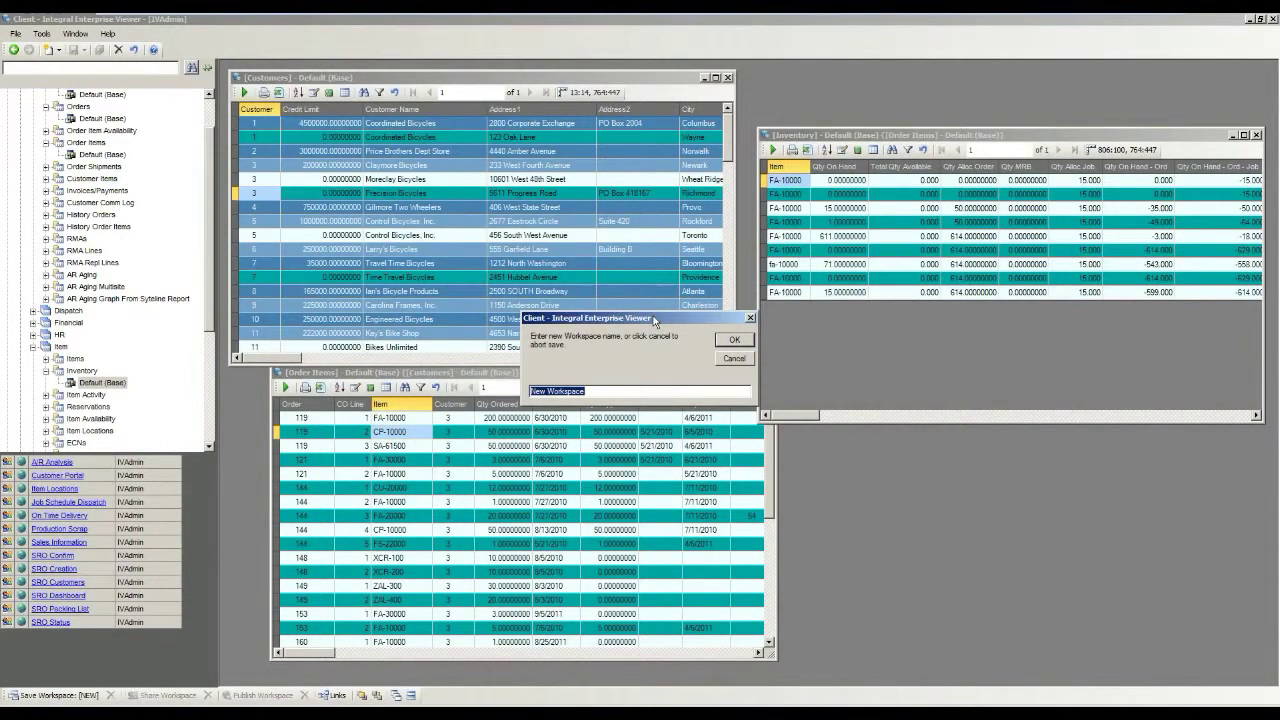
{"action": "type", "text": "Order Items and Inventory"}
{"action": "left_click", "coordinate": [734, 340]}
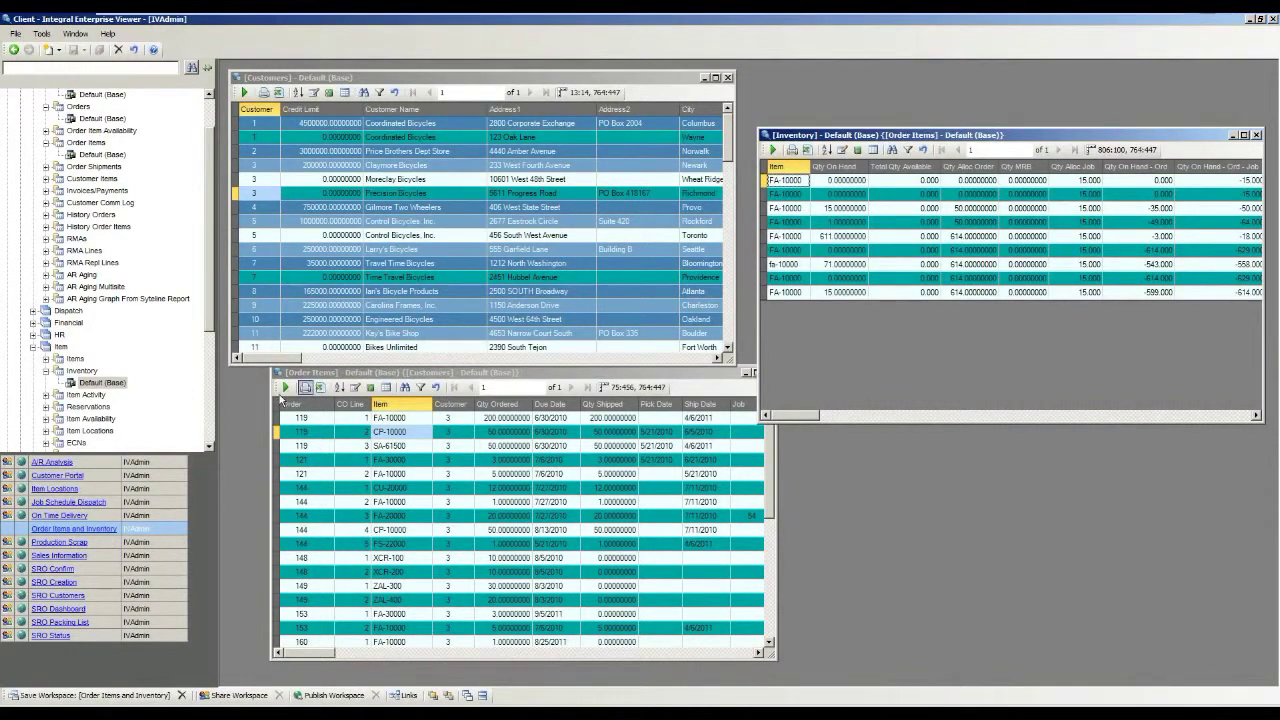
- Open the Order Items and Inventory workspace, run its Customers view and select the TA-30000 order line
{"action": "left_click", "coordinate": [98, 530]}
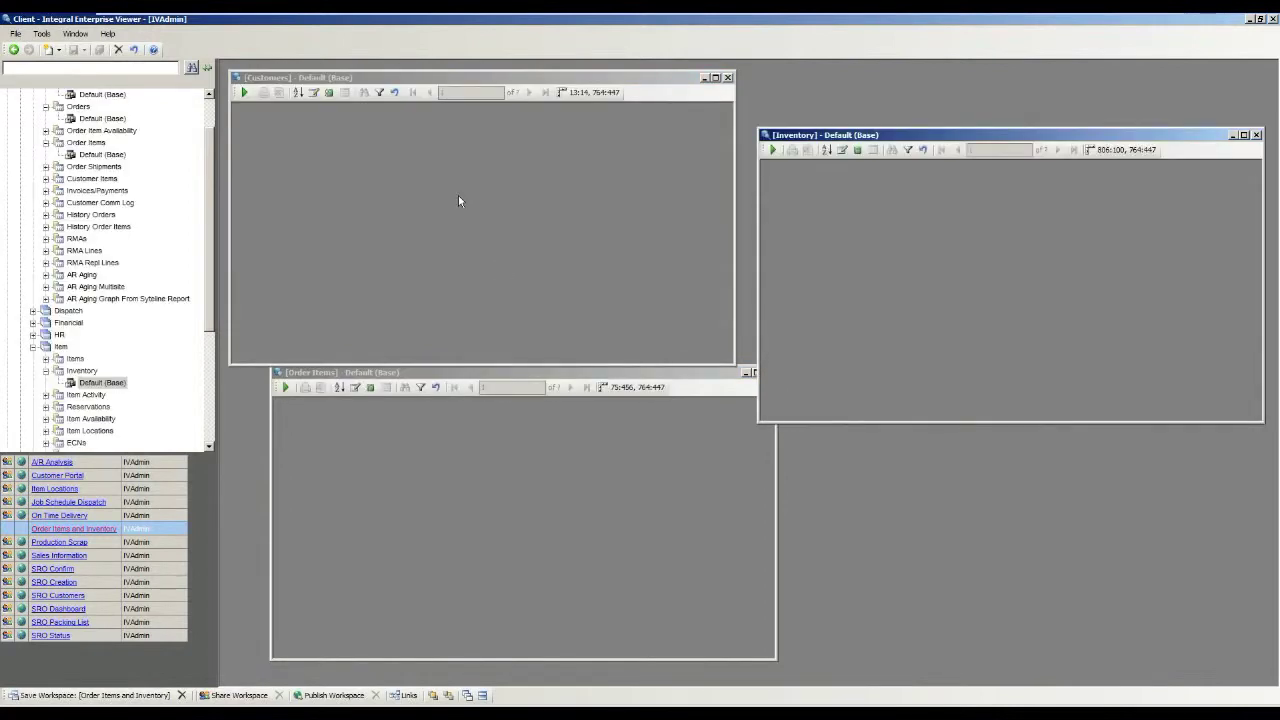
{"action": "left_click", "coordinate": [244, 92]}
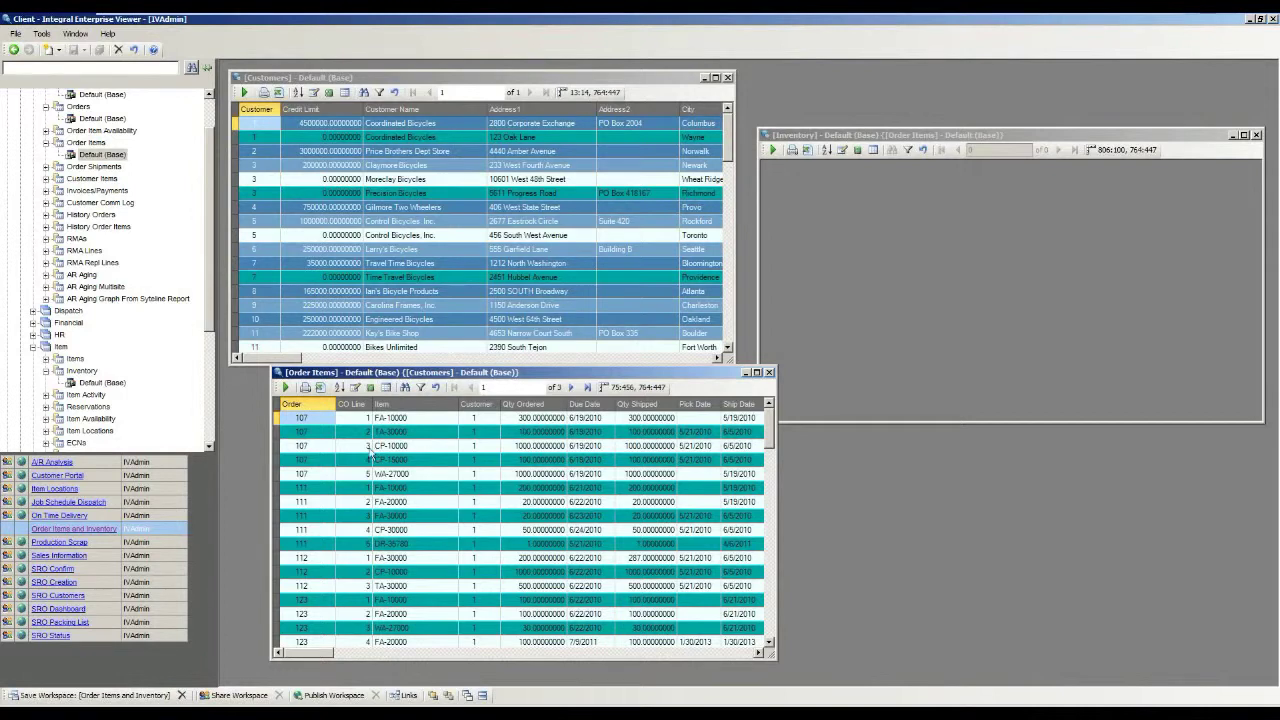
{"action": "left_click", "coordinate": [416, 432]}
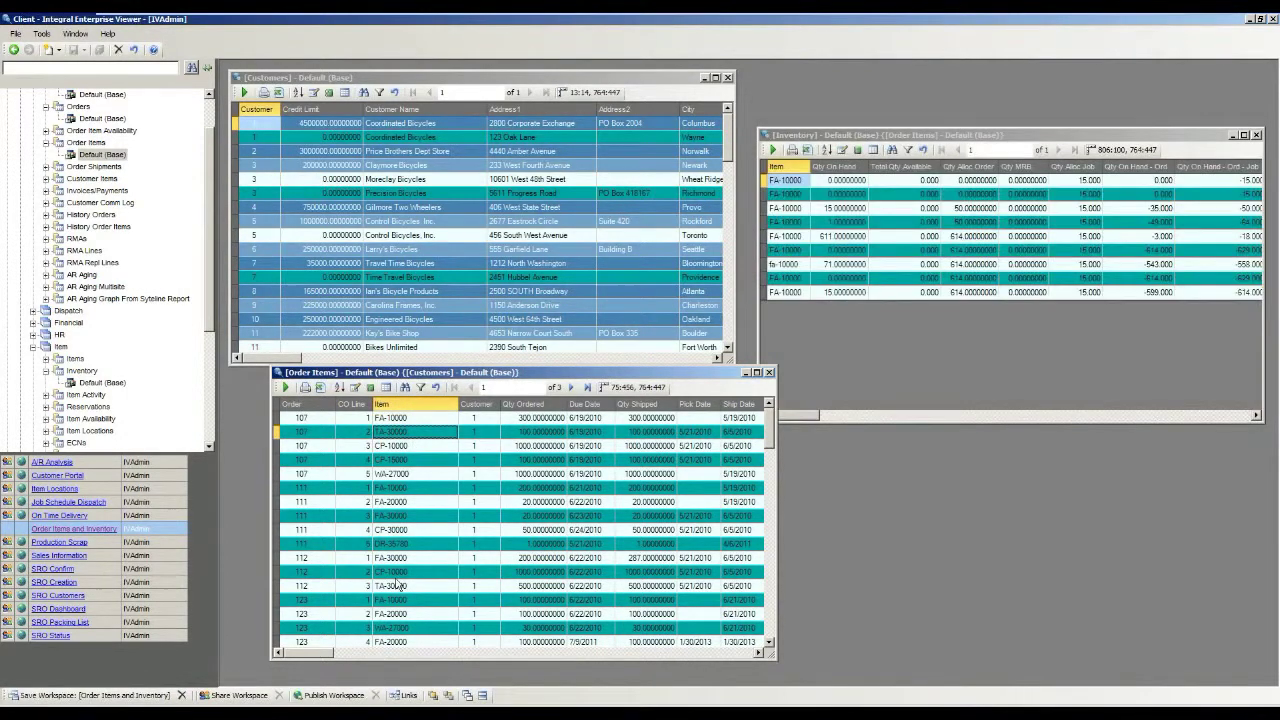
- Share and publish the Order Items and Inventory workspace
{"action": "left_click", "coordinate": [240, 695]}
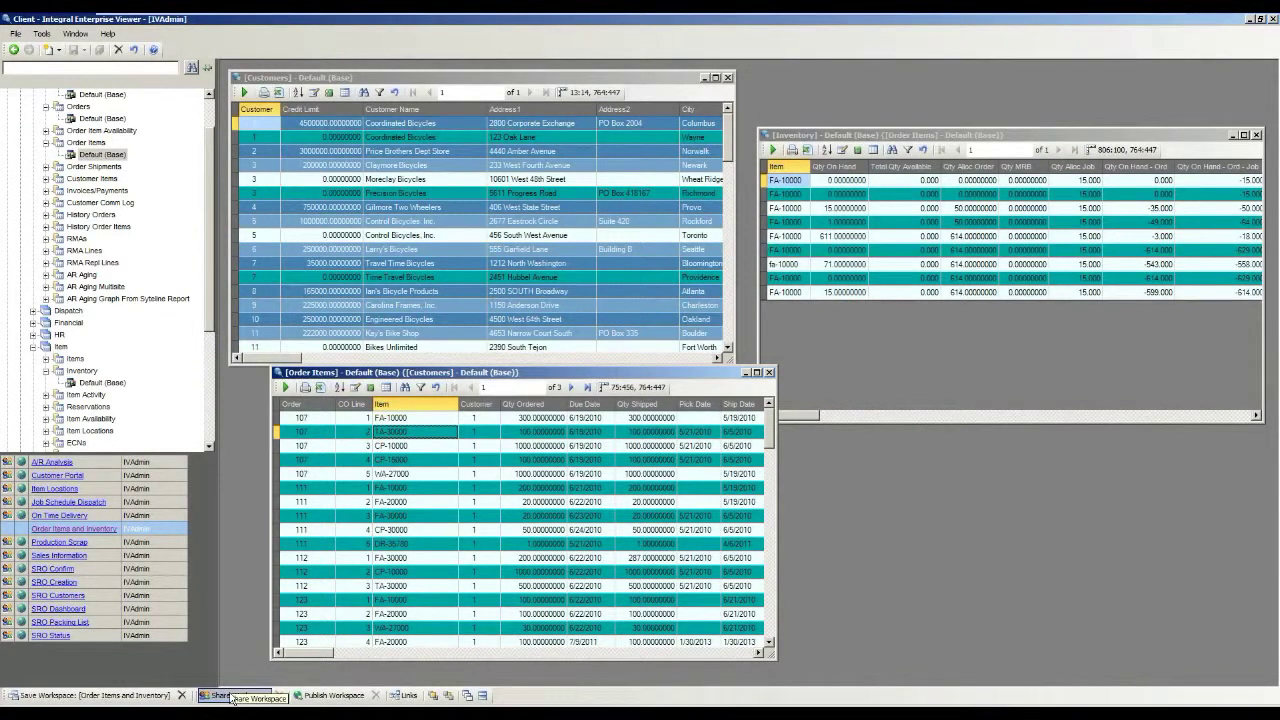
{"action": "left_click", "coordinate": [232, 697]}
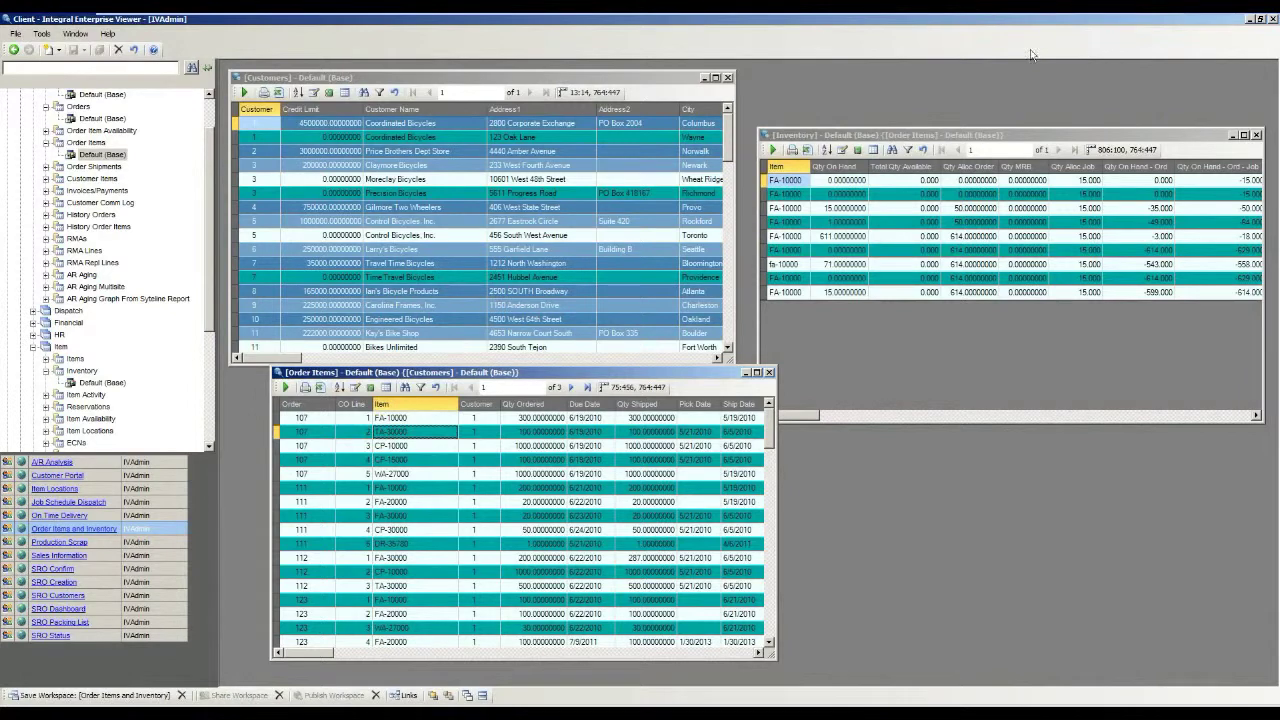
- Edit the Customers view's output report by enlarging the Detail section and moving the Address2 field below Address1
{"action": "left_click", "coordinate": [356, 80]}
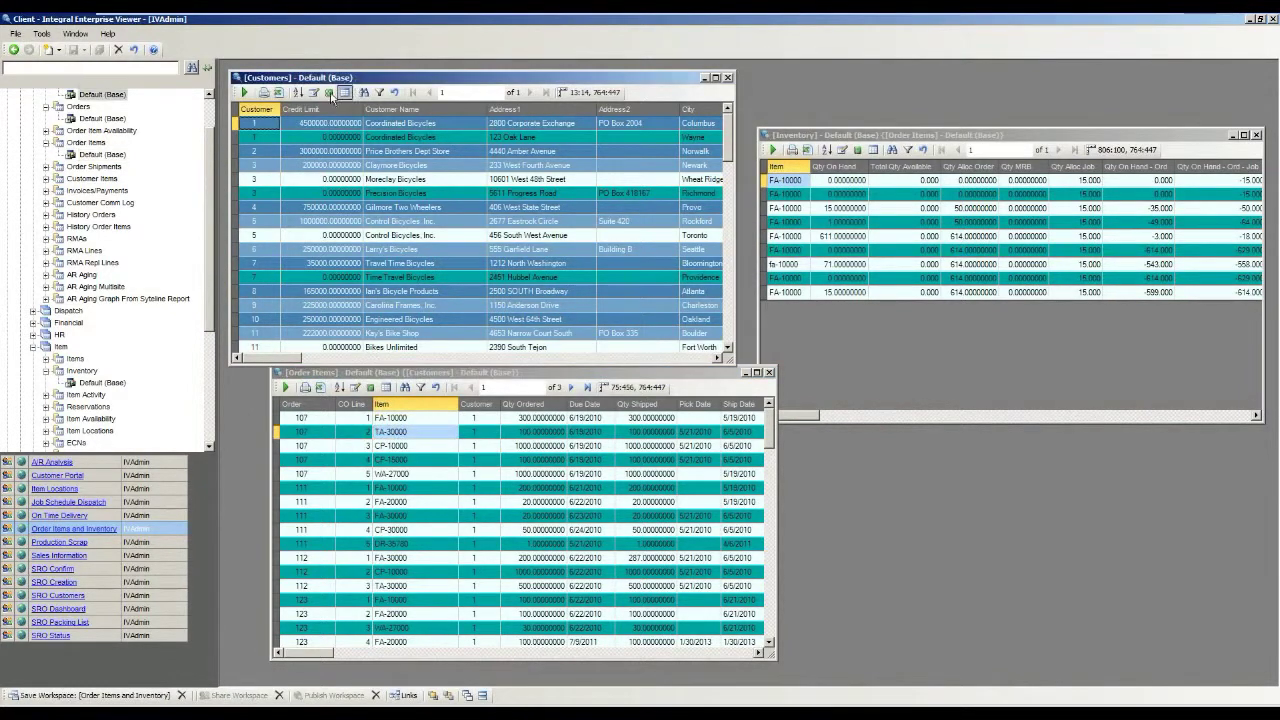
{"action": "left_click", "coordinate": [329, 93]}
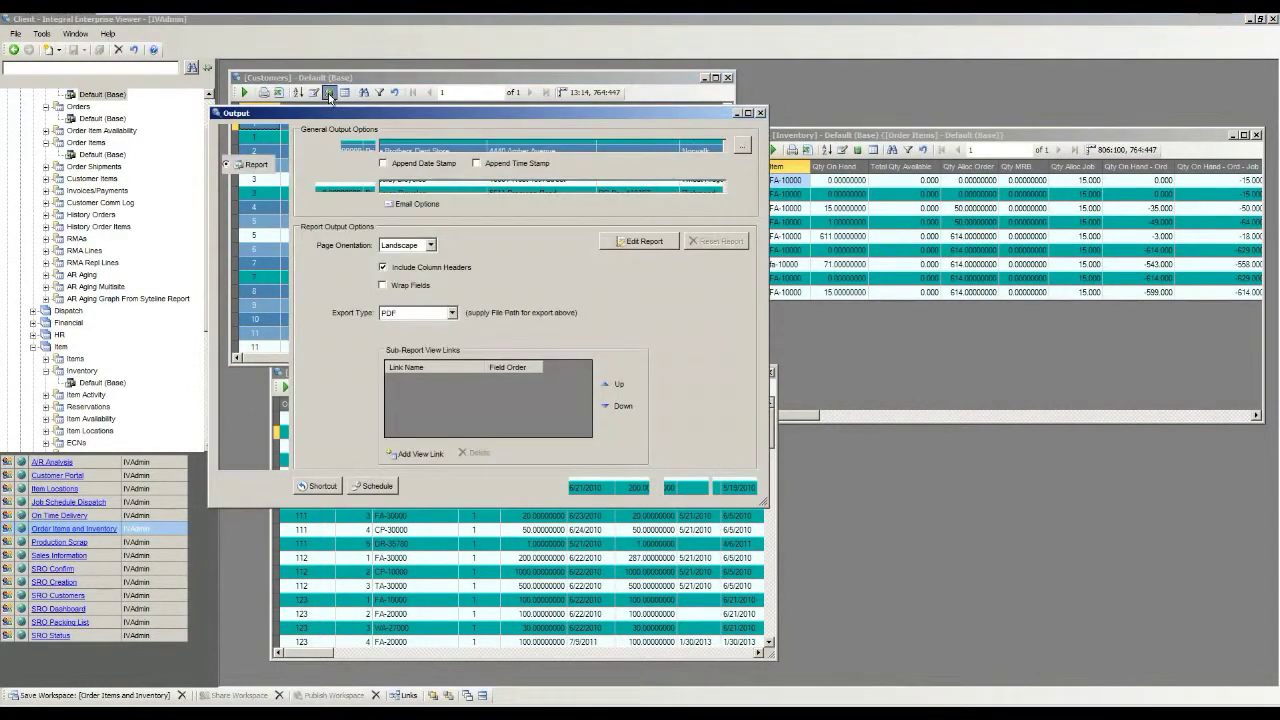
{"action": "mouse_move", "coordinate": [399, 110]}
{"action": "left_mouse_down"}
{"action": "mouse_move", "coordinate": [631, 156]}
{"action": "mouse_move", "coordinate": [580, 168]}
{"action": "left_mouse_up"}
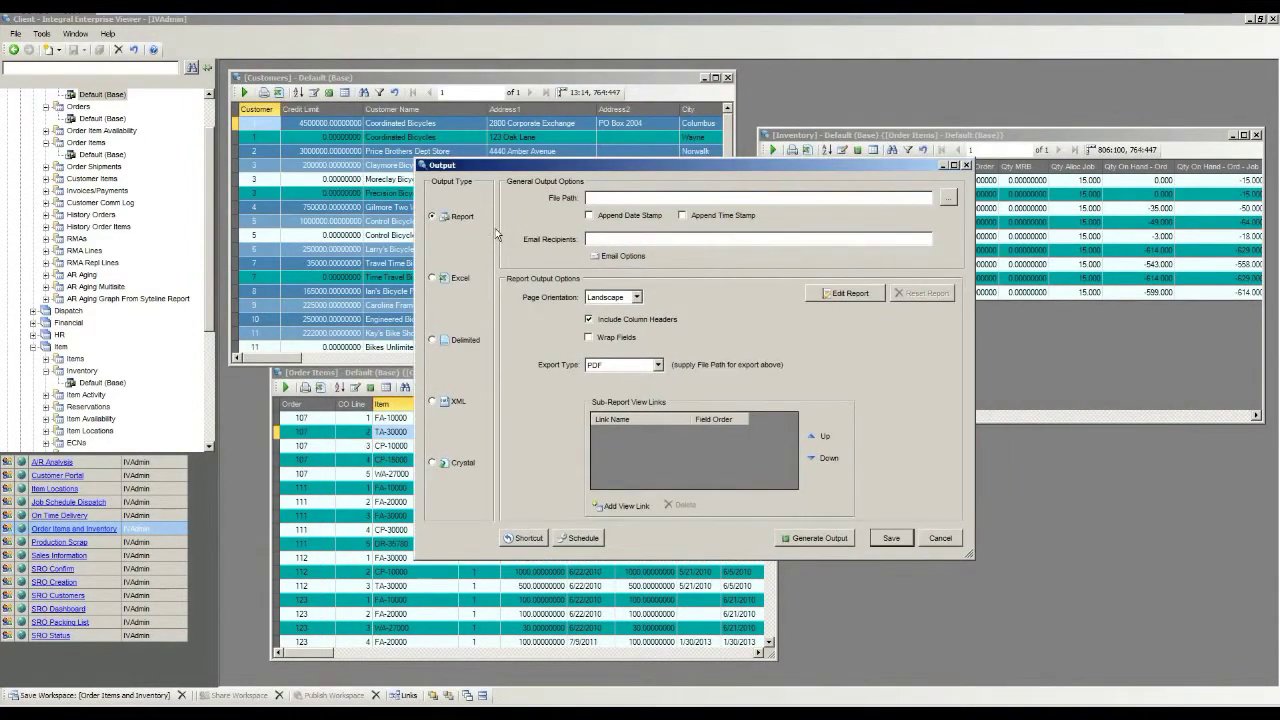
{"action": "left_click", "coordinate": [862, 297]}
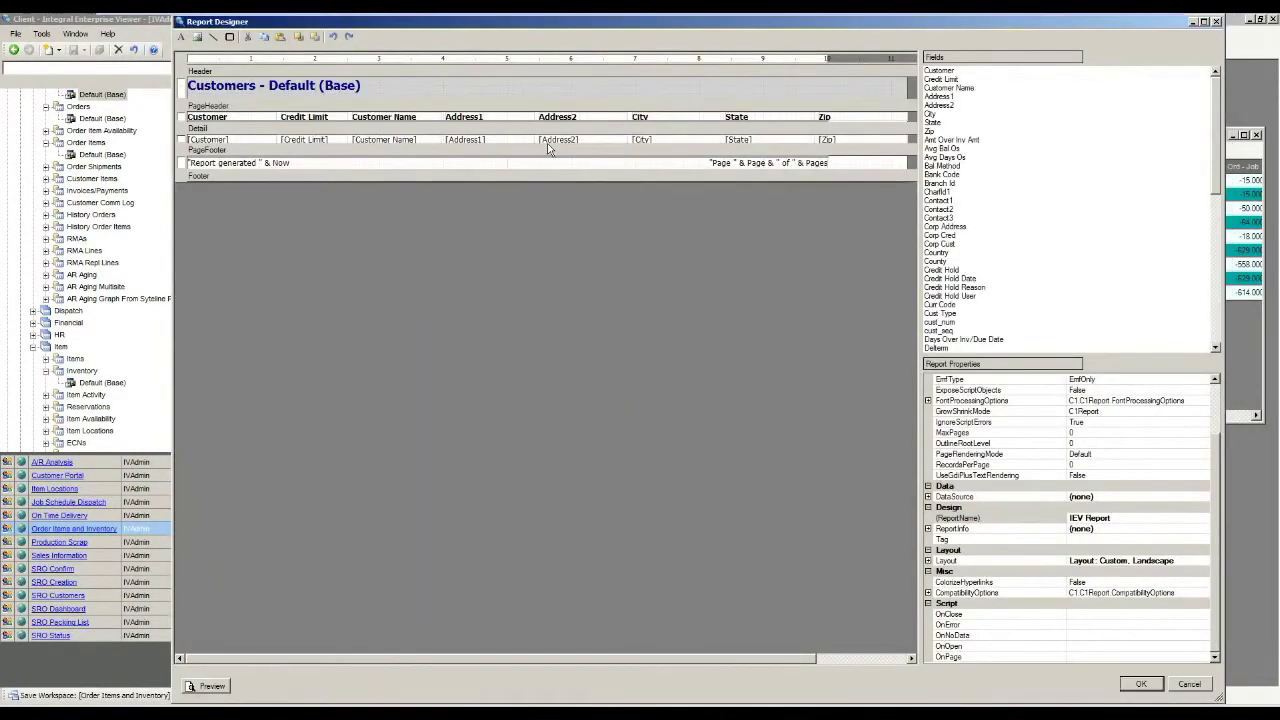
{"action": "left_click", "coordinate": [548, 142]}
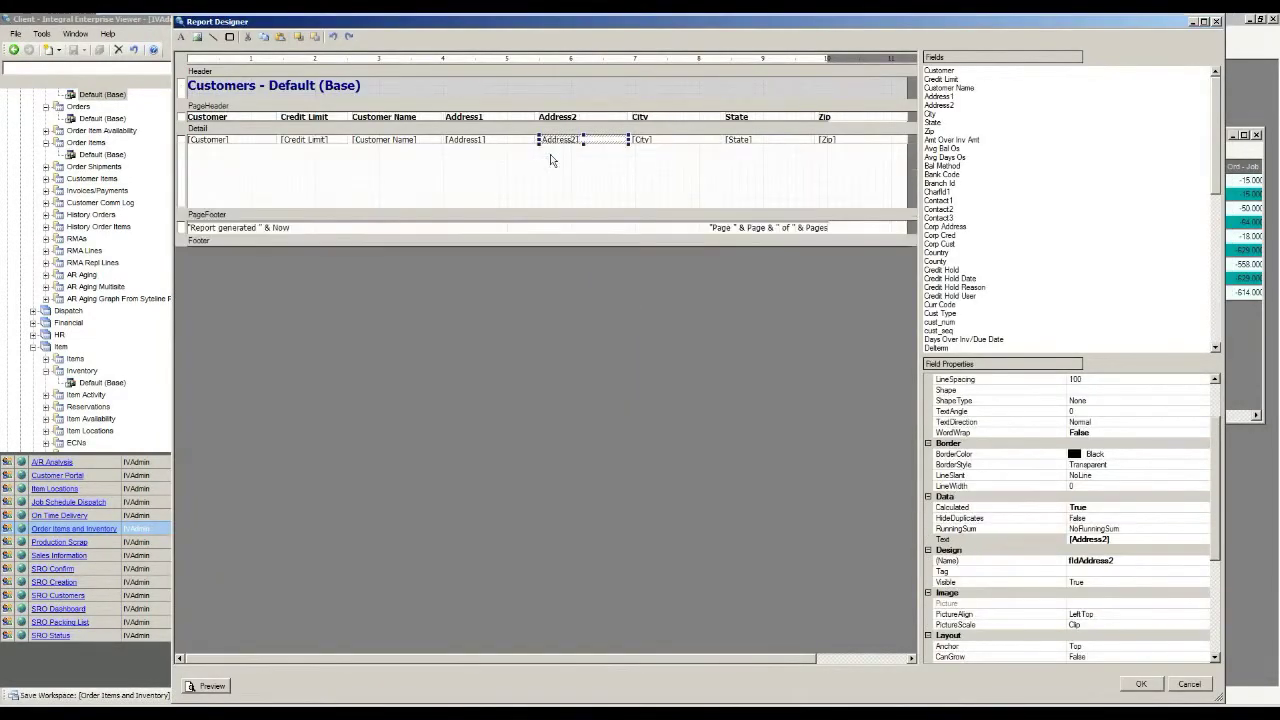
{"action": "left_click_drag", "start_coordinate": [558, 142], "coordinate": [457, 181]}
{"action": "left_click", "coordinate": [1152, 685]}
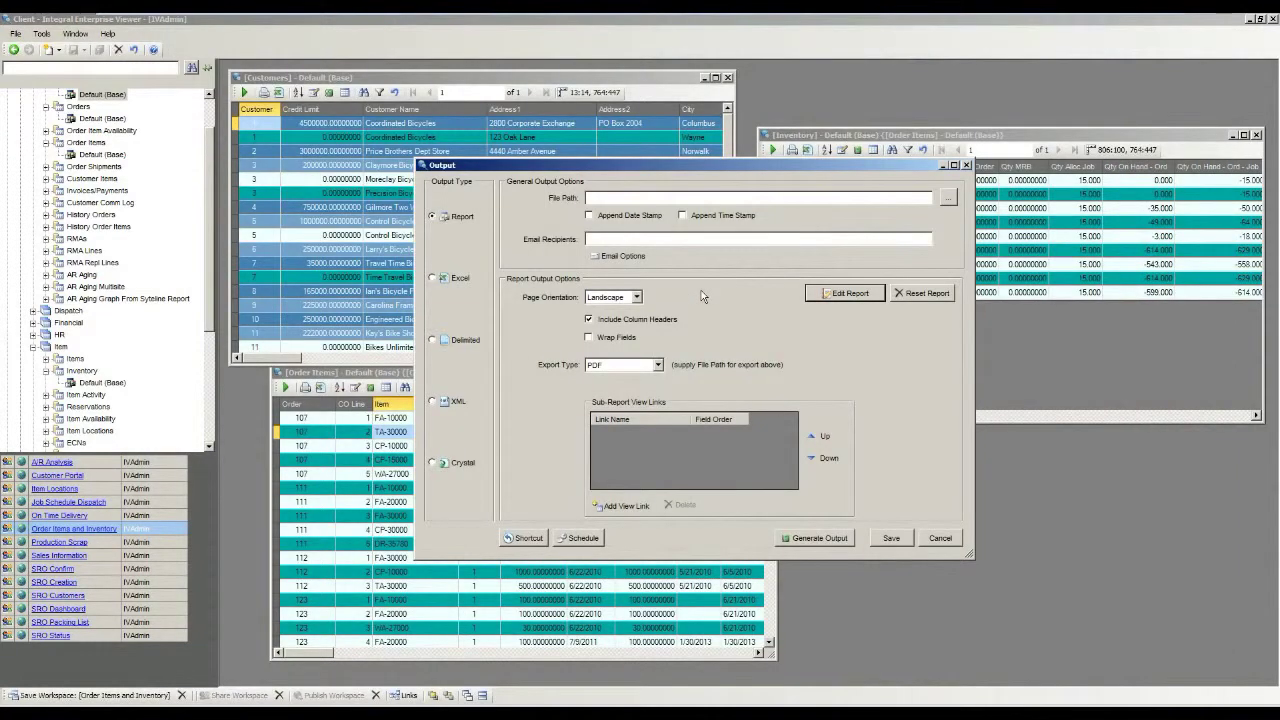
- Examine the Excel, Delimited, XML and Crystal output types for the Customers view
{"action": "left_click", "coordinate": [452, 281]}
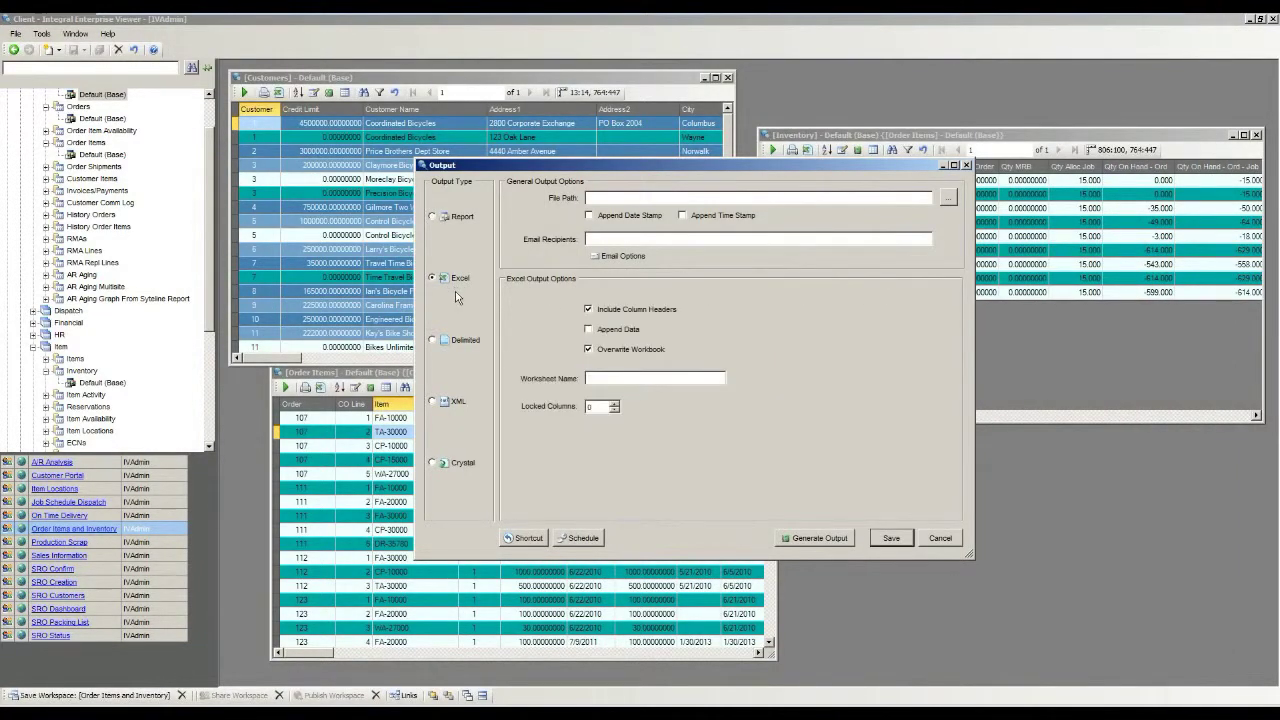
{"action": "left_click", "coordinate": [469, 346]}
{"action": "left_click", "coordinate": [458, 402]}
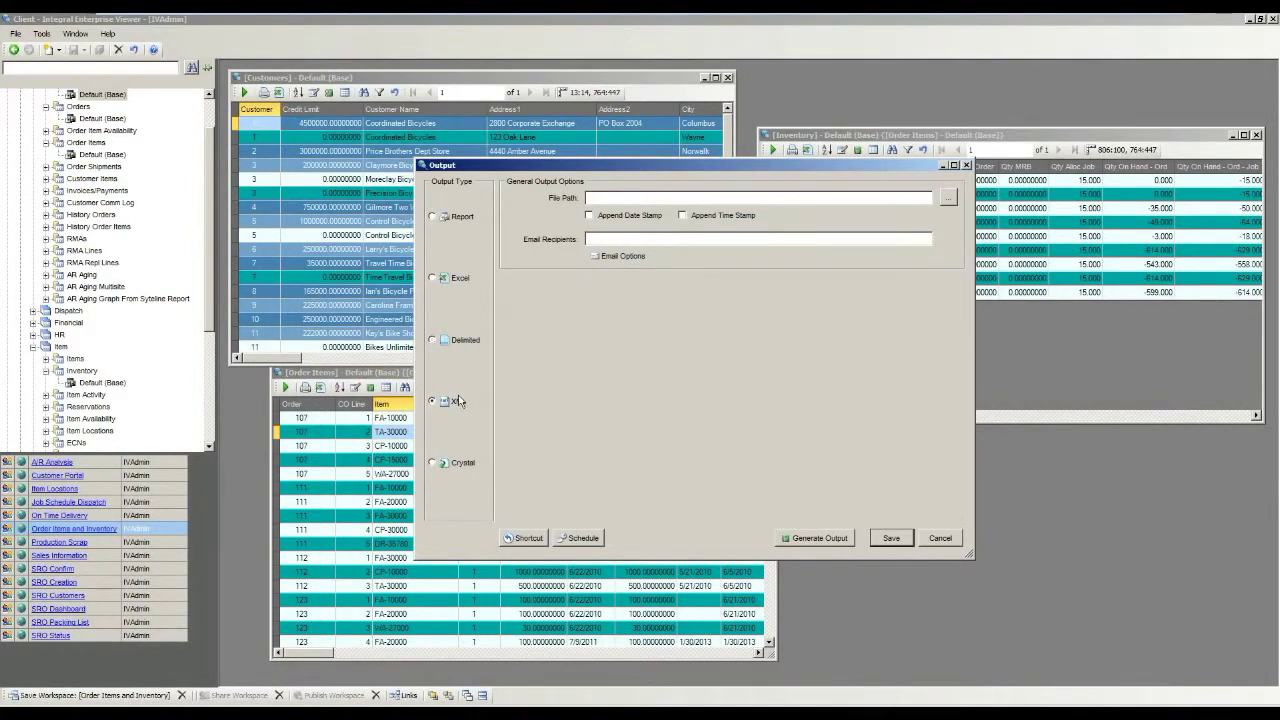
{"action": "left_click", "coordinate": [458, 463]}
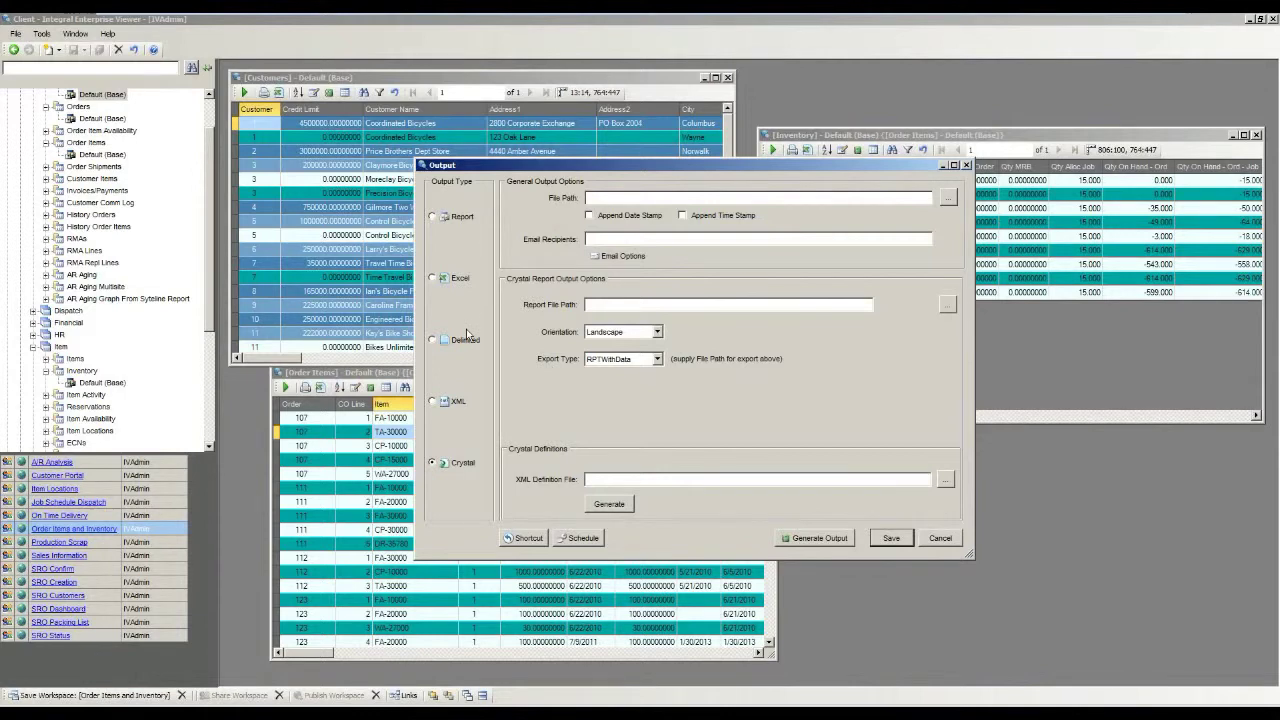
- Examine the report scheduling options for the Customers view's output, including the one-time setting and the repeat interval choices
{"action": "left_click", "coordinate": [460, 218]}
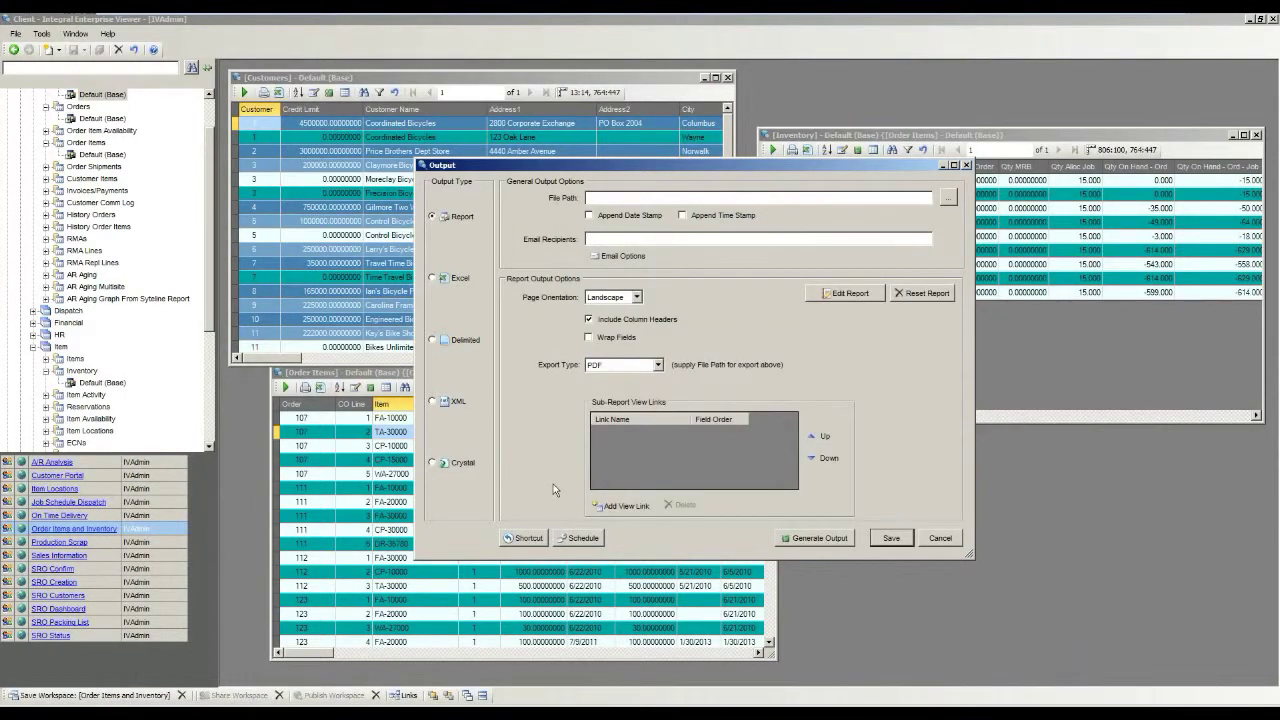
{"action": "left_click", "coordinate": [570, 538]}
{"action": "left_click", "coordinate": [738, 404]}
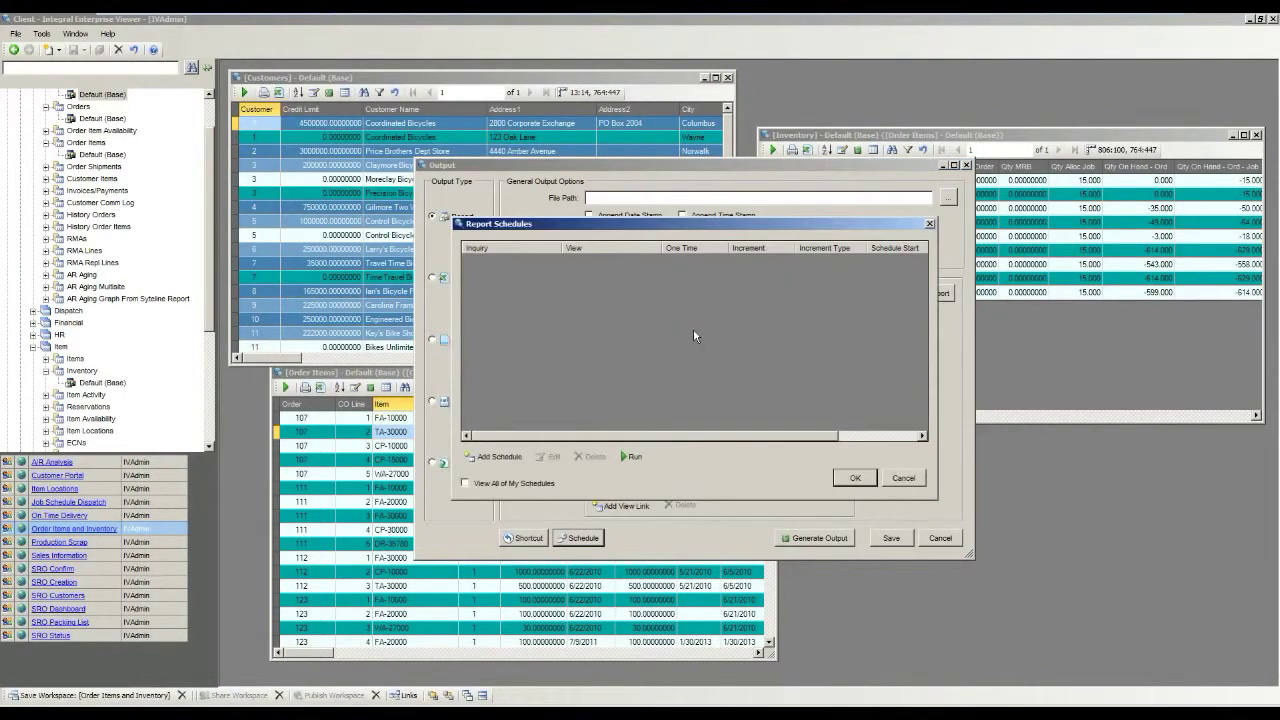
{"action": "left_click", "coordinate": [500, 457]}
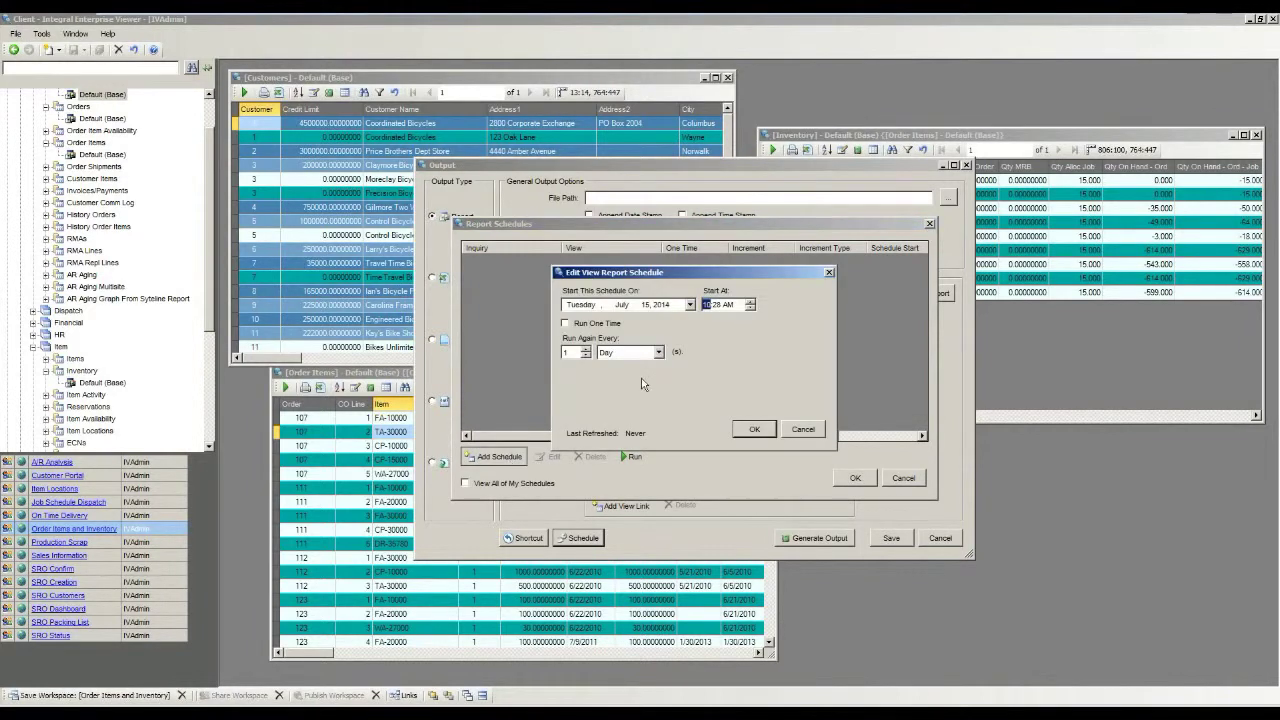
{"action": "left_click", "coordinate": [597, 325]}
{"action": "left_click", "coordinate": [597, 325]}
{"action": "left_click", "coordinate": [648, 356]}
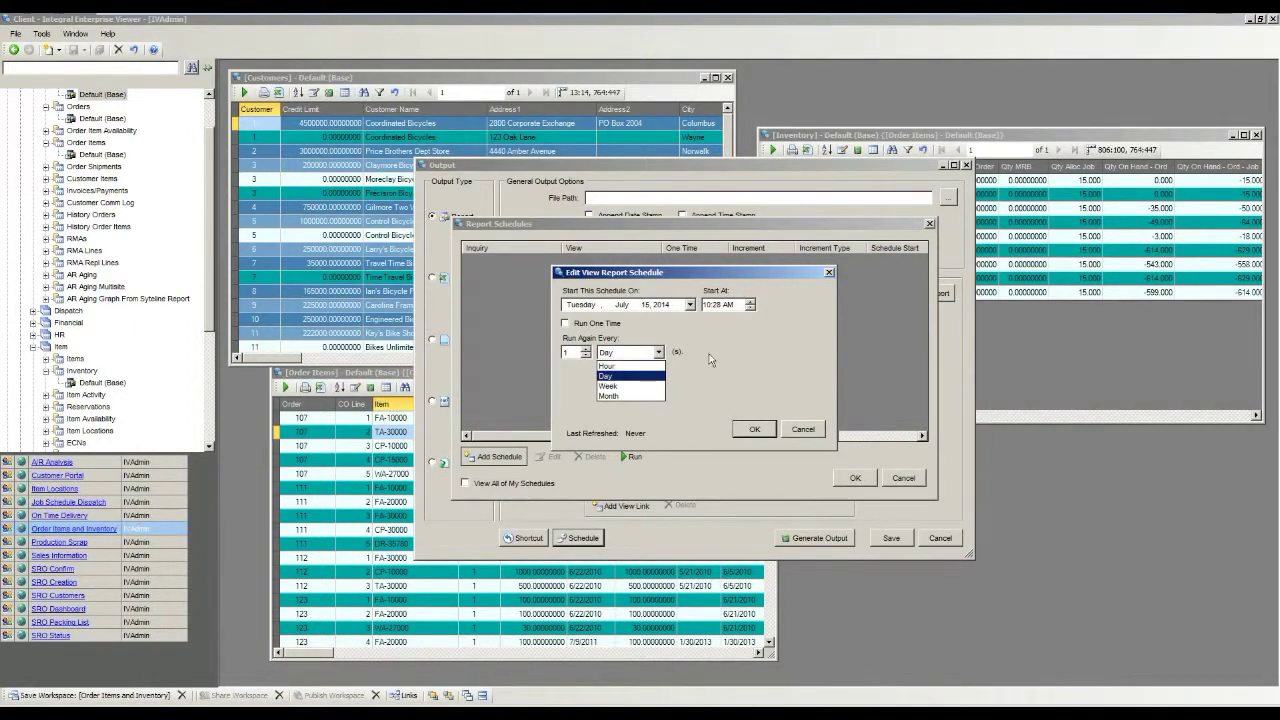
{"action": "left_click", "coordinate": [790, 357]}
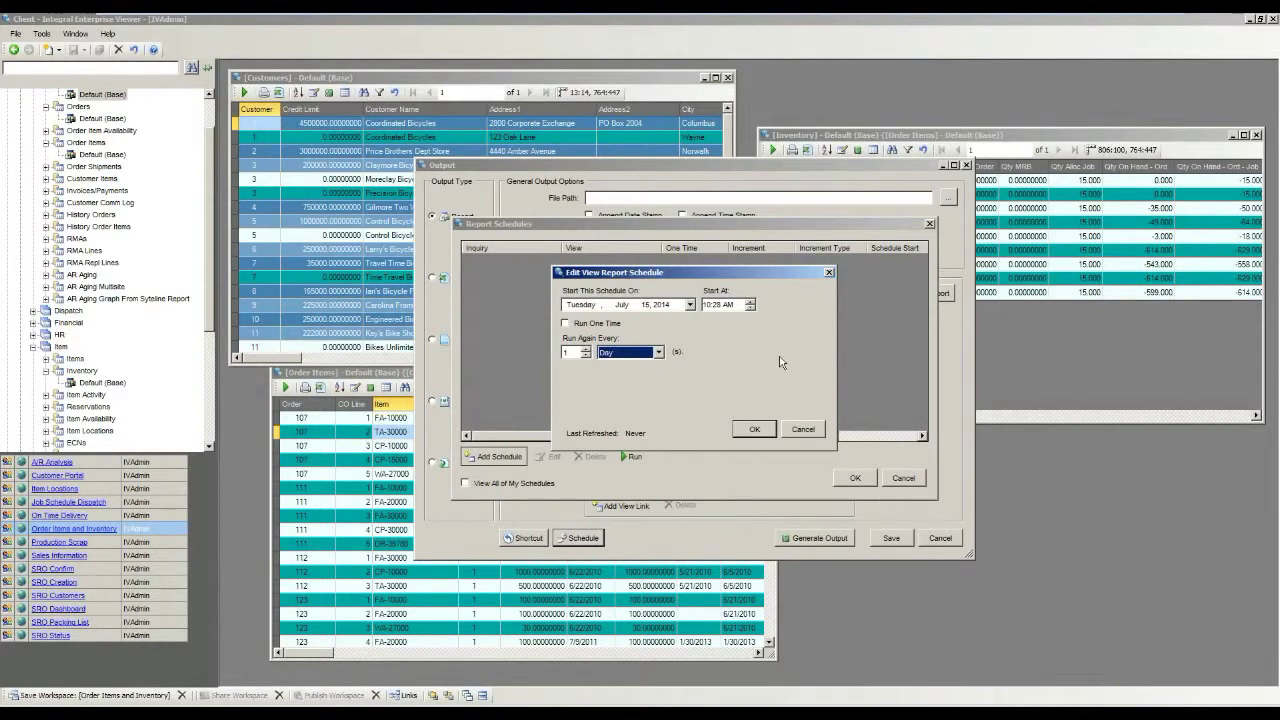
{"action": "left_click", "coordinate": [808, 433]}
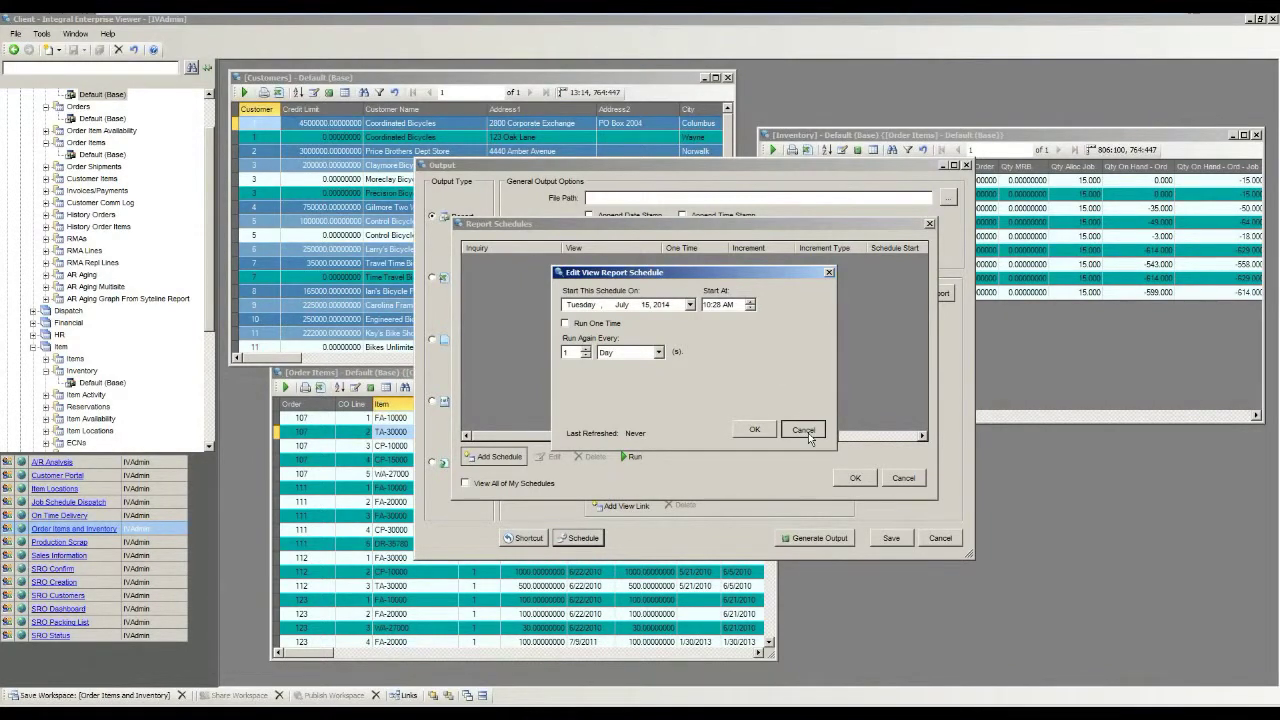
{"action": "left_click", "coordinate": [806, 432]}
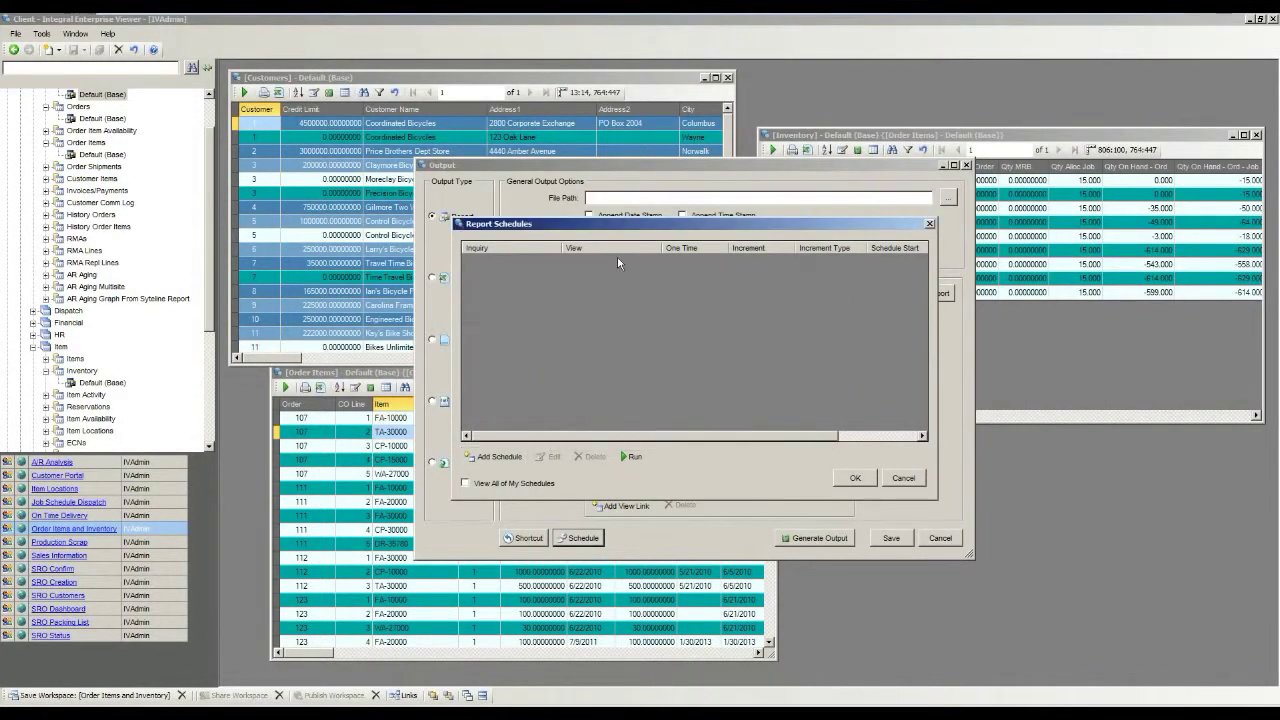
{"action": "left_click", "coordinate": [903, 478]}
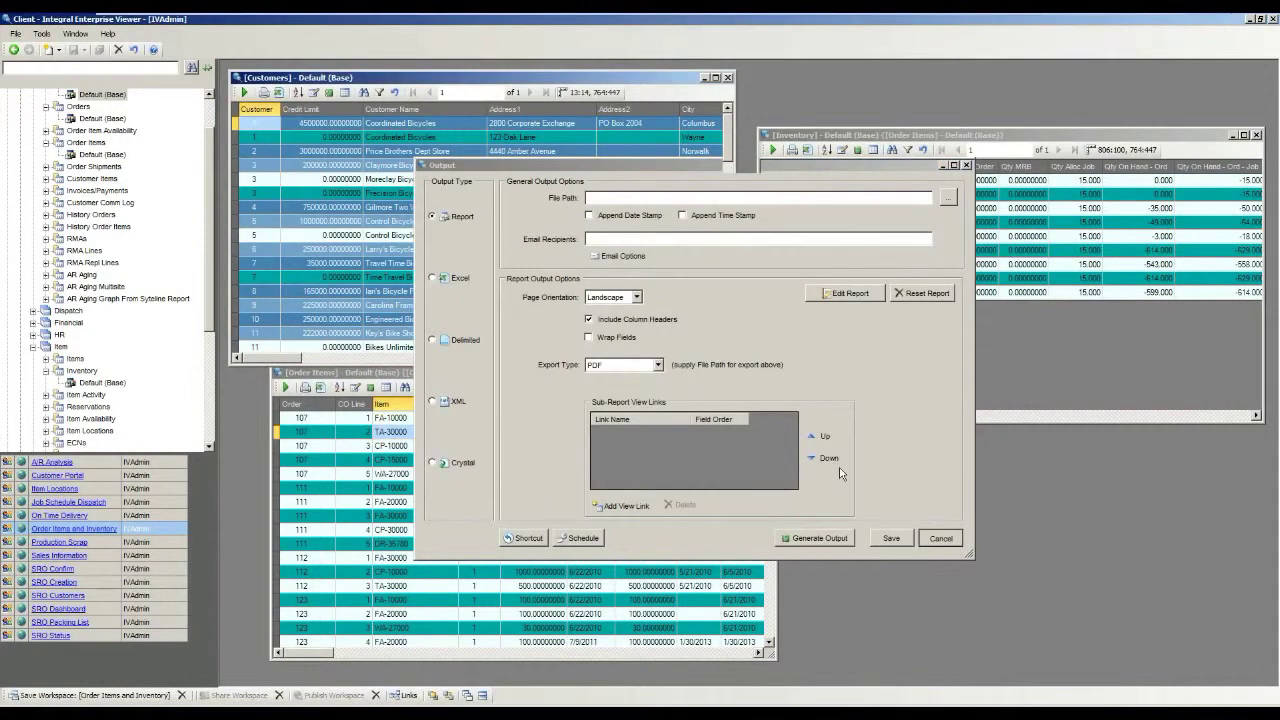
{"action": "left_click", "coordinate": [945, 540]}
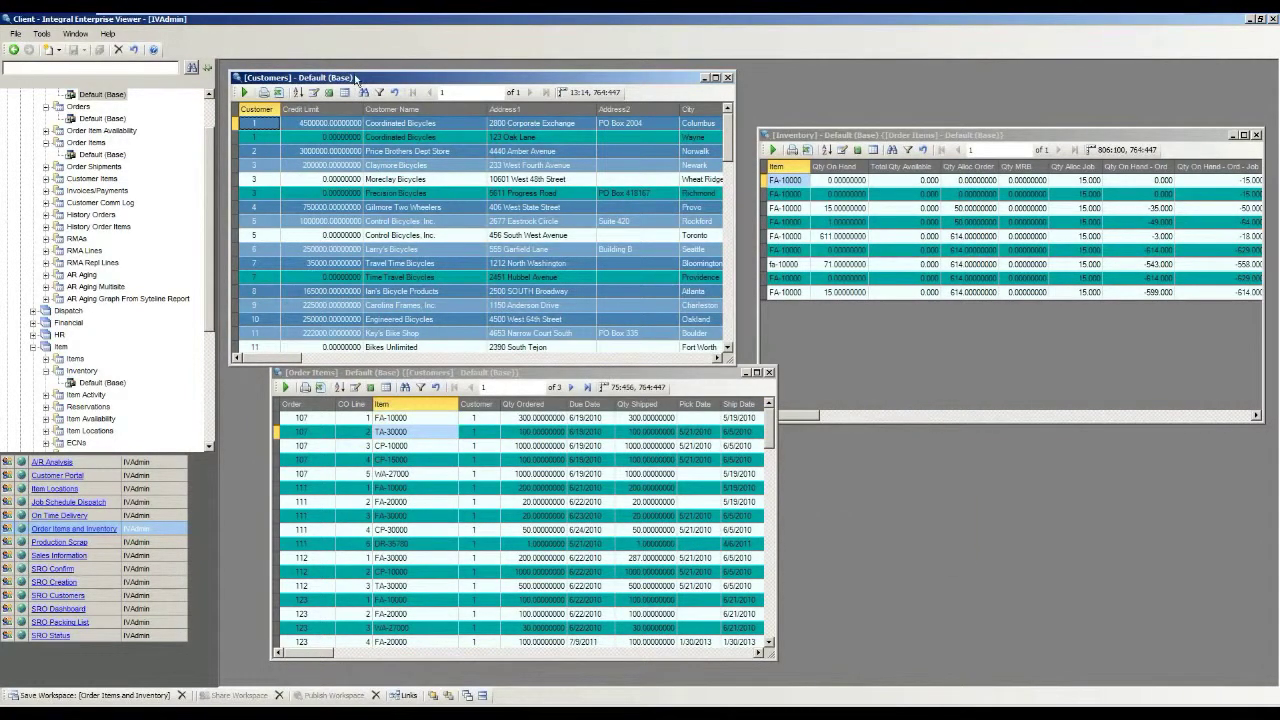
- Close Developer and switch to IEV Web in the browser
{"action": "left_click_drag", "start_coordinate": [353, 78], "coordinate": [381, 75]}
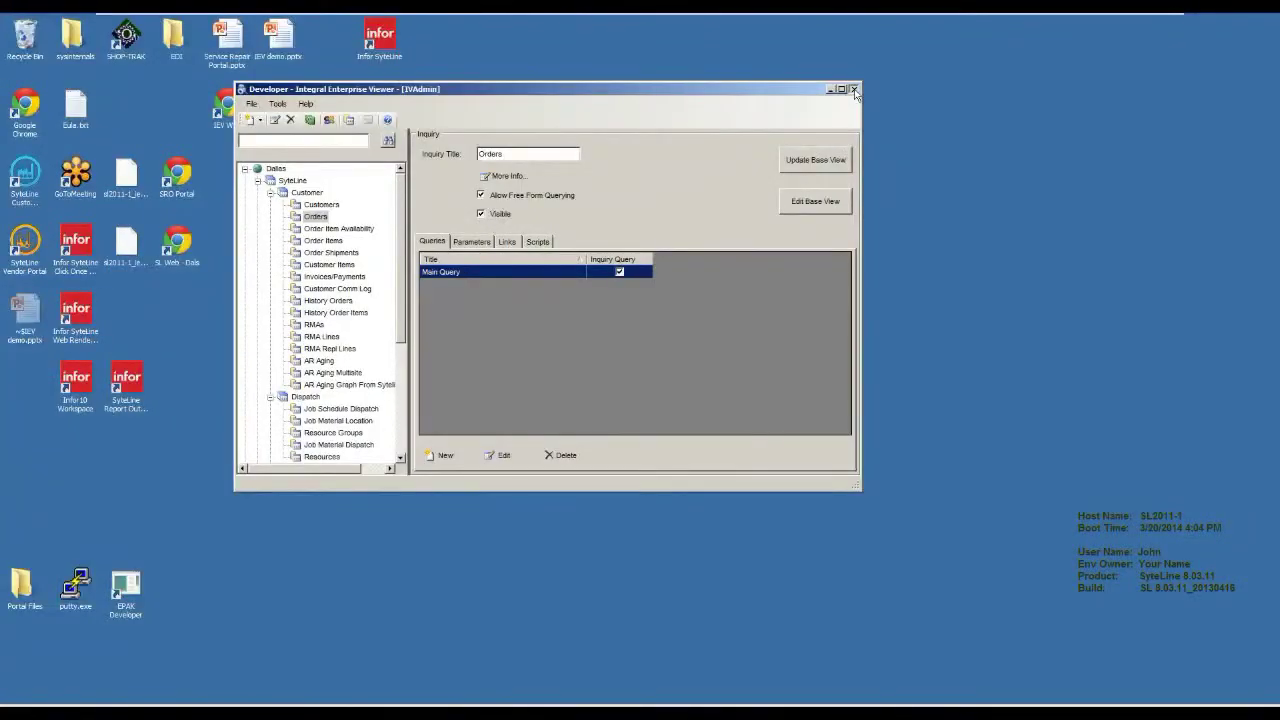
{"action": "left_click", "coordinate": [853, 89]}
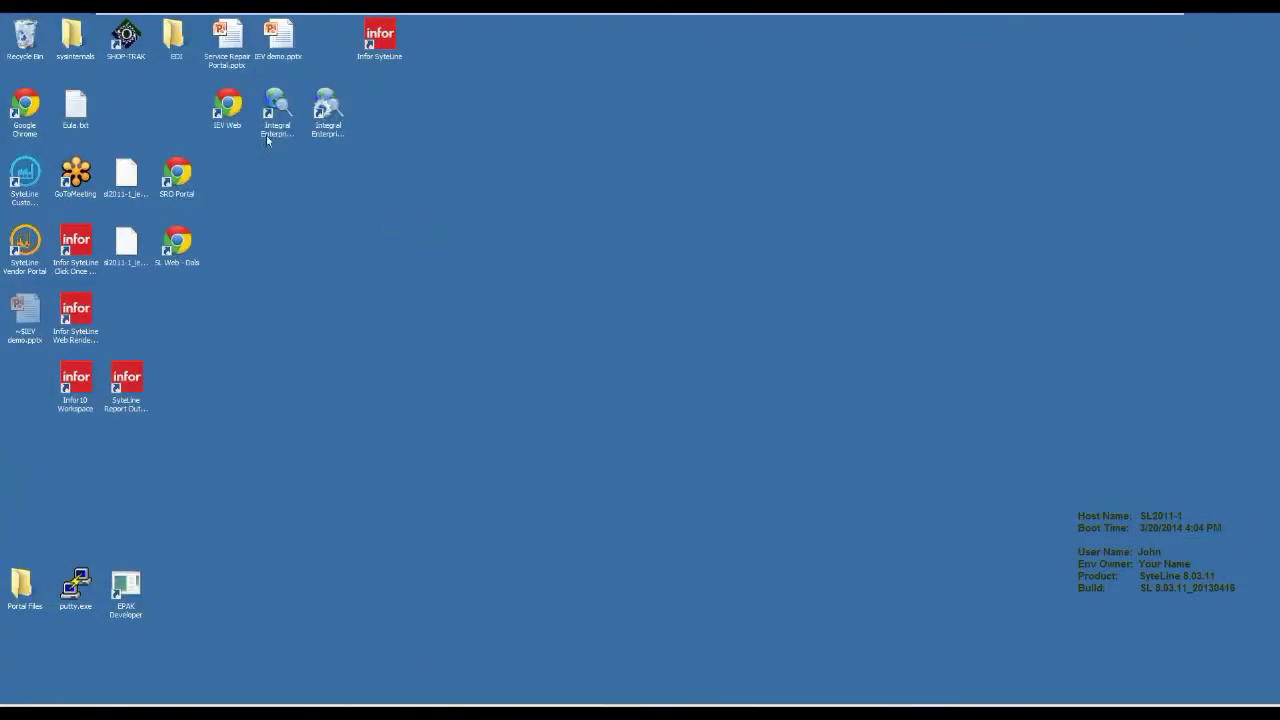
{"action": "double_click", "coordinate": [227, 105]}
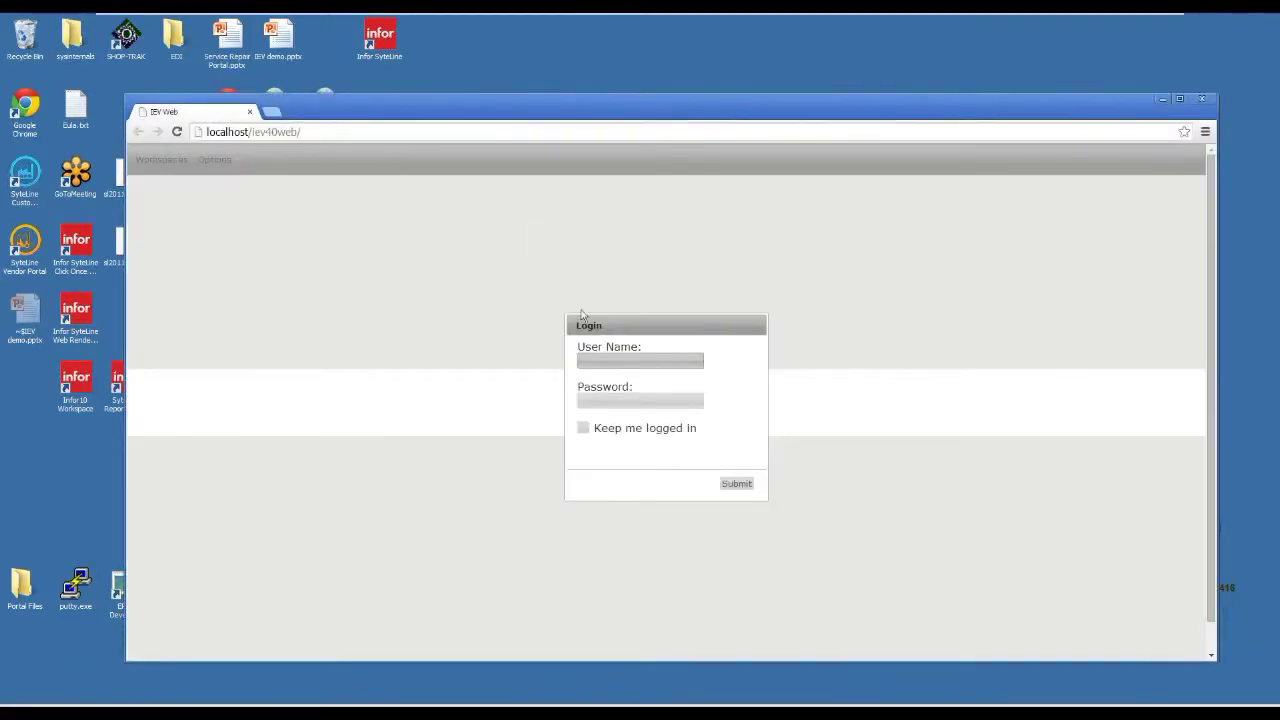
- Log in to IEV Web with the user name and the account password
{"action": "left_click", "coordinate": [617, 360]}
{"action": "type", "text": "IVAdmin"}
{"action": "key", "text": "Tab"}
{"action": "type", "text": "*******"}
{"action": "left_click", "coordinate": [736, 484]}
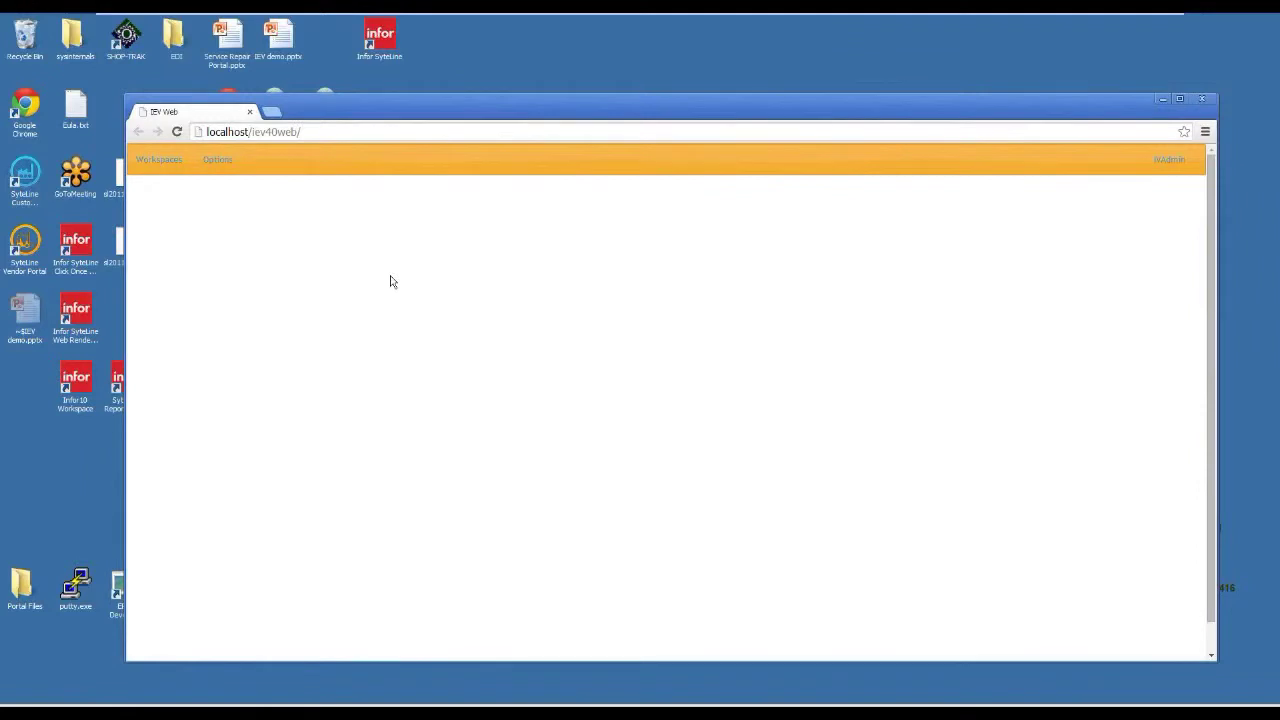
- Open the Order Items and Inventory workspace in IEV Web
{"action": "left_click", "coordinate": [179, 166]}
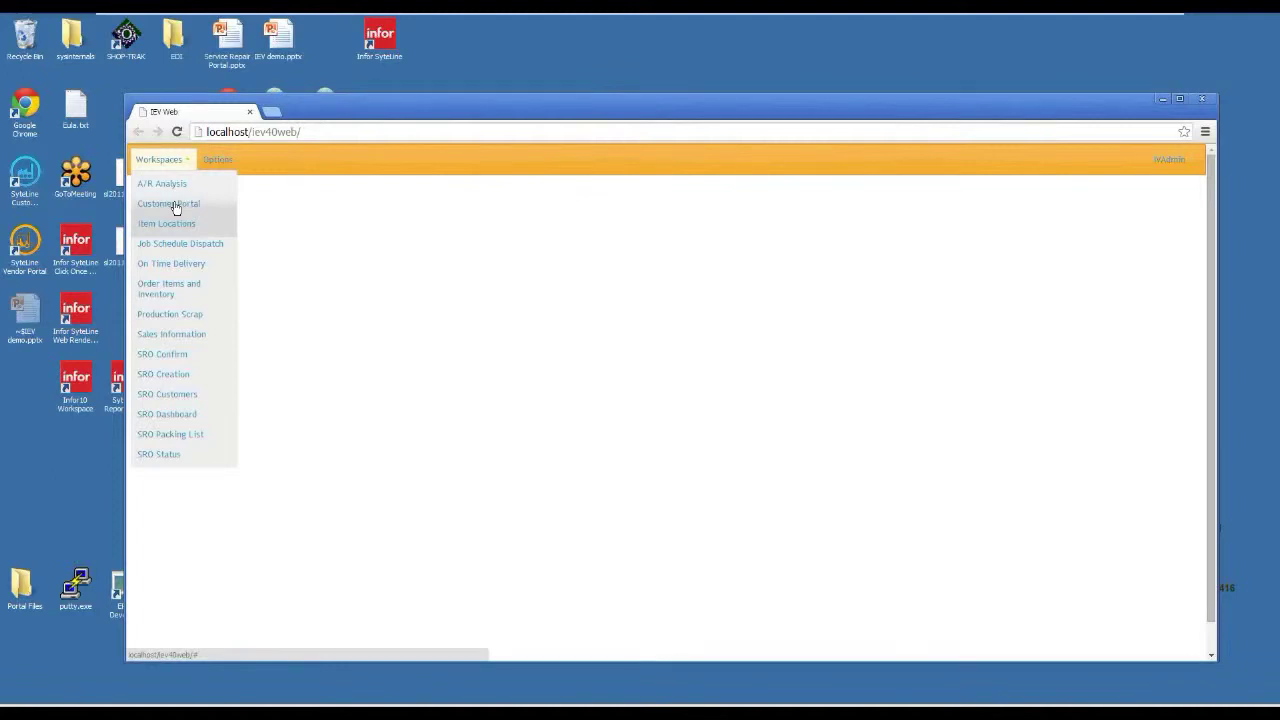
{"action": "left_click", "coordinate": [176, 300]}
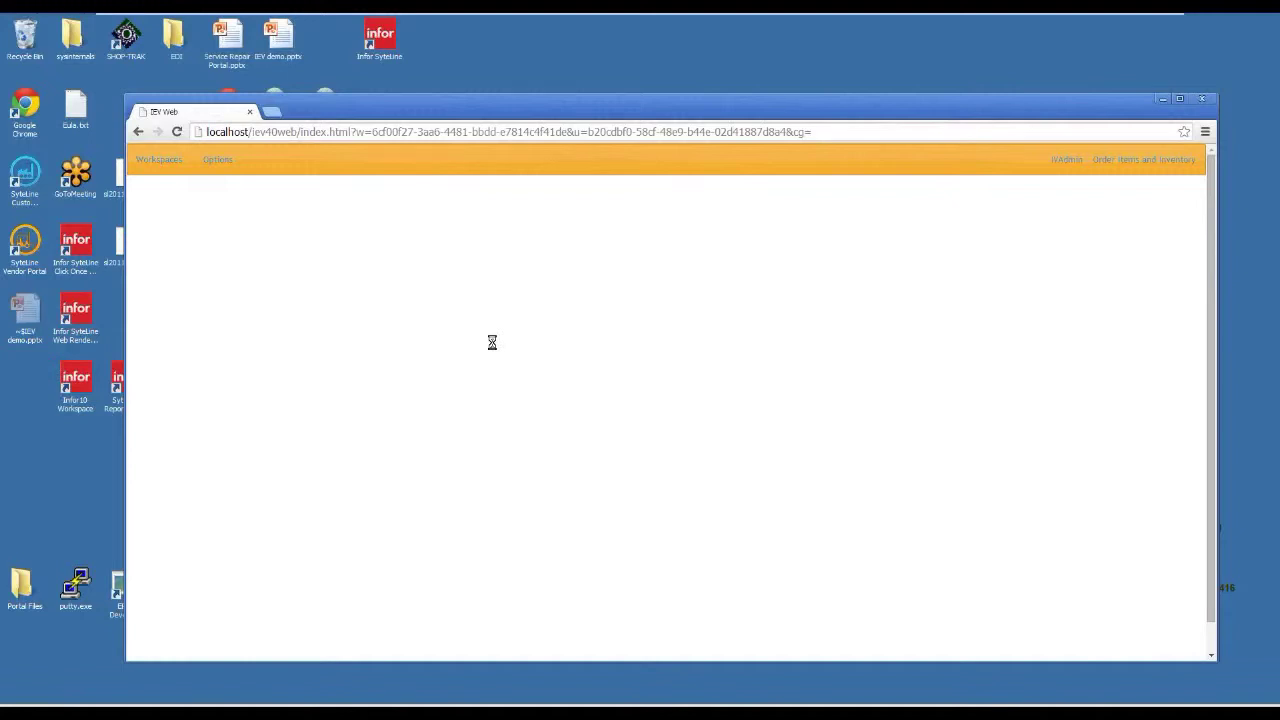
{"action": "left_click", "coordinate": [1129, 162]}
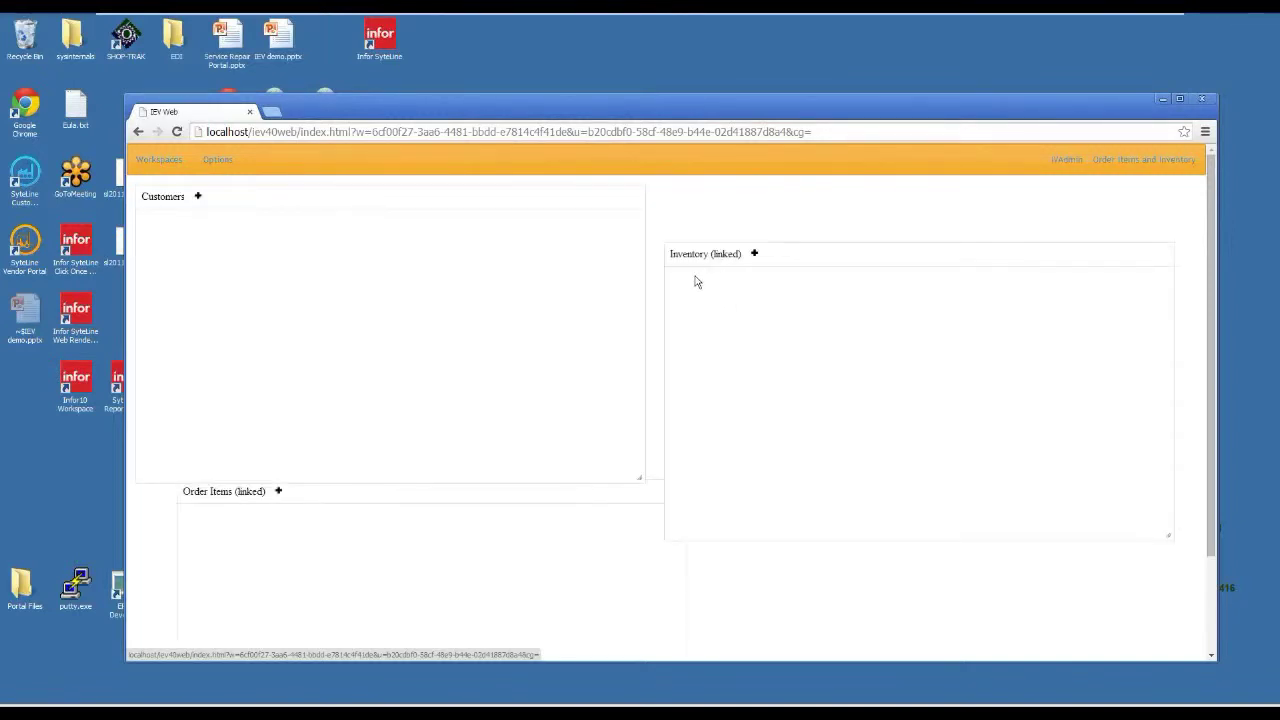
- Run the Customers view and select a customer row to load its linked order items
{"action": "left_click", "coordinate": [197, 196]}
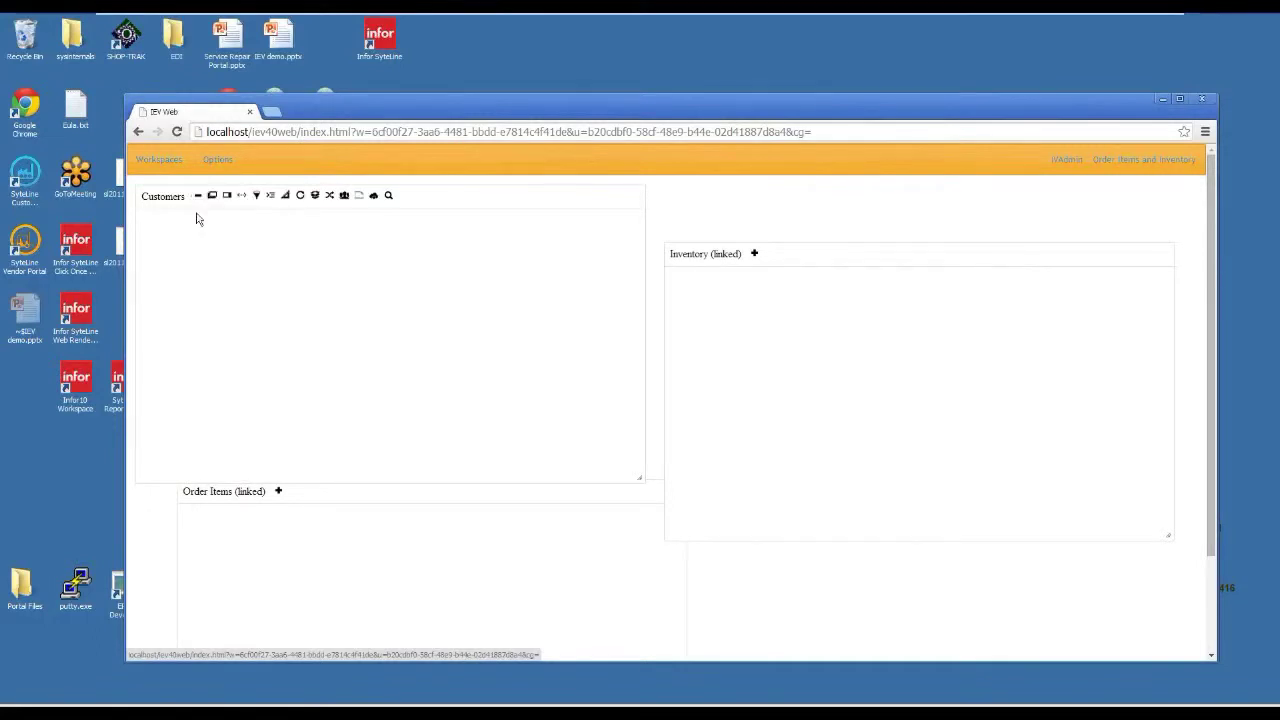
{"action": "left_click", "coordinate": [300, 196]}
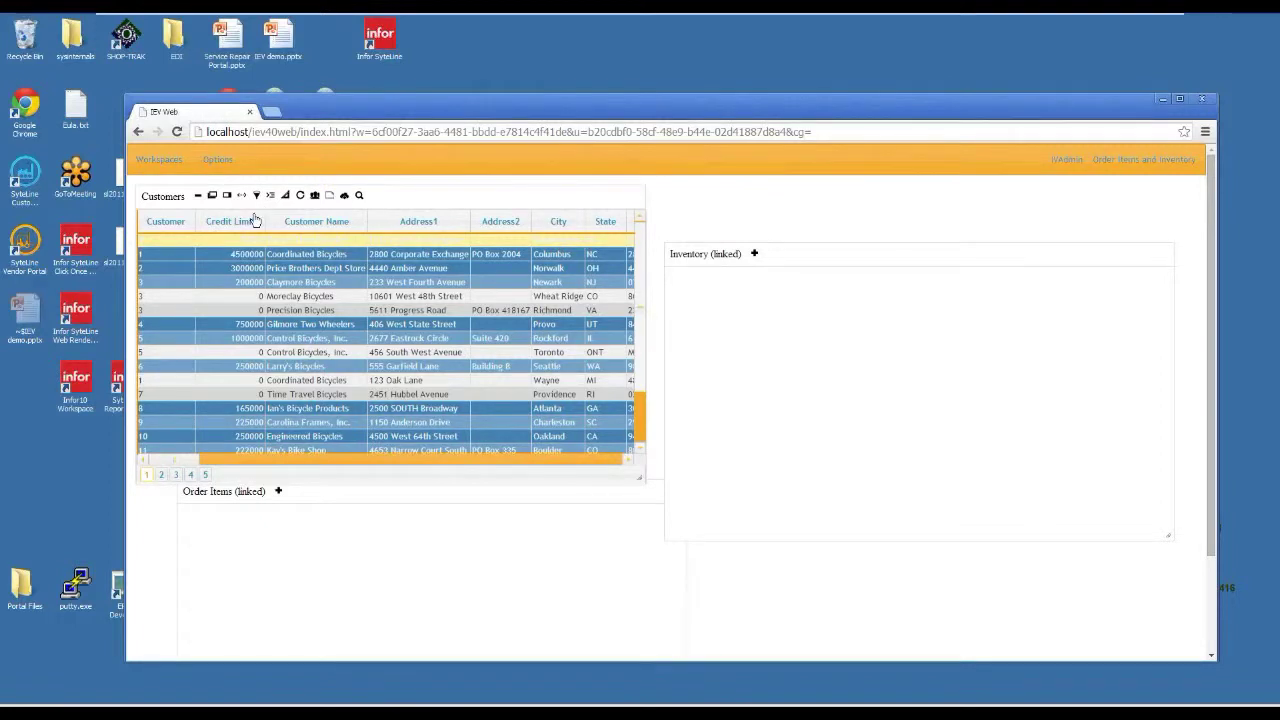
{"action": "left_click", "coordinate": [223, 268]}
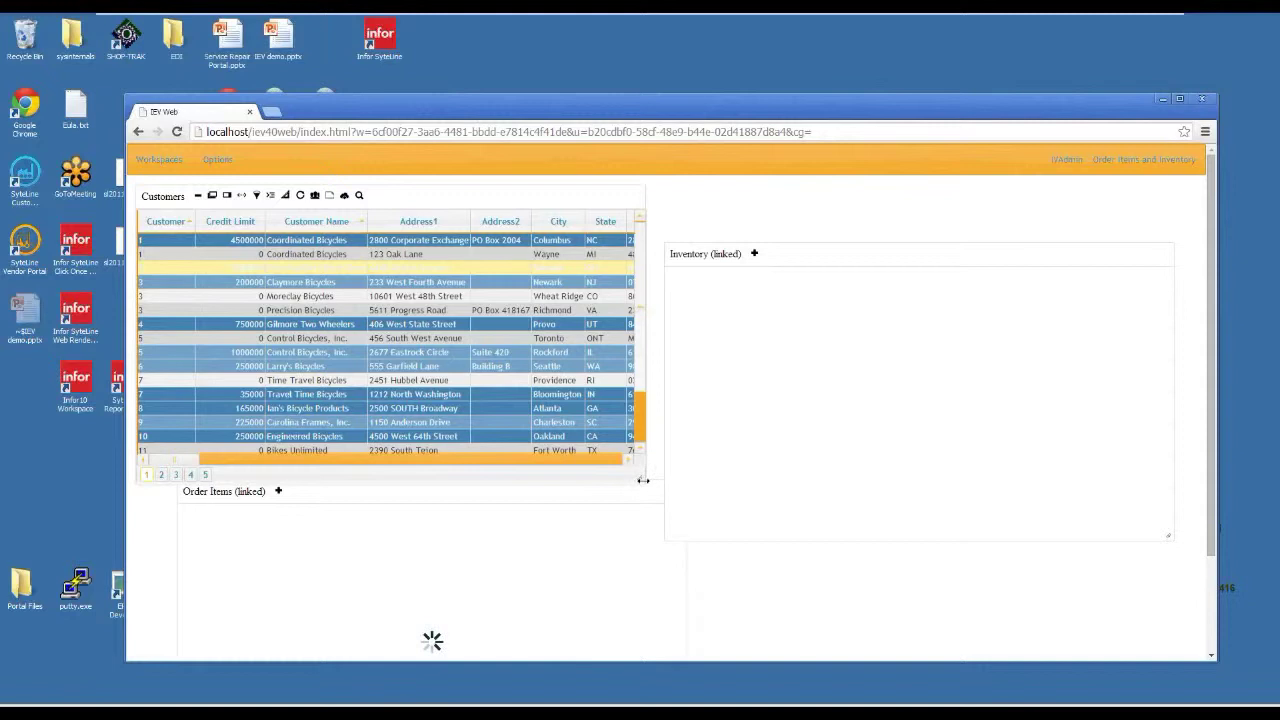
- Widen the Customers view, enlarge the browser window and place the Inventory view directly beside Customers
{"action": "left_click_drag", "start_coordinate": [641, 481], "coordinate": [765, 473]}
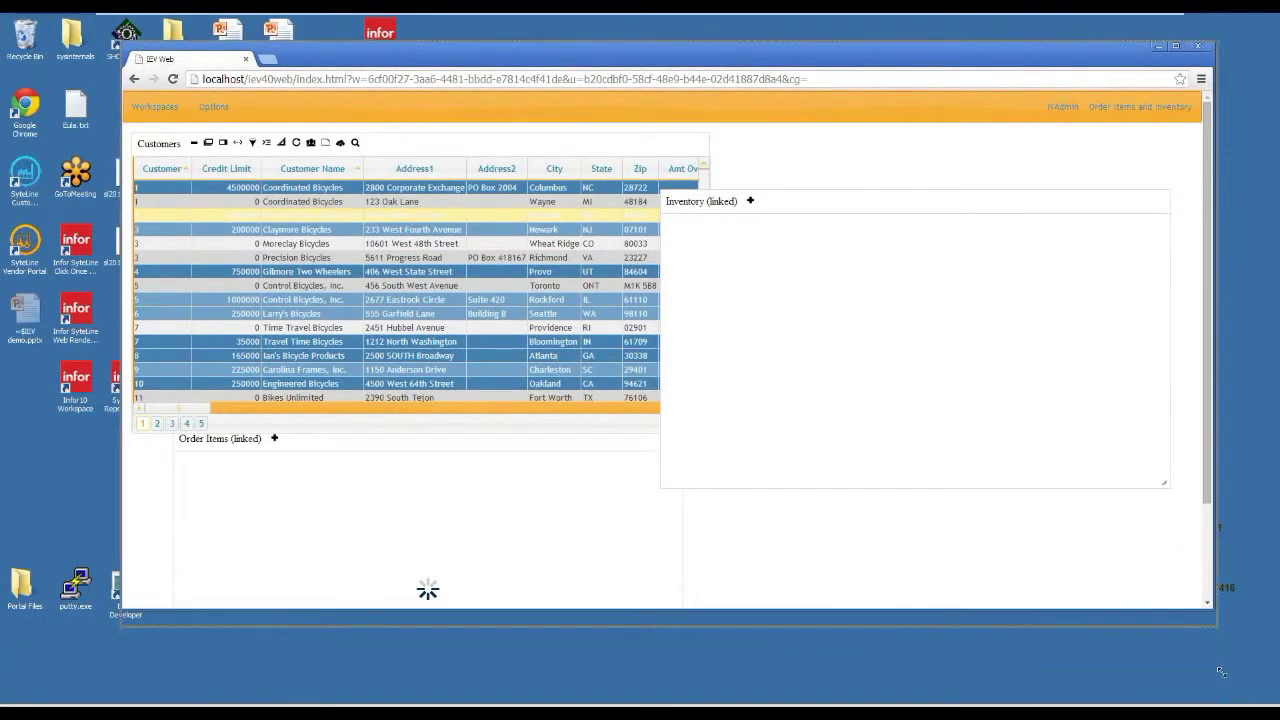
{"action": "left_click_drag", "start_coordinate": [1215, 633], "coordinate": [1227, 705]}
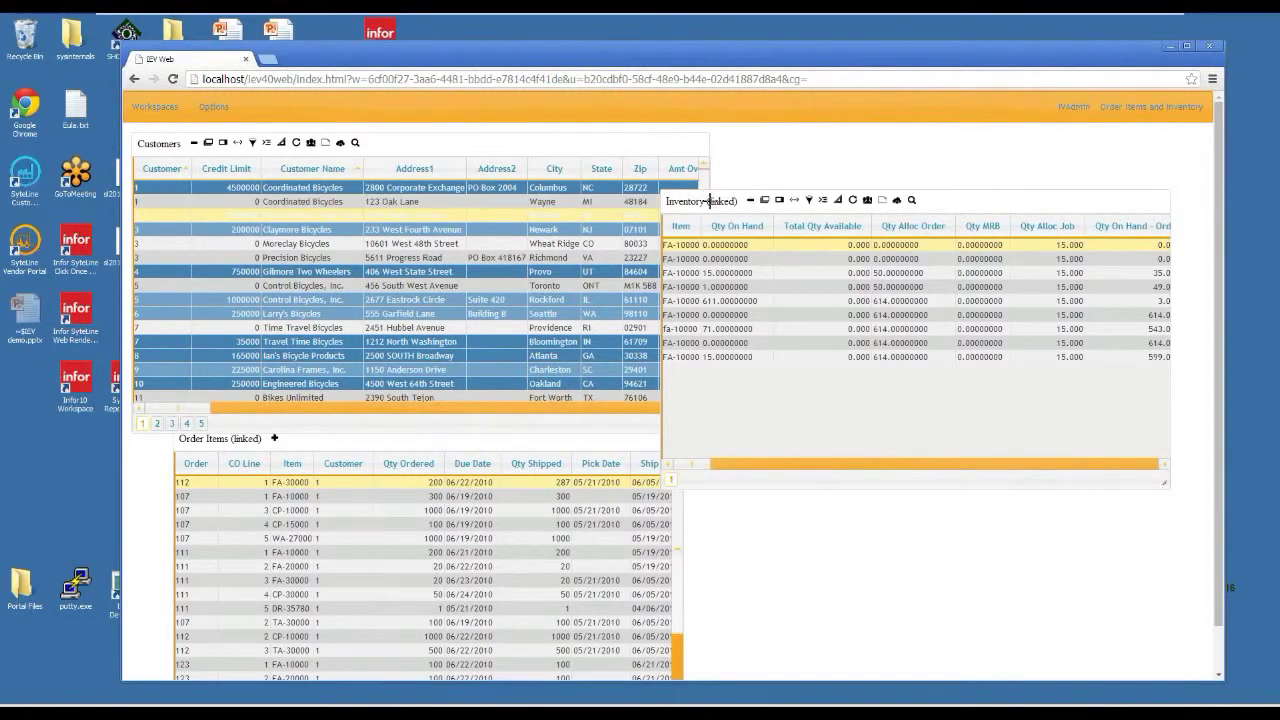
{"action": "left_click_drag", "start_coordinate": [781, 149], "coordinate": [776, 146]}
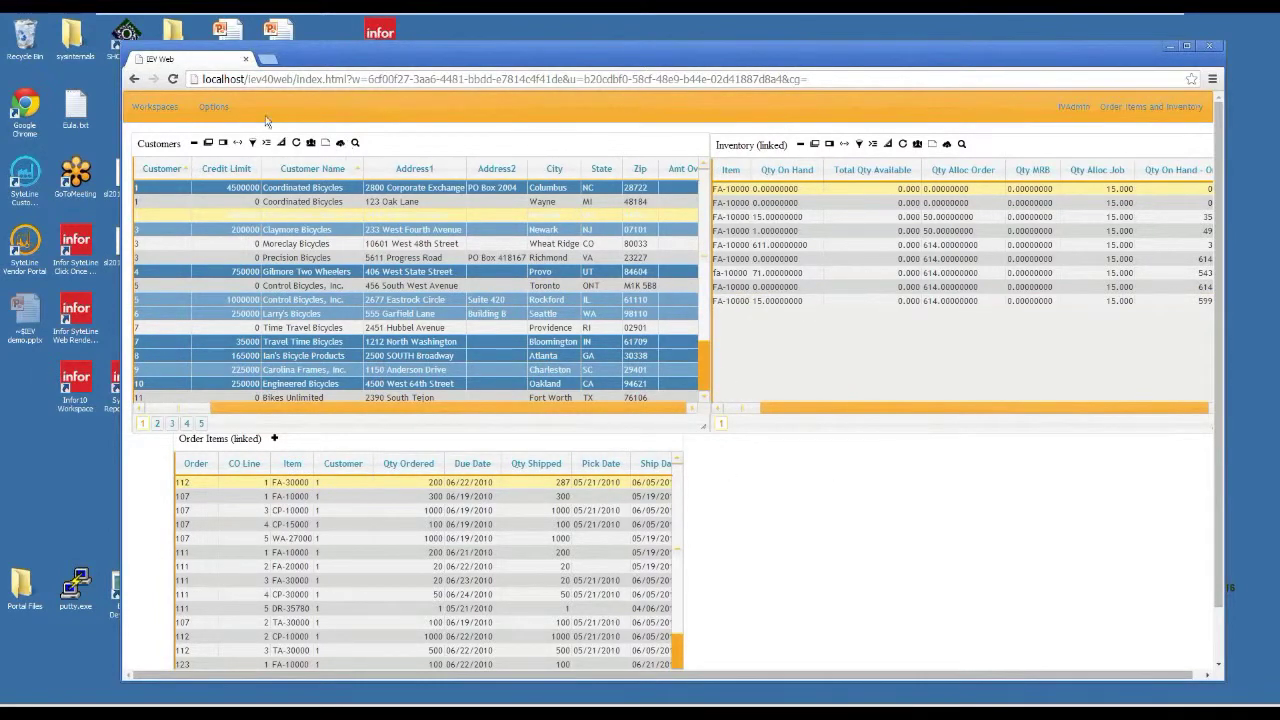
- Change the web workspace's theme to Le Frog
{"action": "left_click", "coordinate": [213, 106]}
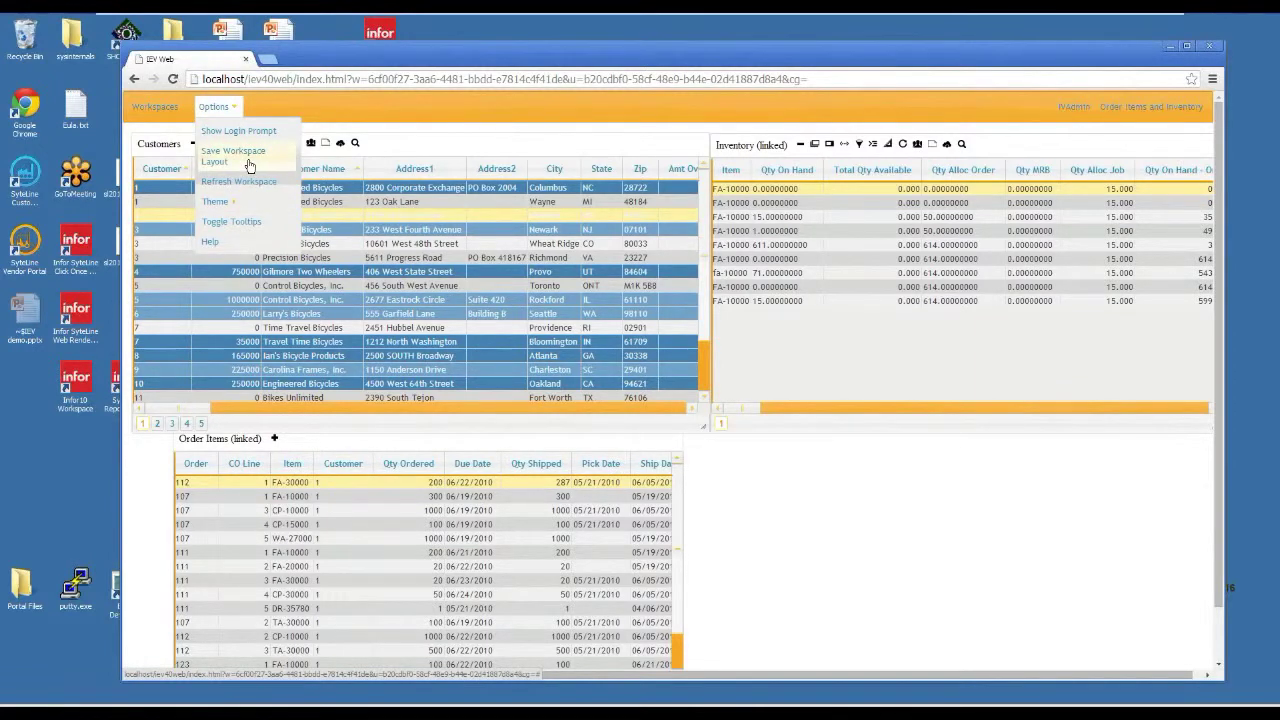
{"action": "mouse_move", "coordinate": [239, 206]}
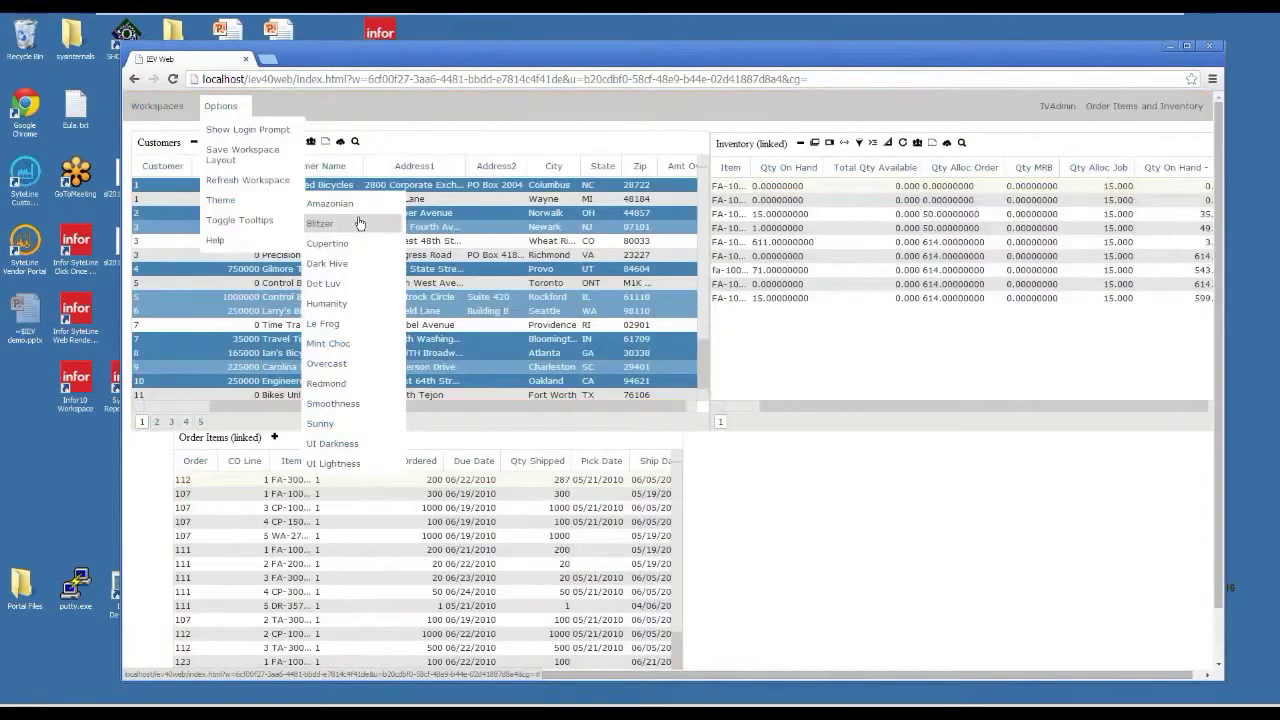
{"action": "left_click", "coordinate": [358, 223]}
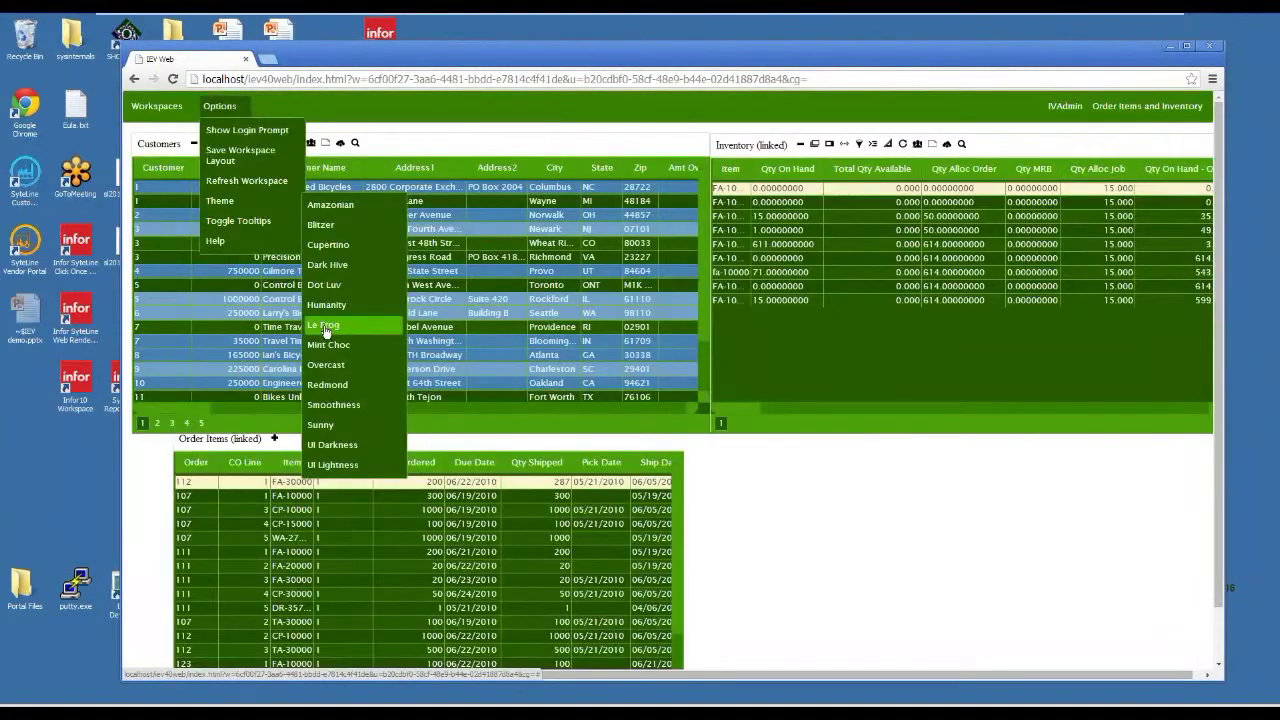
{"action": "left_click", "coordinate": [325, 328]}
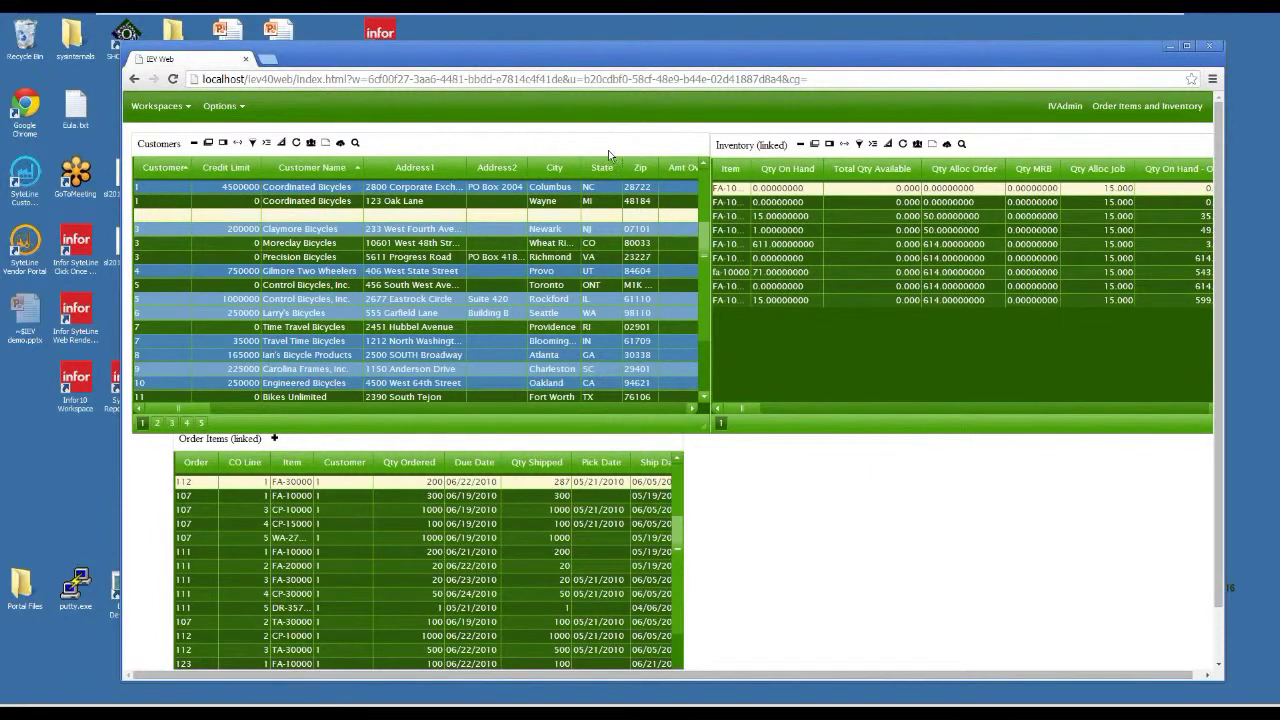
- Examine the Customers widget's sharing options, including its size, URL hyperlink and HTML code, and show the view's filter row
{"action": "left_click", "coordinate": [311, 144]}
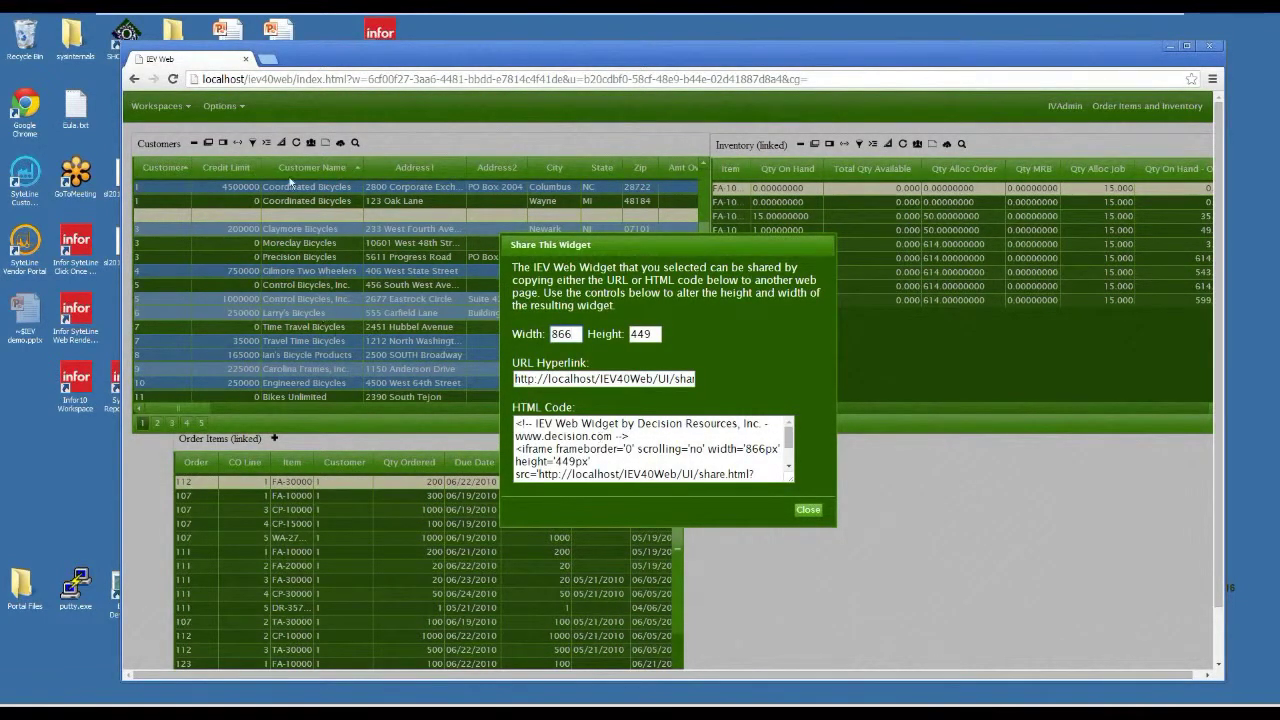
{"action": "left_click", "coordinate": [813, 515]}
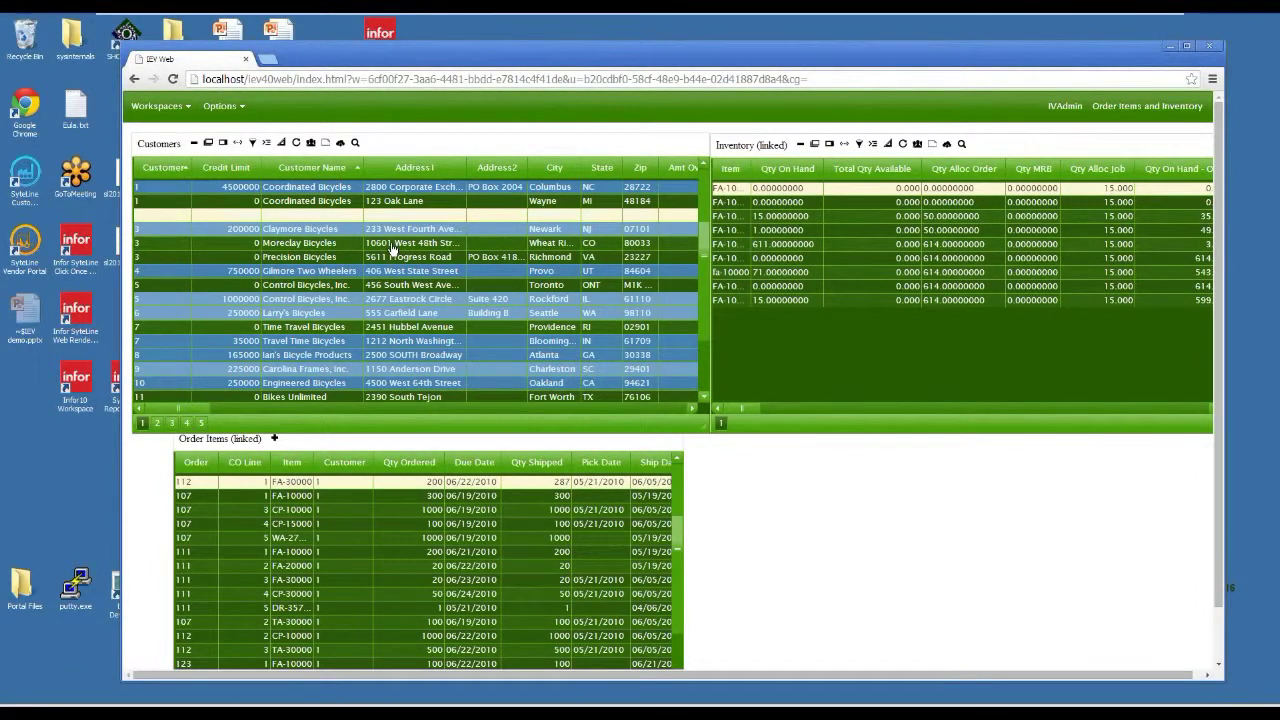
{"action": "left_click", "coordinate": [326, 146]}
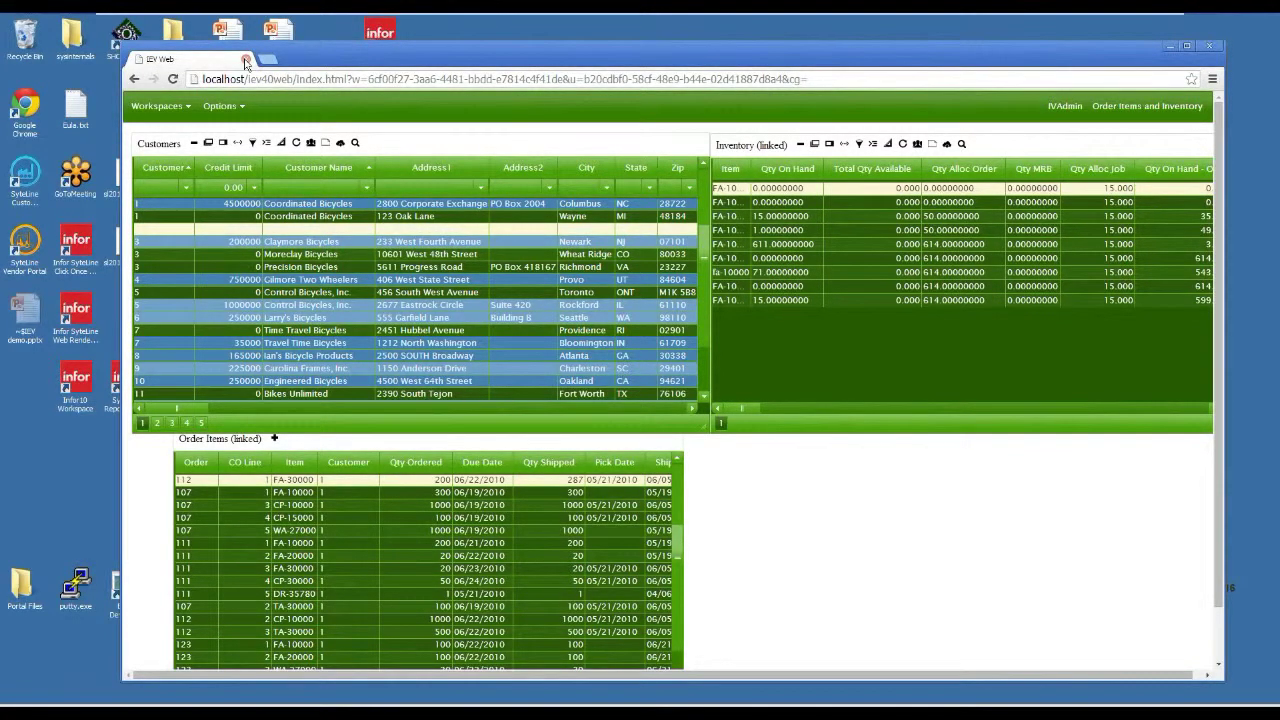
- Open the A/R Analysis workspace with its aging and uncollected AR charts
{"action": "left_click", "coordinate": [165, 108]}
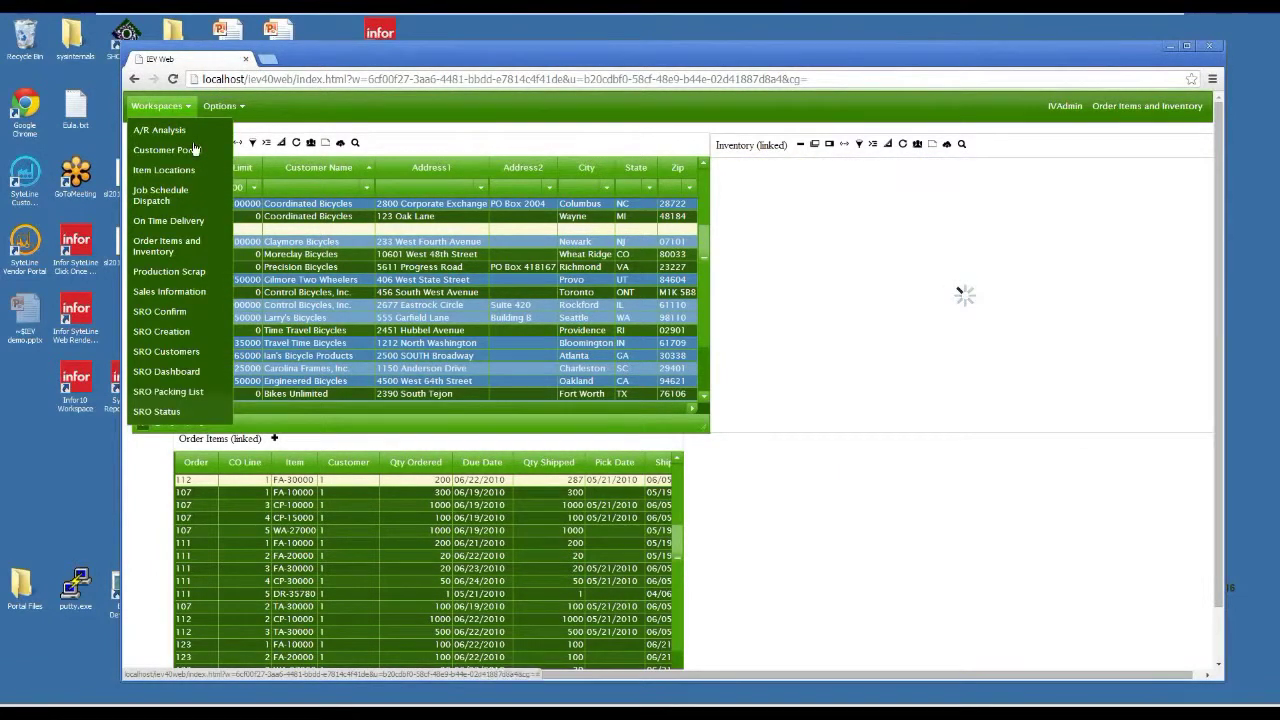
{"action": "left_click", "coordinate": [177, 132]}
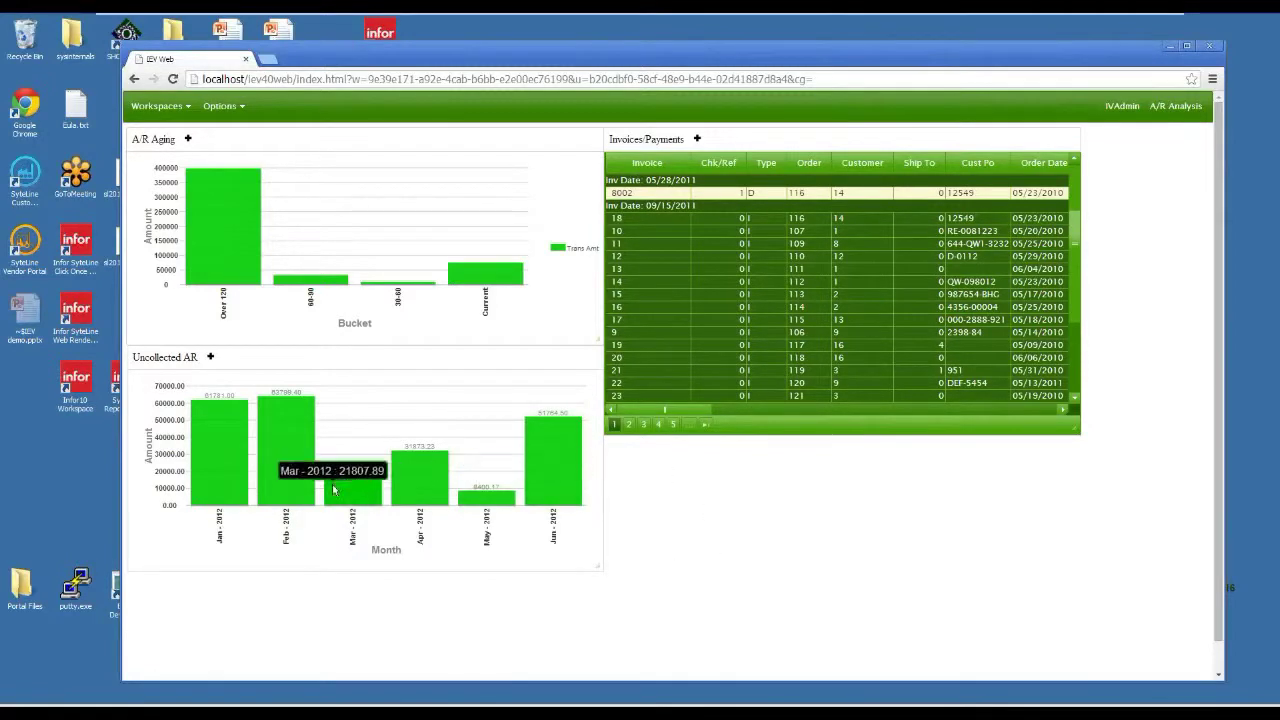
- Switch to the IEV demo presentation in PowerPoint and go to the Q&A slide
{"action": "mouse_move", "coordinate": [358, 712]}
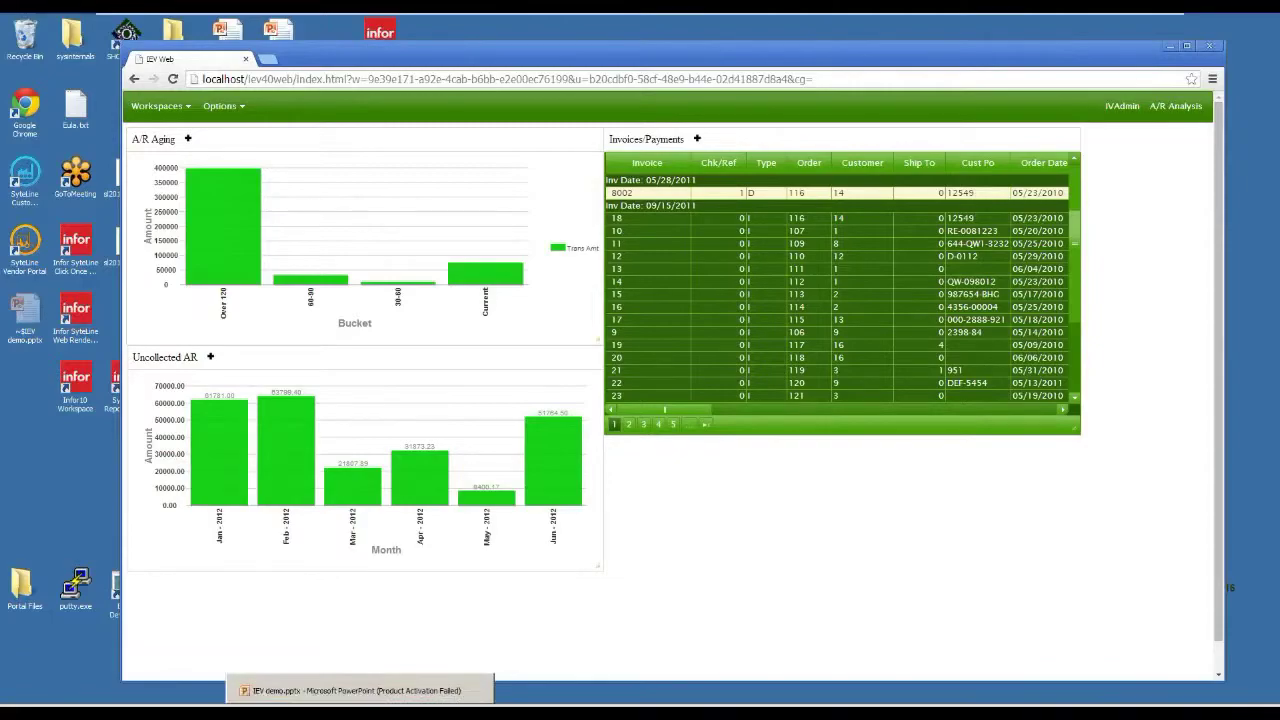
{"action": "left_click", "coordinate": [358, 690]}
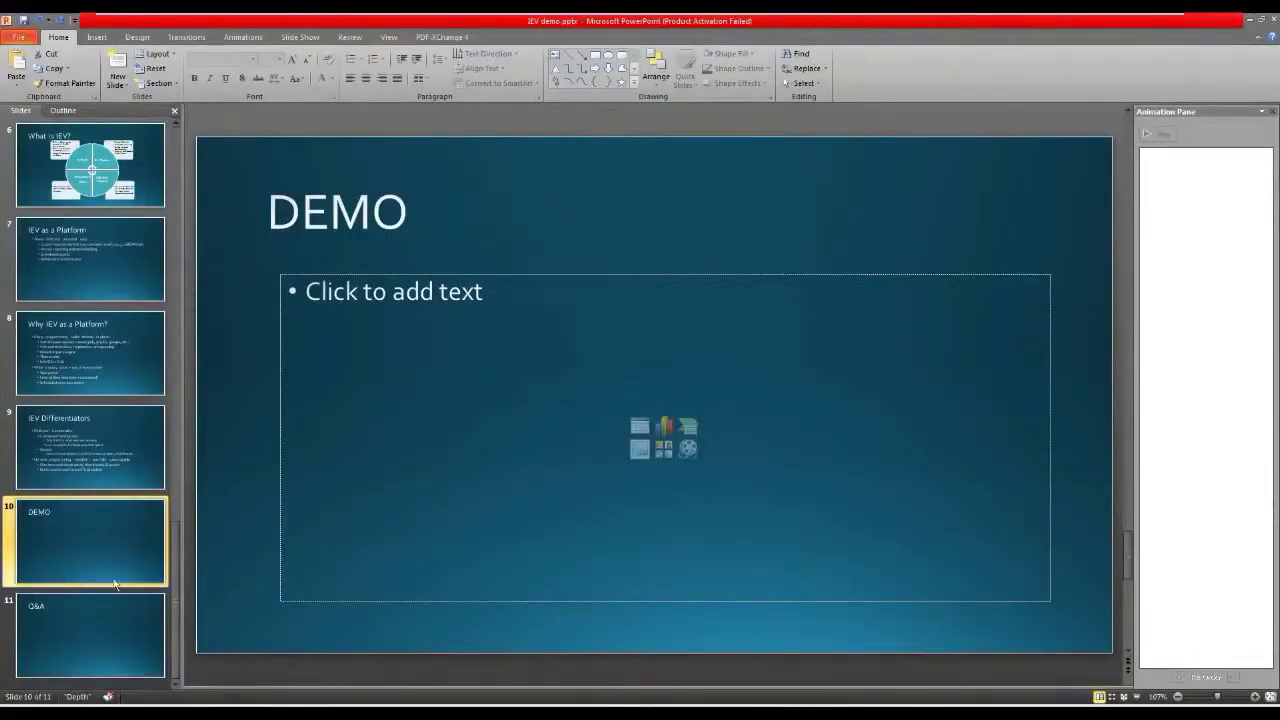
{"action": "left_click", "coordinate": [100, 616]}
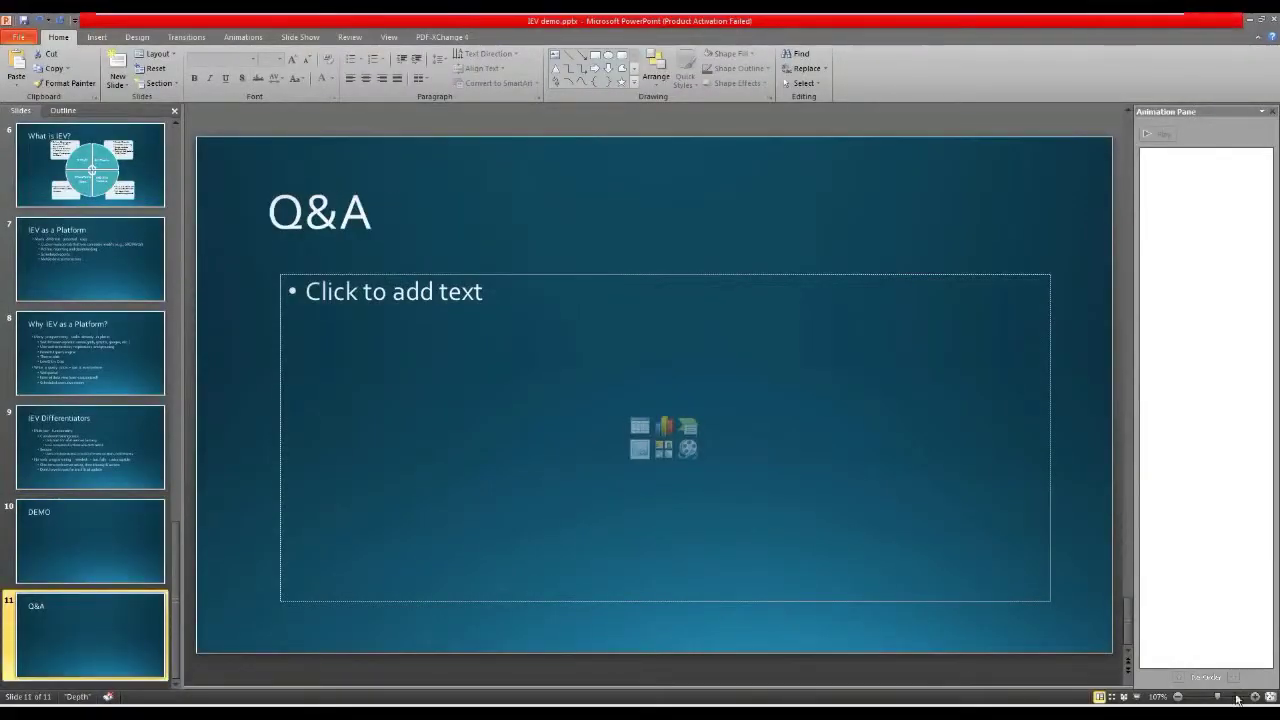